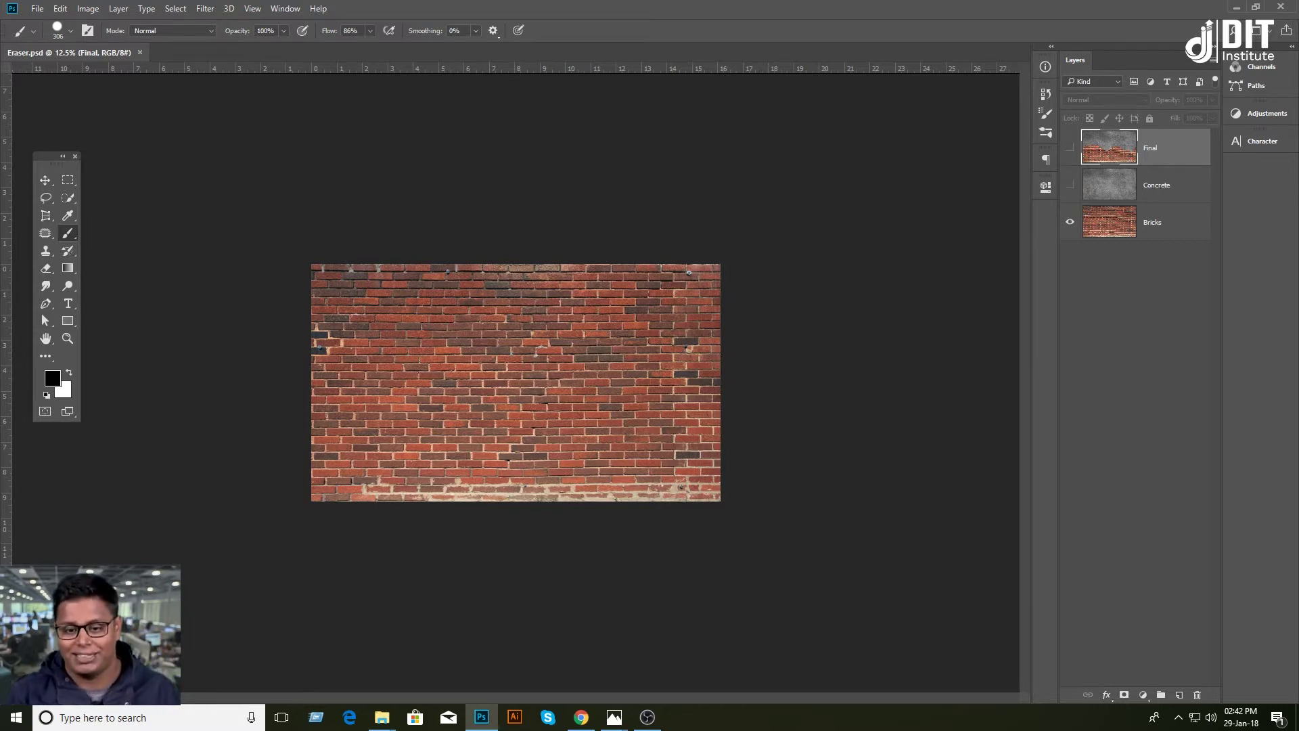
# Preview the Final composite, then hide it so only the brick wall shows.
pyautogui.click(1070, 148)
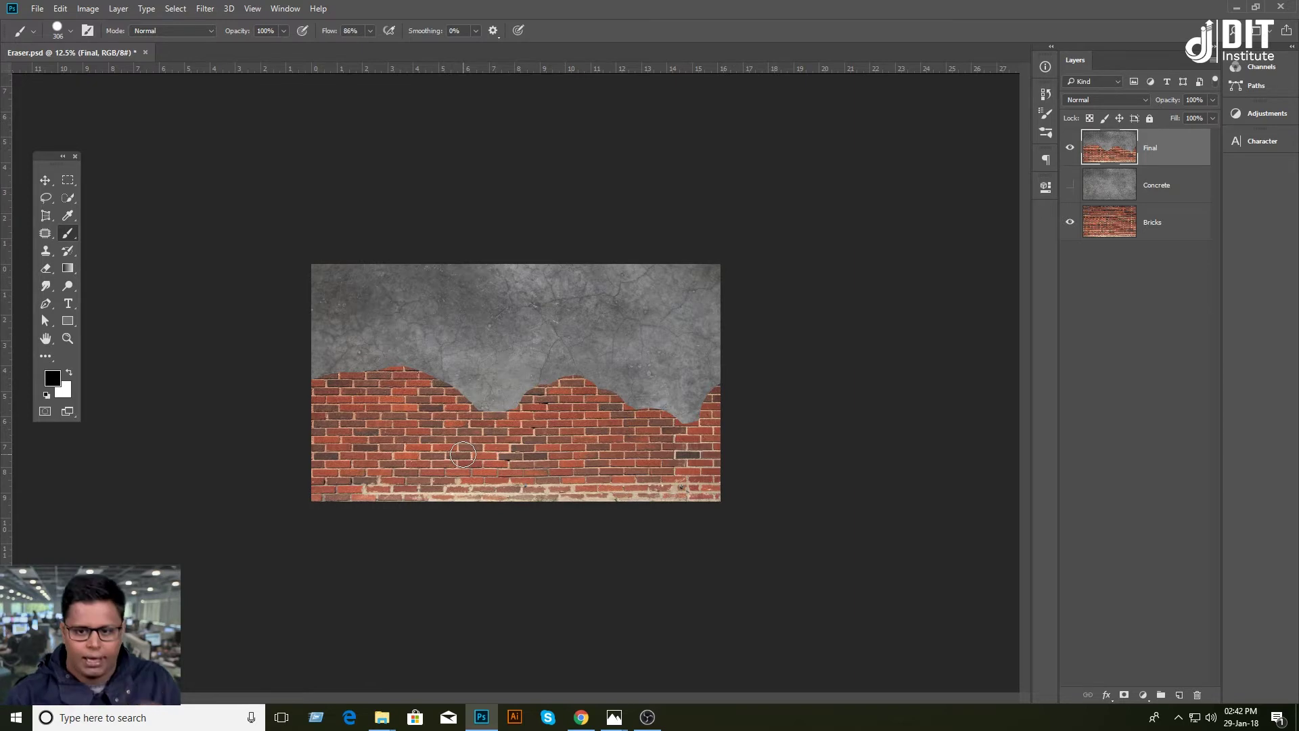
pyautogui.click(1070, 149)
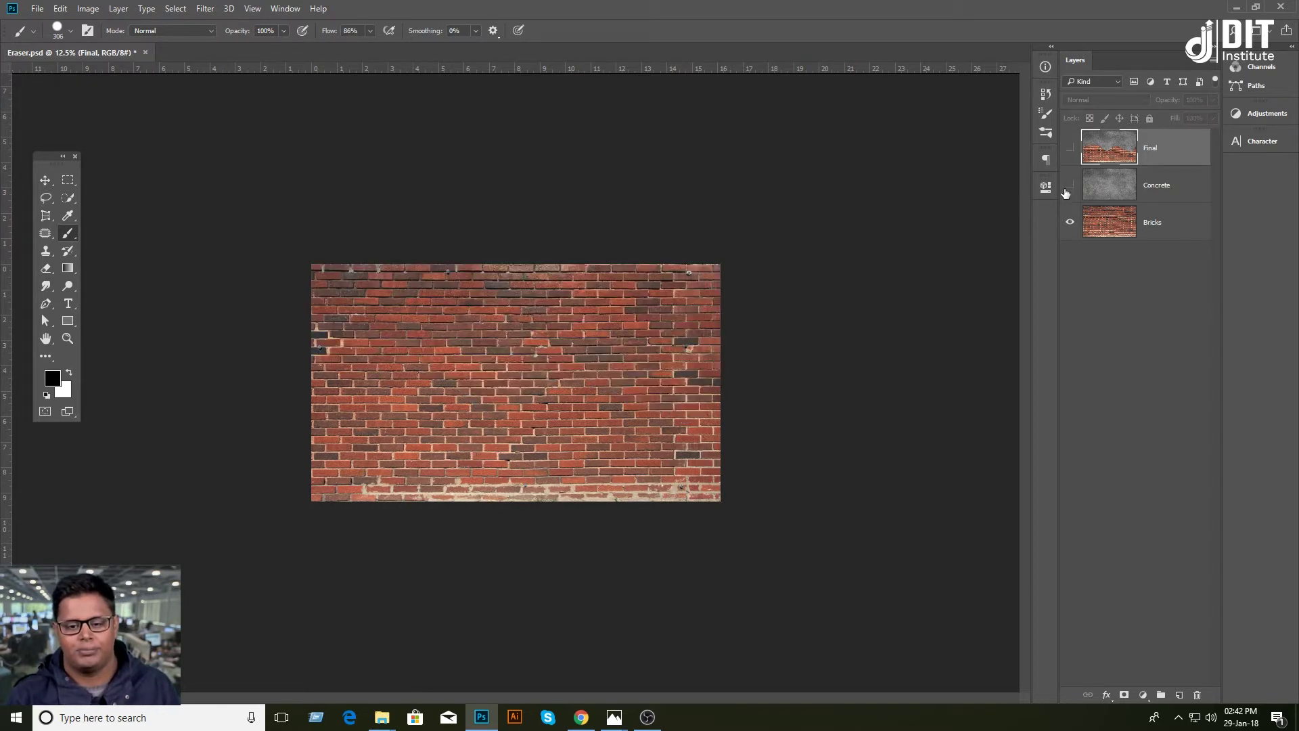
pyautogui.click(1070, 184)
# Give the selected Concrete layer a white layer mask and target the mask for editing.
pyautogui.click(1139, 193)
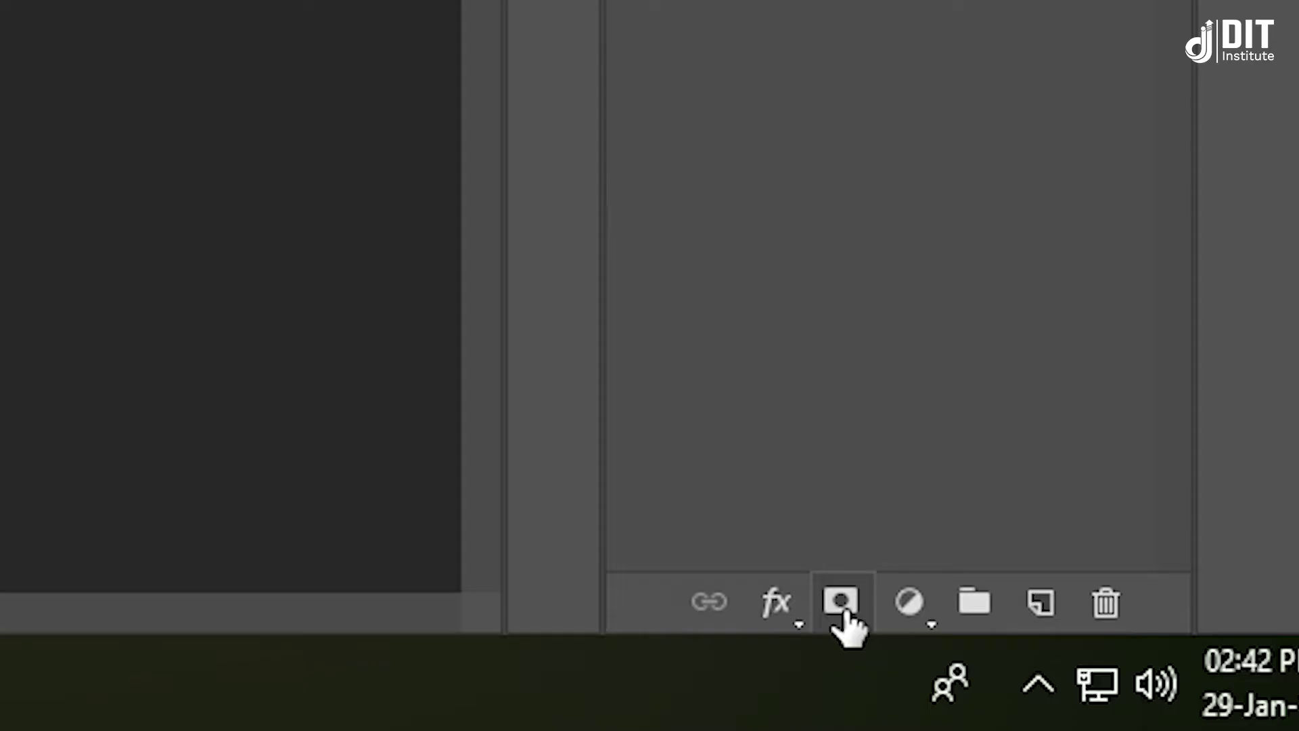
pyautogui.click(842, 612)
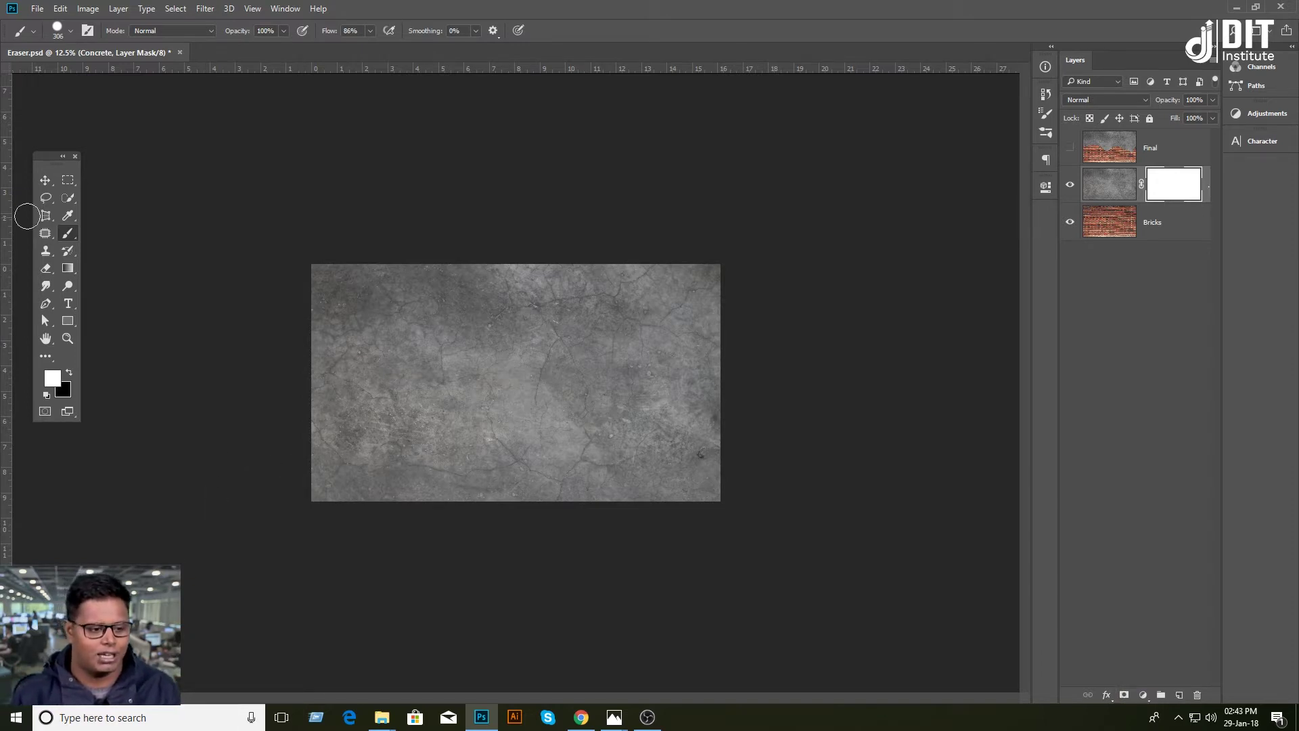
pyautogui.click(1101, 184)
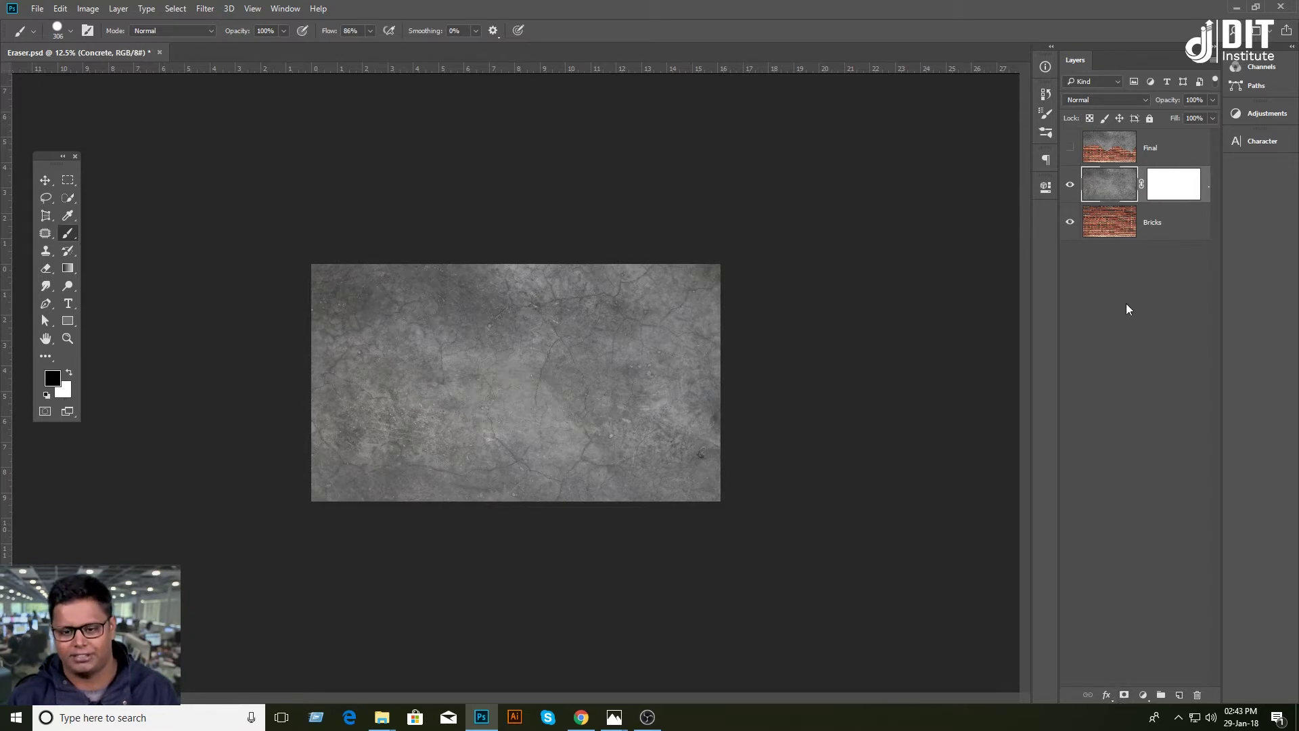
pyautogui.click(1162, 195)
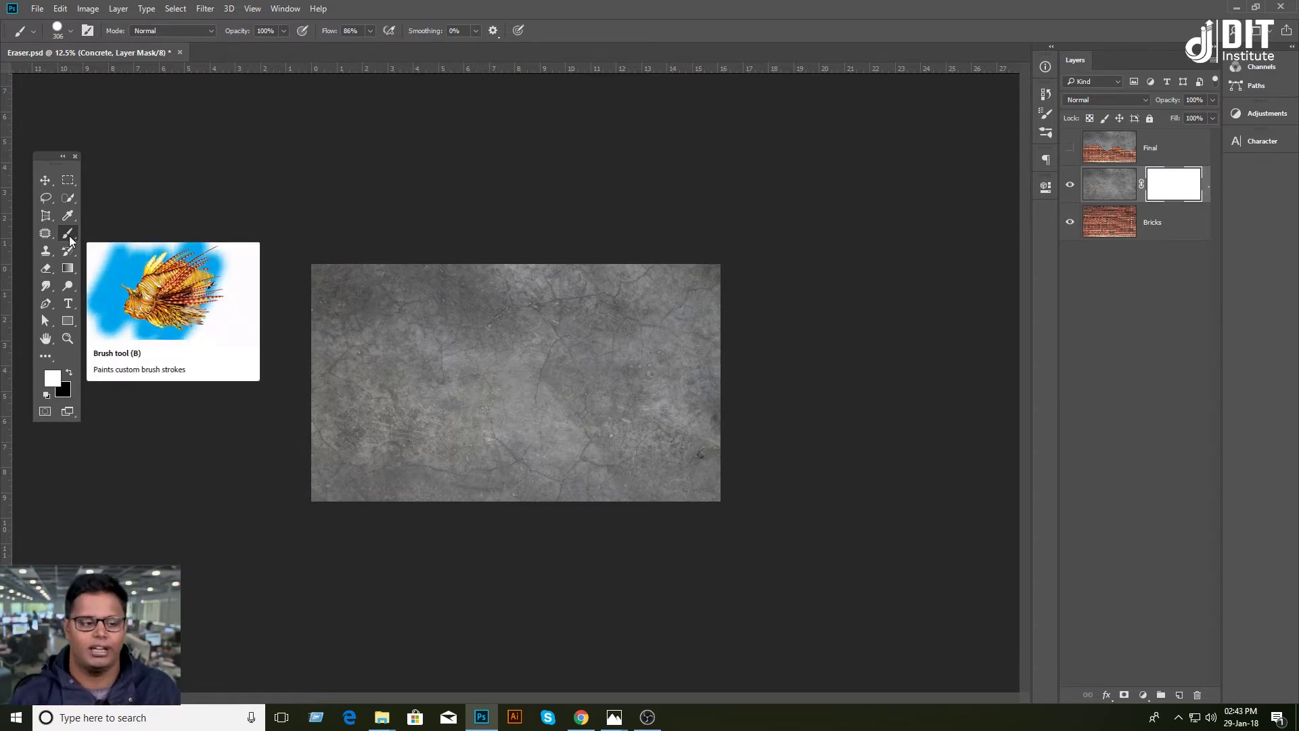
# Activate the Brush tool (B) and leave the Concrete layer's mask thumbnail targeted.
pyautogui.click(49, 180)
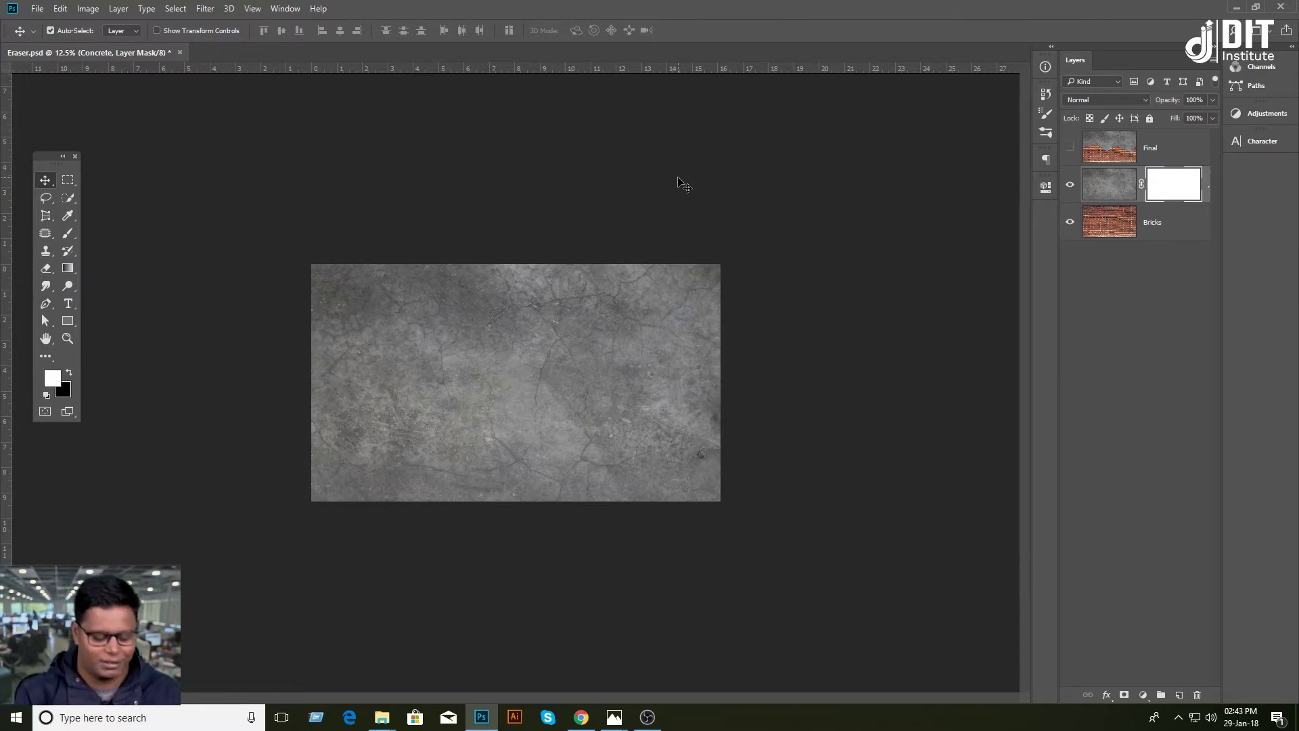
pyautogui.press('b')
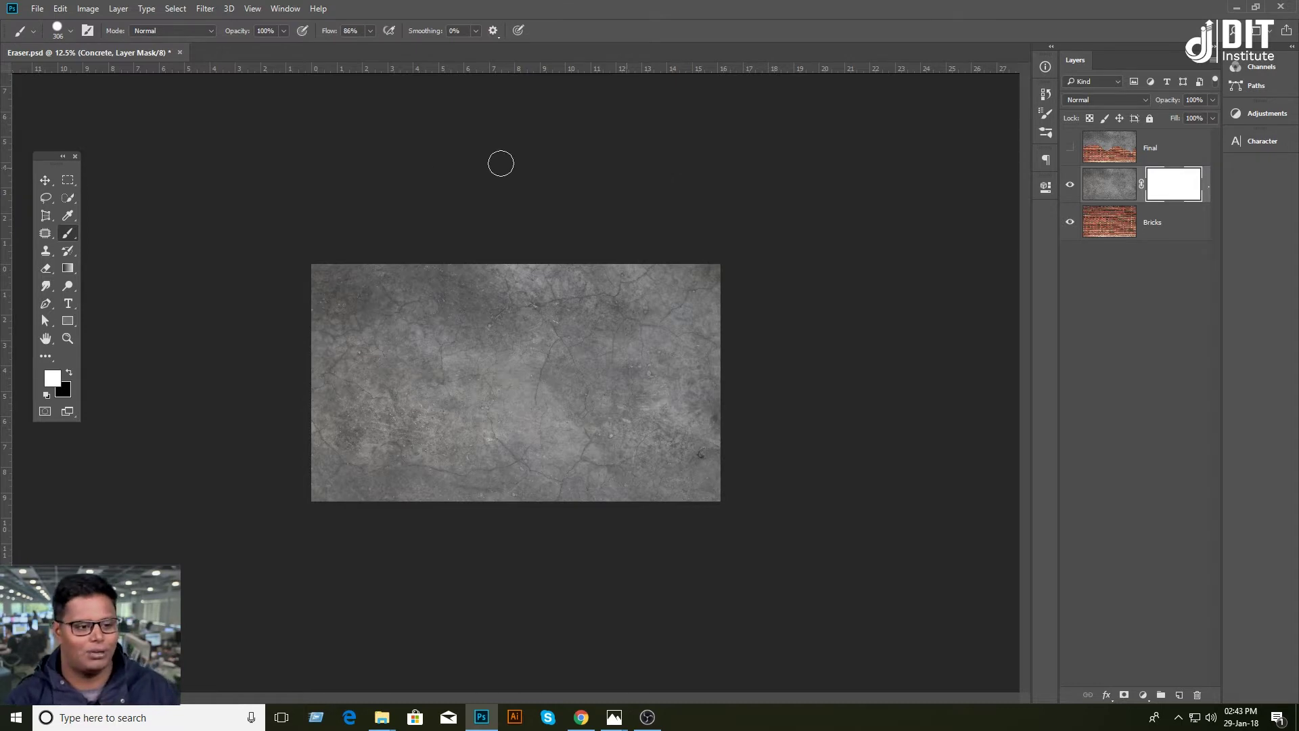
pyautogui.click(1102, 190)
pyautogui.click(1169, 194)
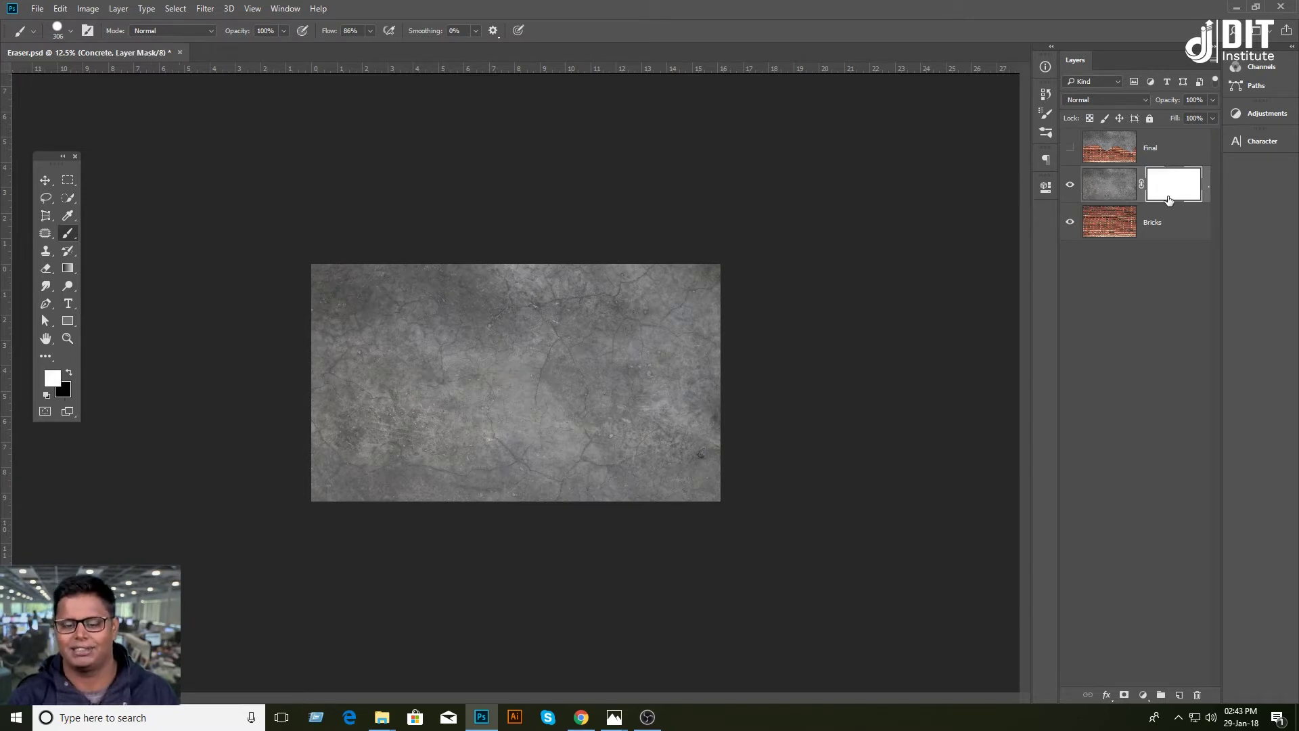
pyautogui.click(1123, 195)
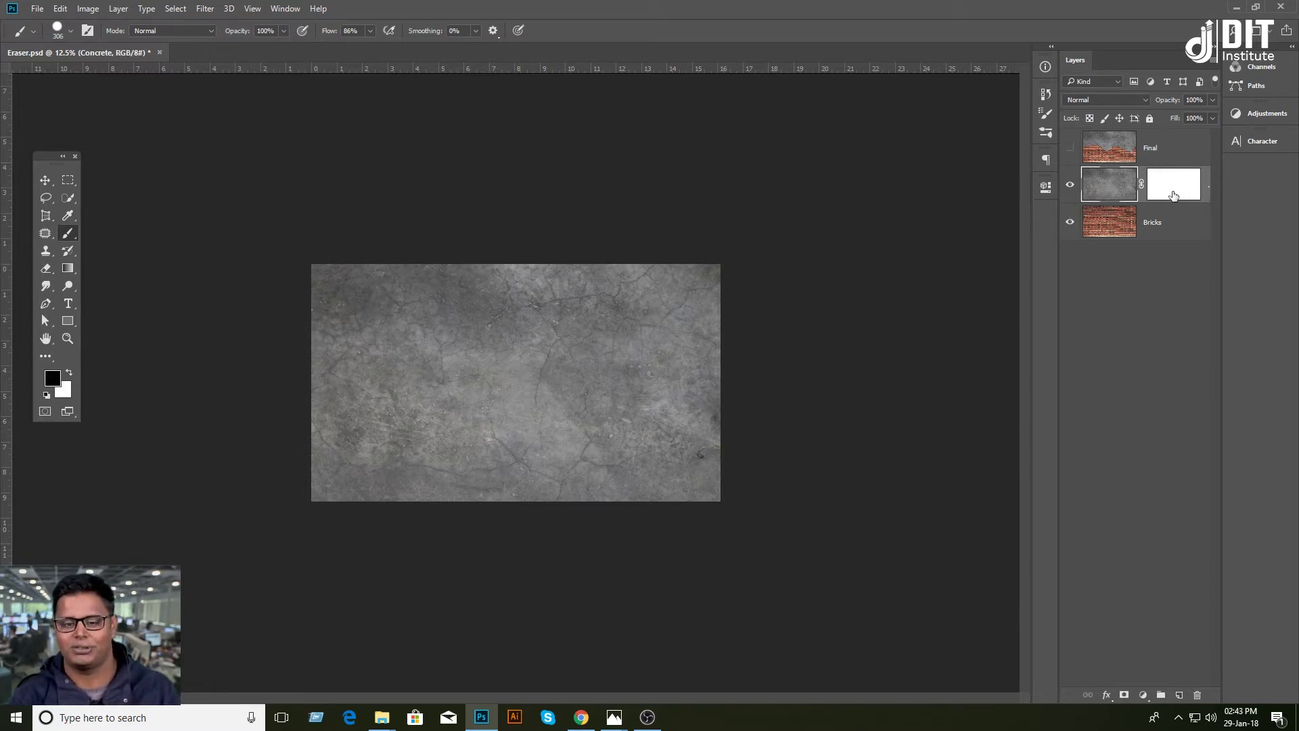
pyautogui.click(1169, 193)
pyautogui.click(1111, 193)
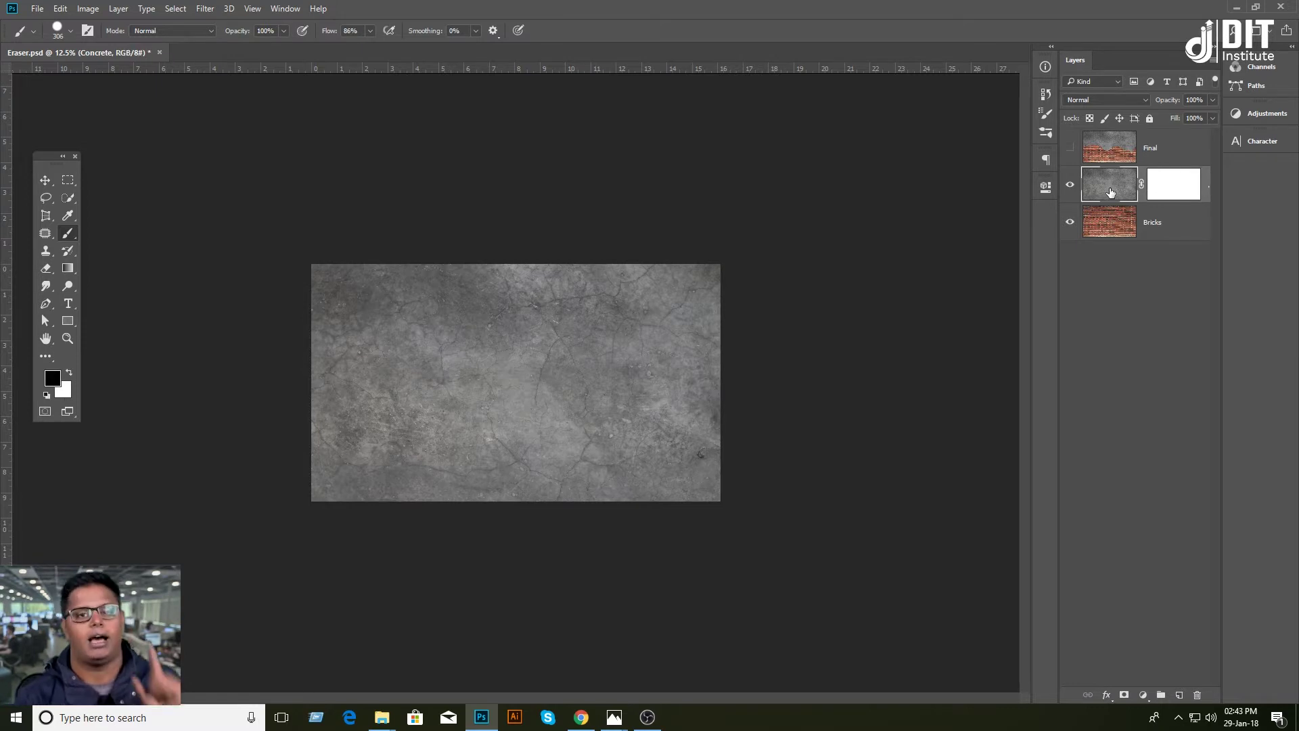
pyautogui.click(1169, 191)
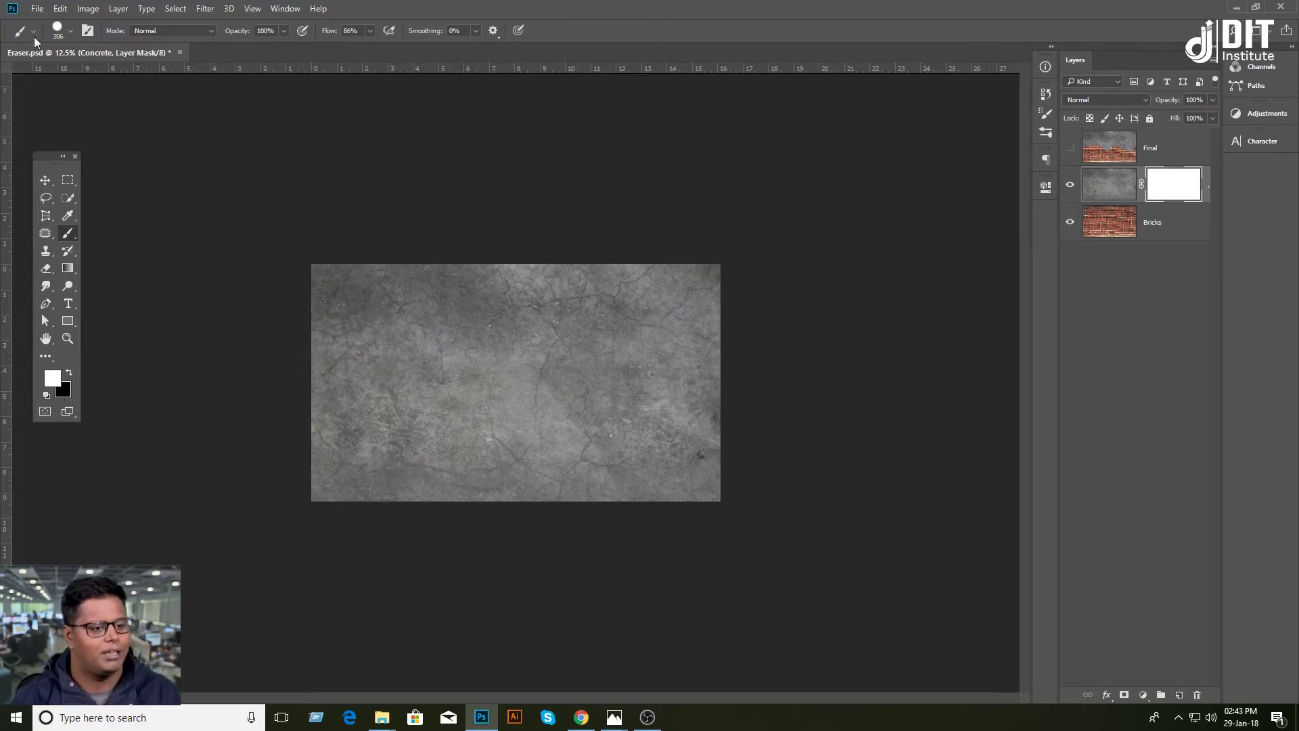
# Set the brush to a 401 px round tip at 100% hardness.
pyautogui.click(69, 33)
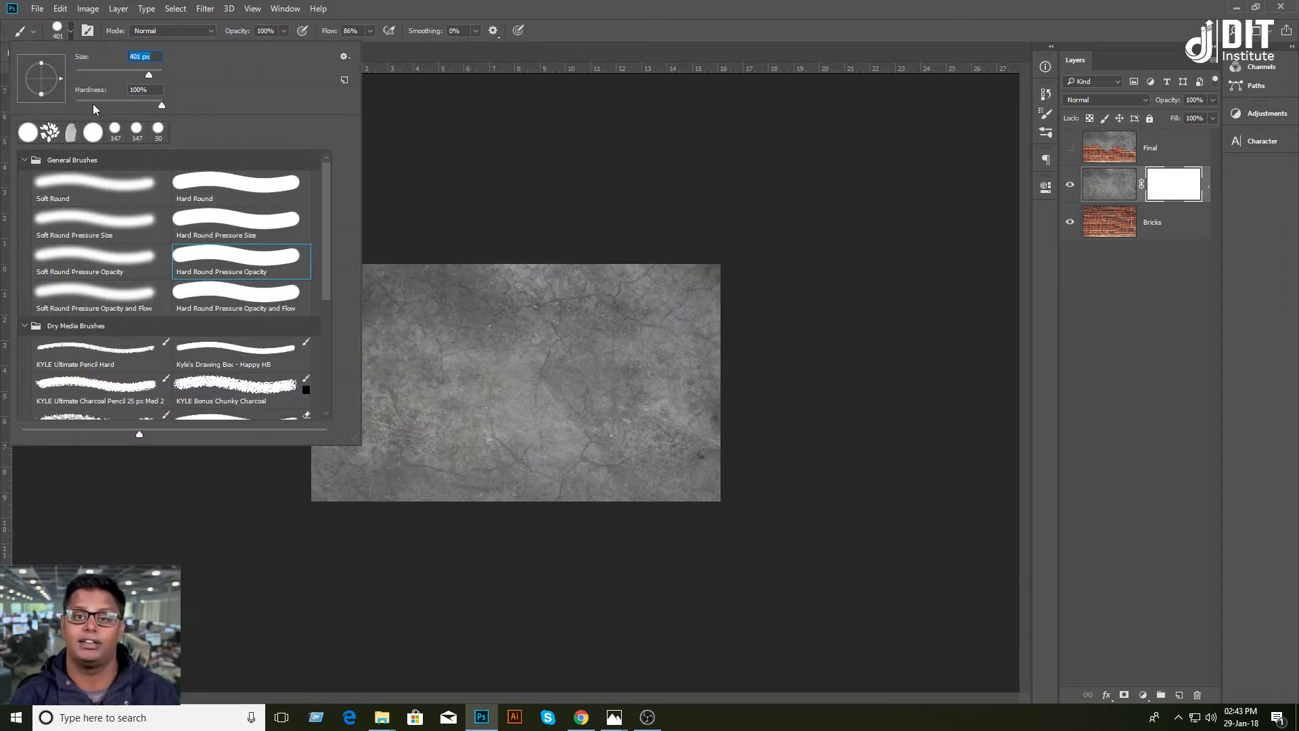
pyautogui.moveTo(162, 106)
pyautogui.mouseDown()
pyautogui.moveTo(65, 107)
pyautogui.moveTo(171, 114)
pyautogui.mouseUp()
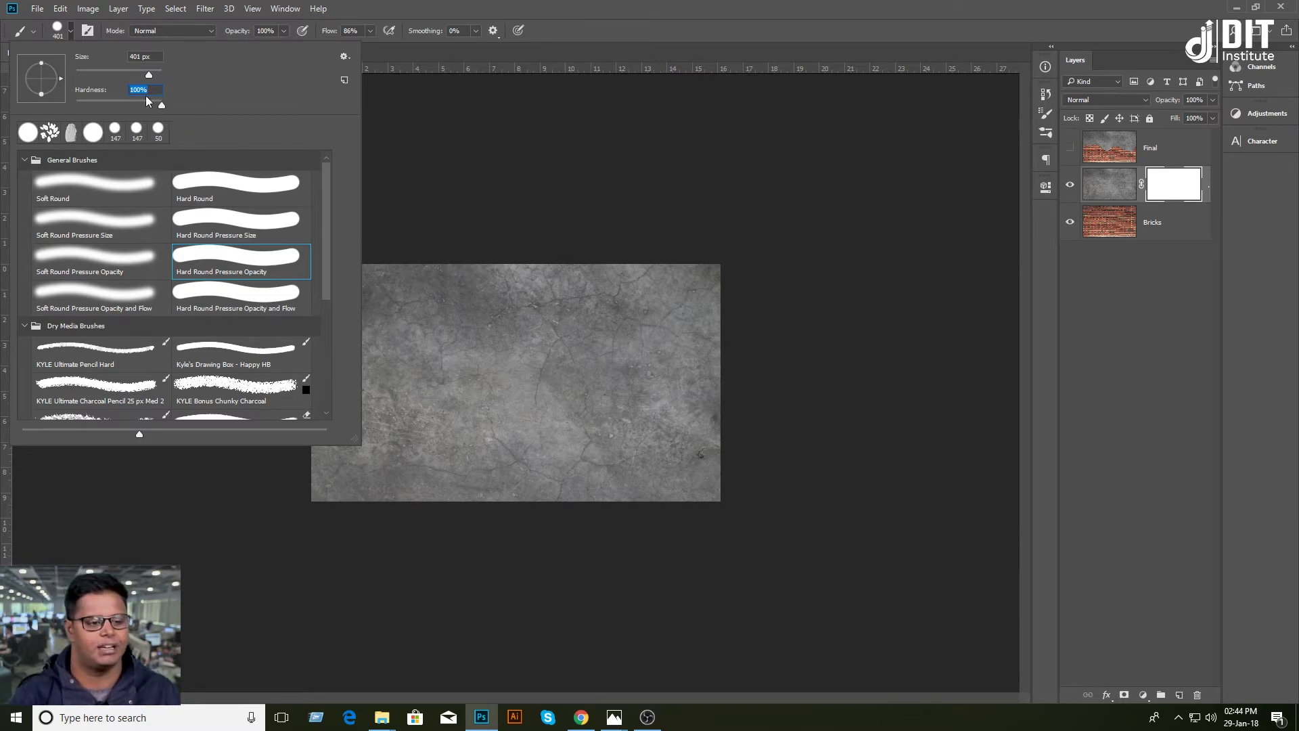
pyautogui.press('Return')
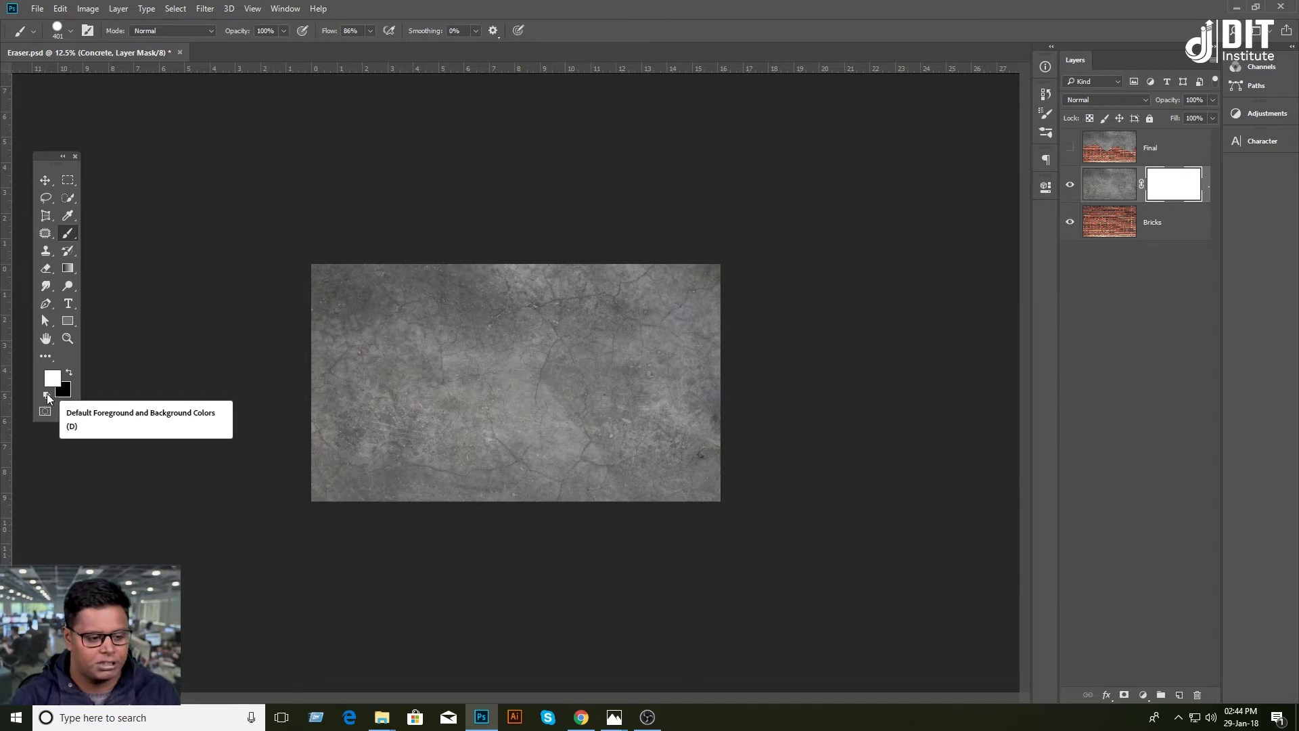
# Try a grey foreground, then restore default black and white colours and toggle them with X.
pyautogui.click(52, 377)
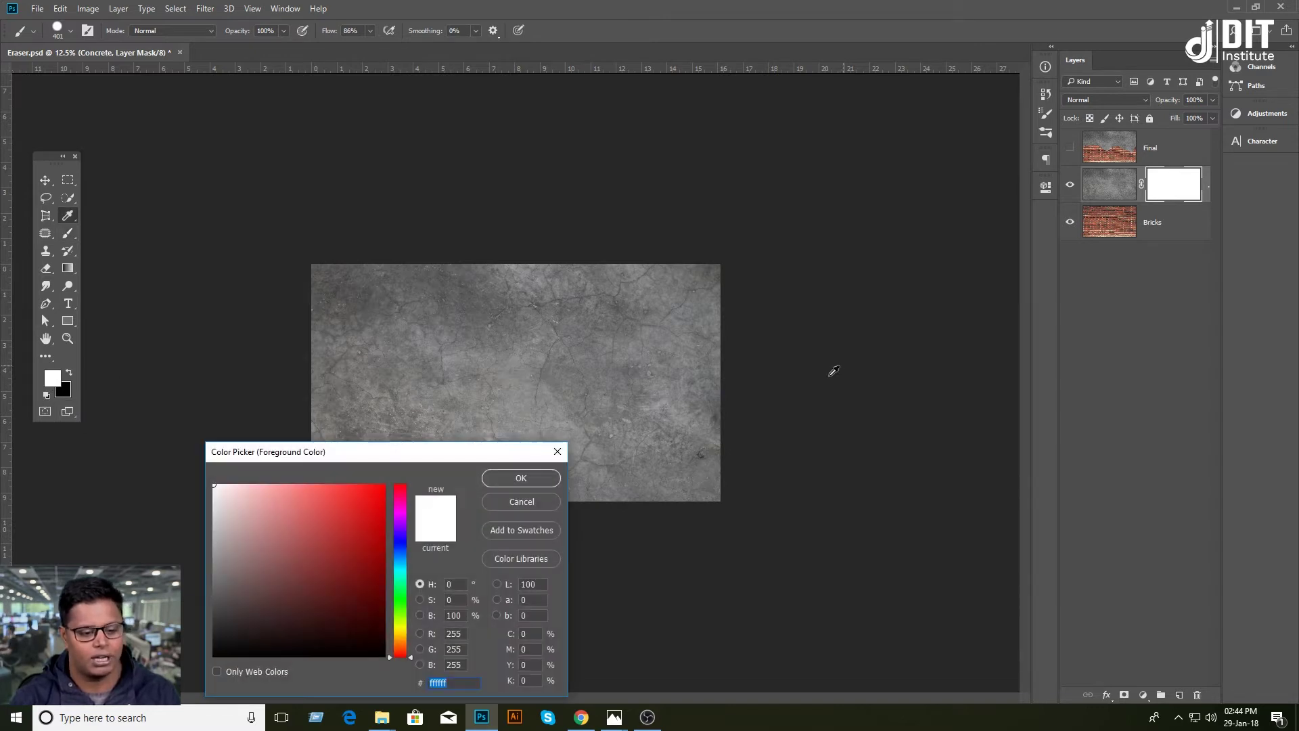
pyautogui.click(358, 501)
pyautogui.click(541, 479)
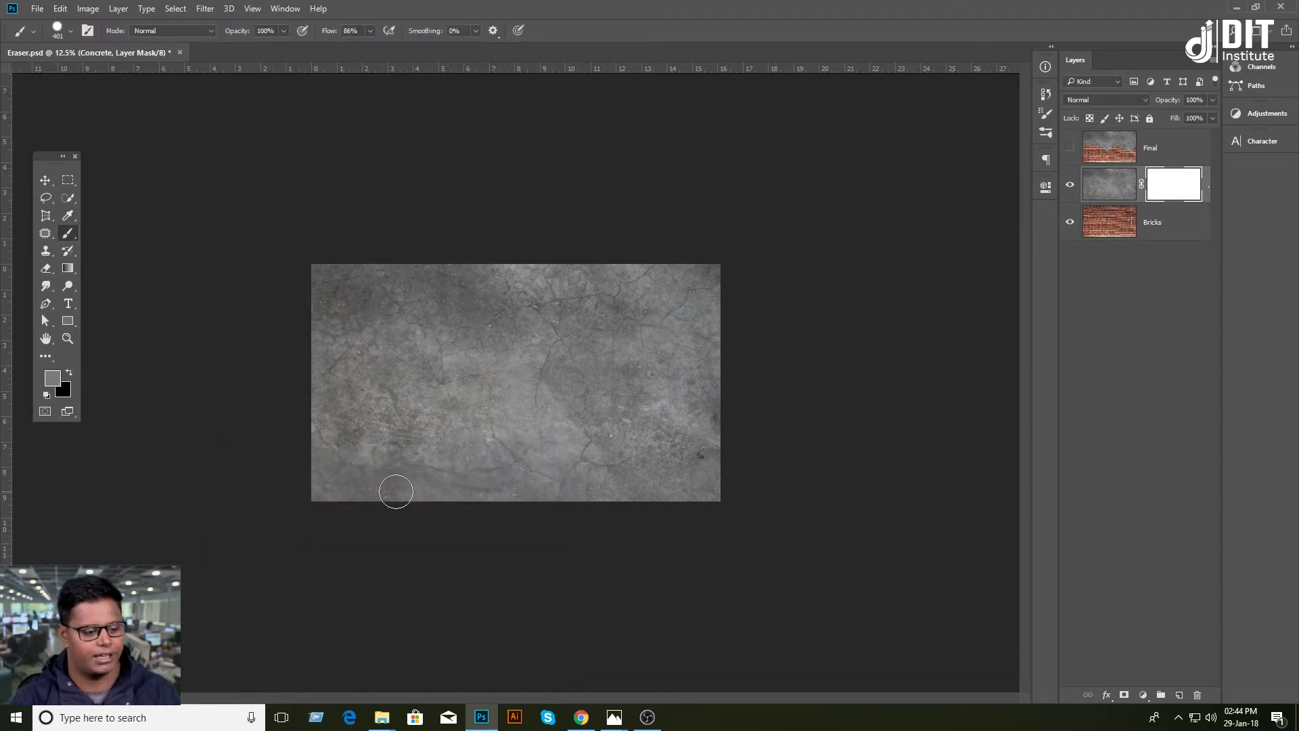
pyautogui.click(47, 395)
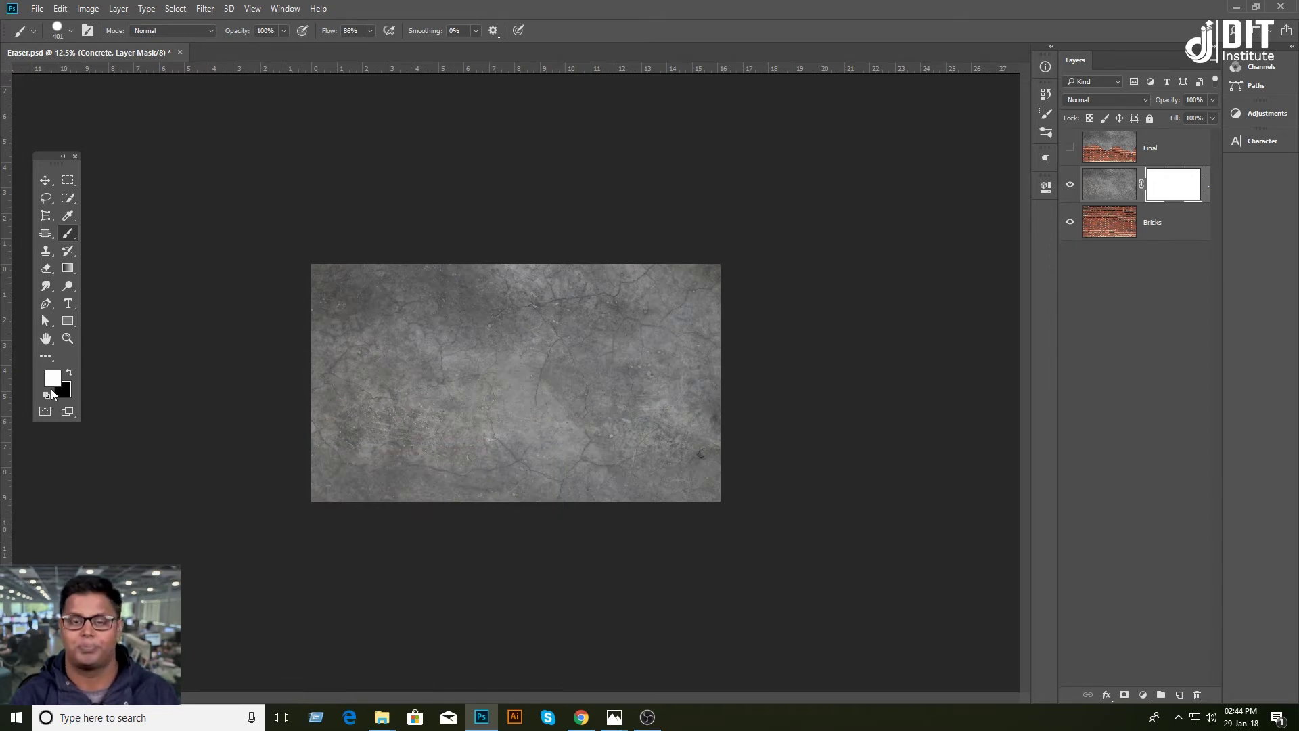
pyautogui.click(70, 372)
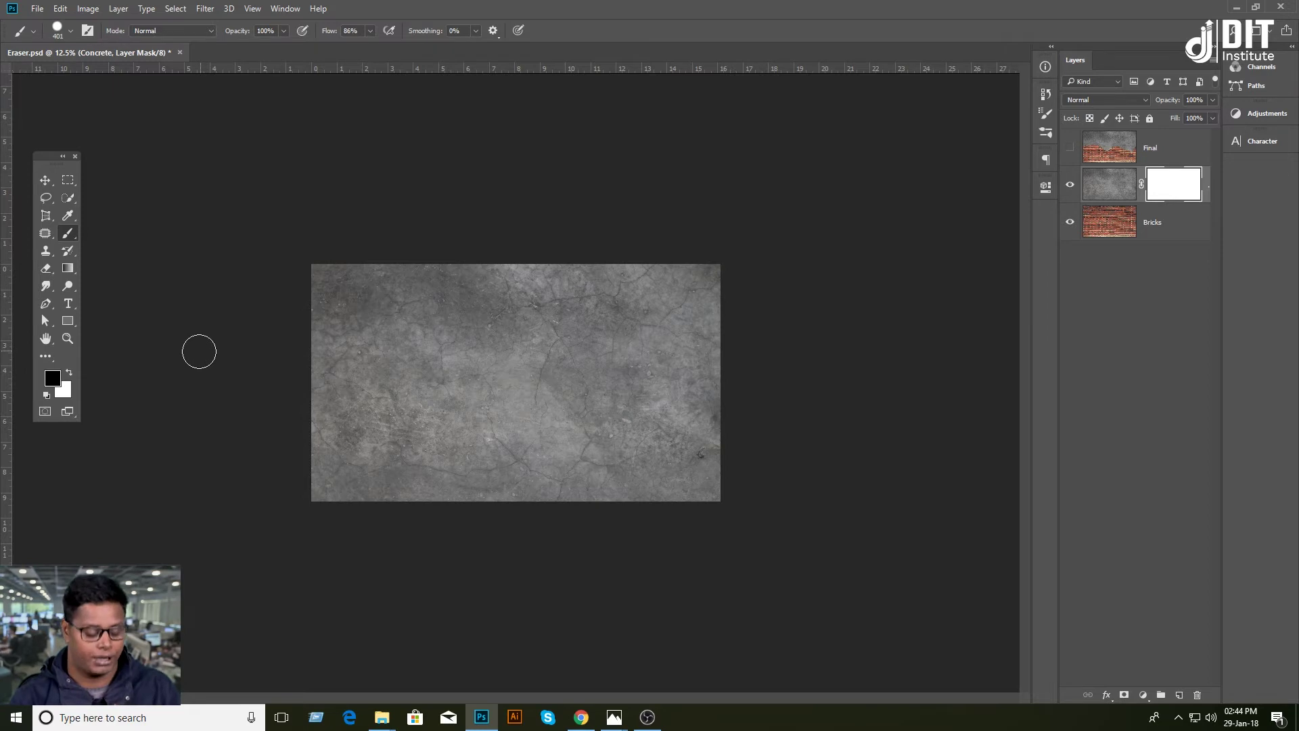
pyautogui.press('x')
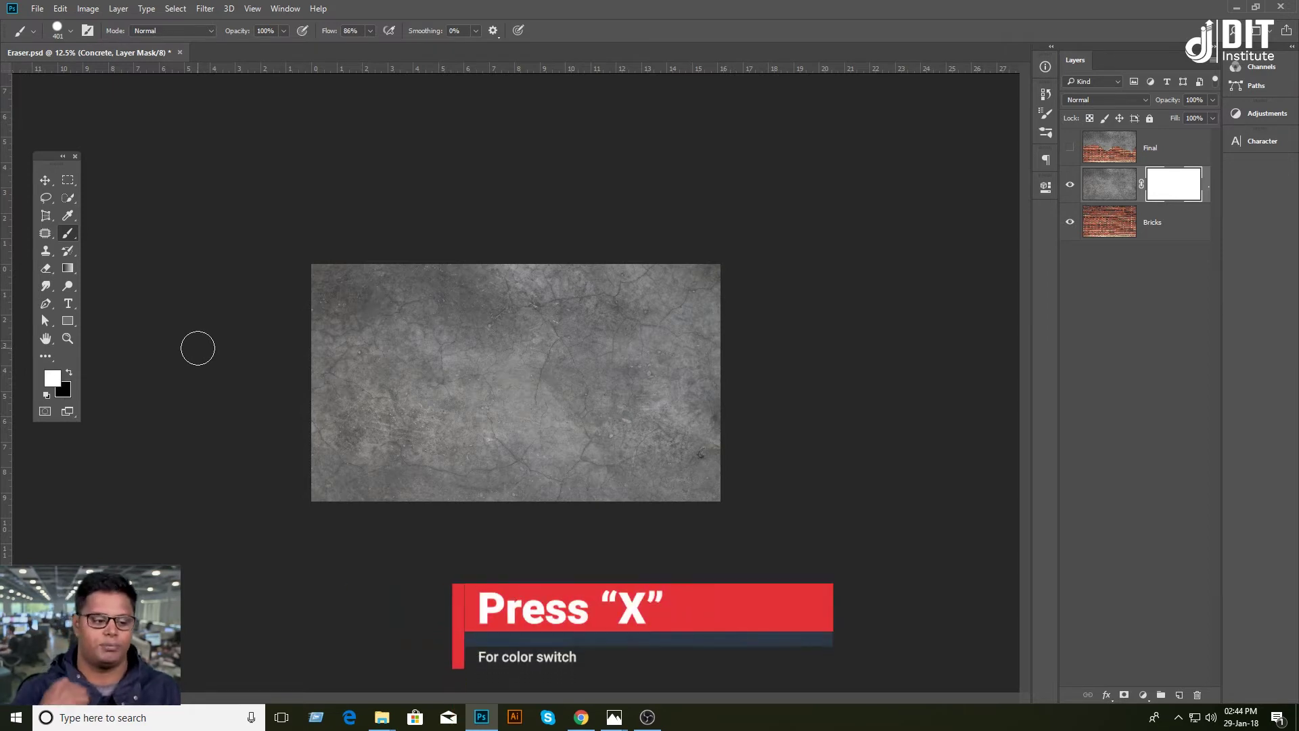
pyautogui.press('x')
pyautogui.press('x')
pyautogui.press('x')
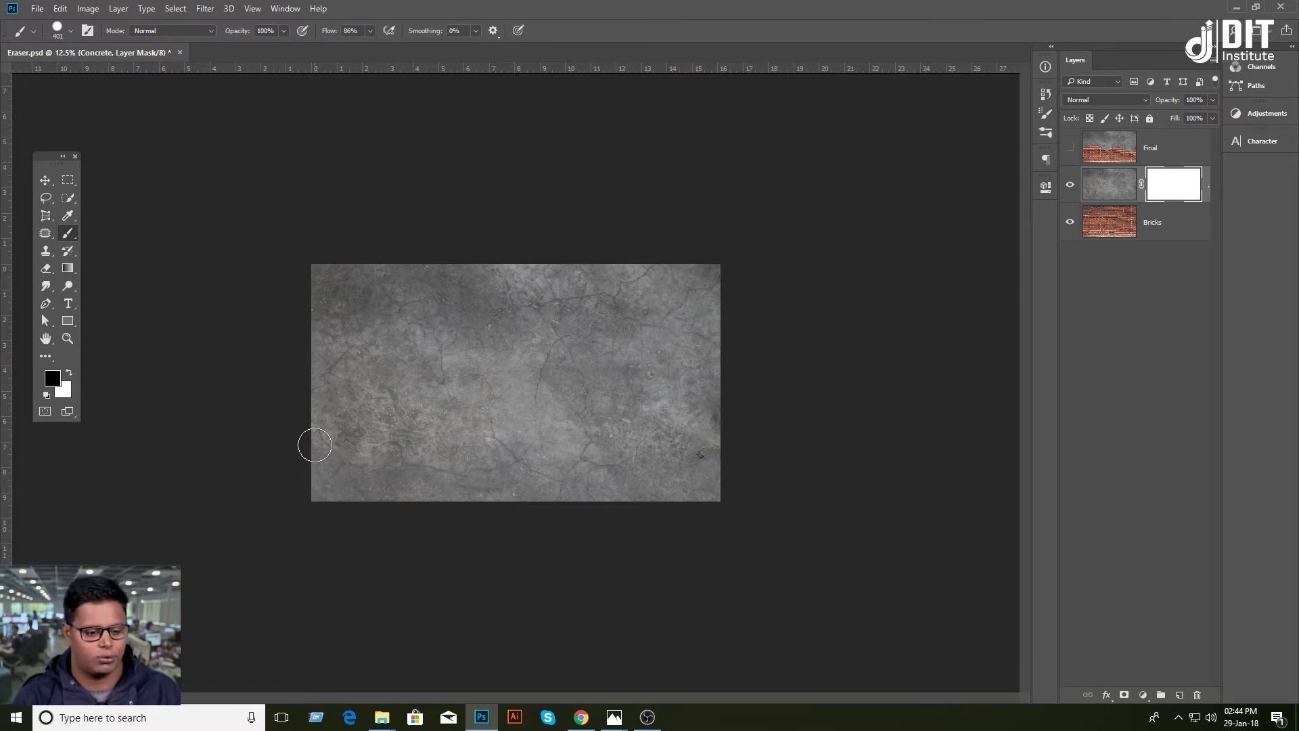
# Paint black strokes across the middle of the mask to expose a wide band of bricks.
pyautogui.moveTo(307, 408)
pyautogui.mouseDown()
pyautogui.moveTo(364, 443)
pyautogui.moveTo(406, 399)
pyautogui.moveTo(450, 449)
pyautogui.moveTo(511, 399)
pyautogui.moveTo(602, 439)
pyautogui.moveTo(626, 406)
pyautogui.moveTo(656, 440)
pyautogui.moveTo(711, 433)
pyautogui.mouseUp()
pyautogui.moveTo(308, 407); pyautogui.dragTo(372, 442)
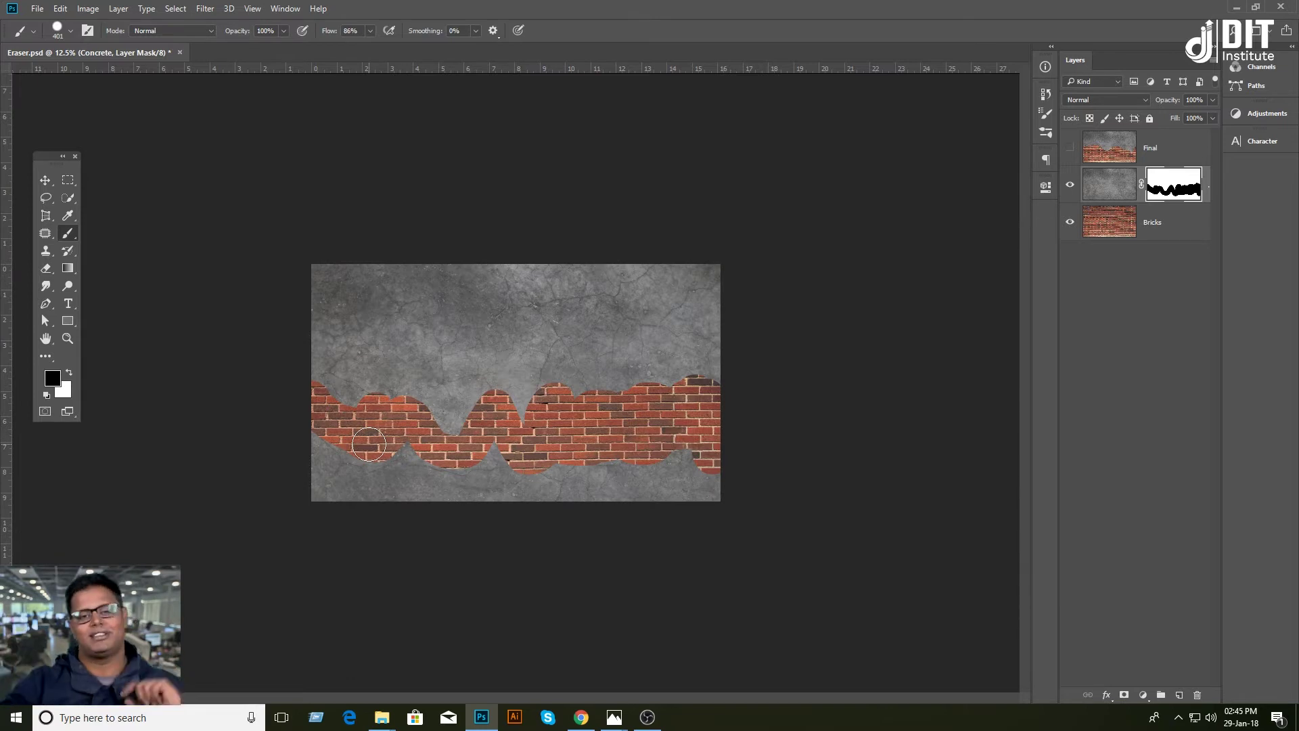
pyautogui.moveTo(369, 444)
pyautogui.mouseDown()
pyautogui.moveTo(694, 404)
pyautogui.moveTo(690, 384)
pyautogui.moveTo(480, 399)
pyautogui.moveTo(299, 384)
pyautogui.moveTo(722, 386)
pyautogui.mouseUp()
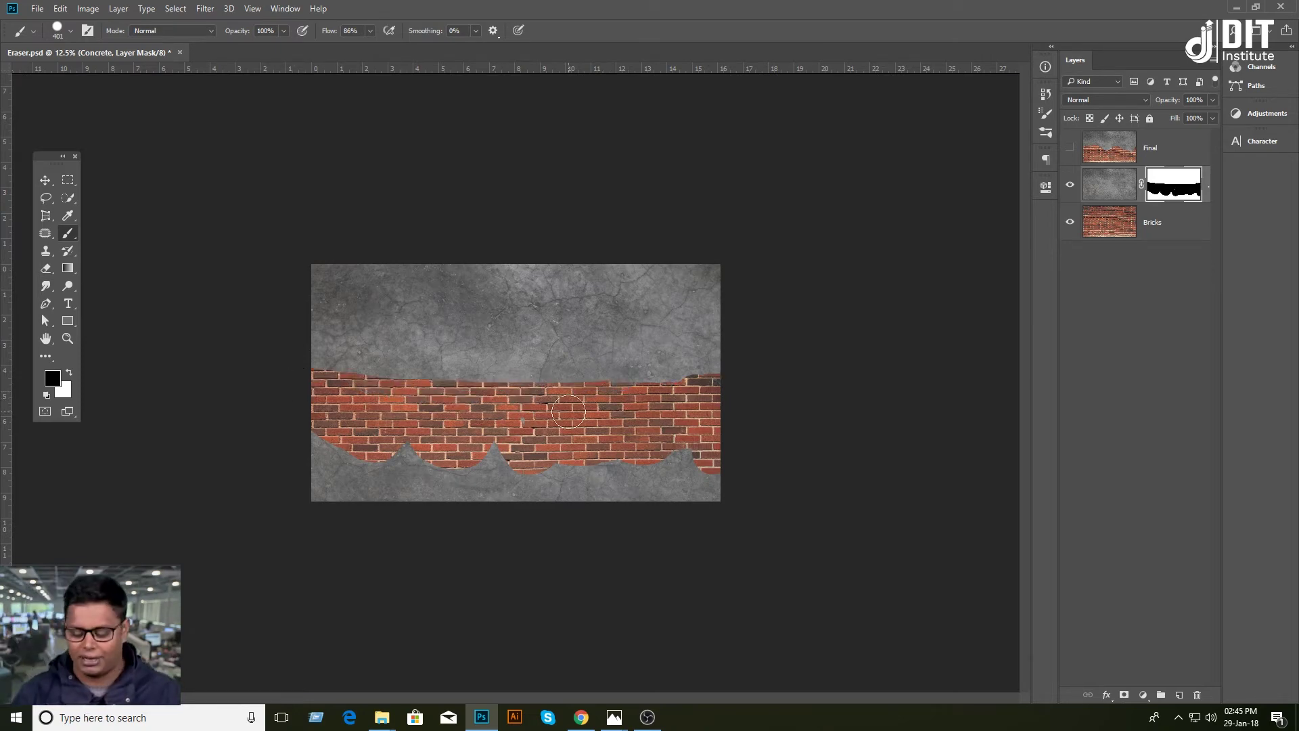
pyautogui.moveTo(394, 433)
pyautogui.mouseDown()
pyautogui.moveTo(327, 425)
pyautogui.moveTo(410, 454)
pyautogui.moveTo(484, 447)
pyautogui.moveTo(707, 467)
pyautogui.mouseUp()
pyautogui.click(59, 37)
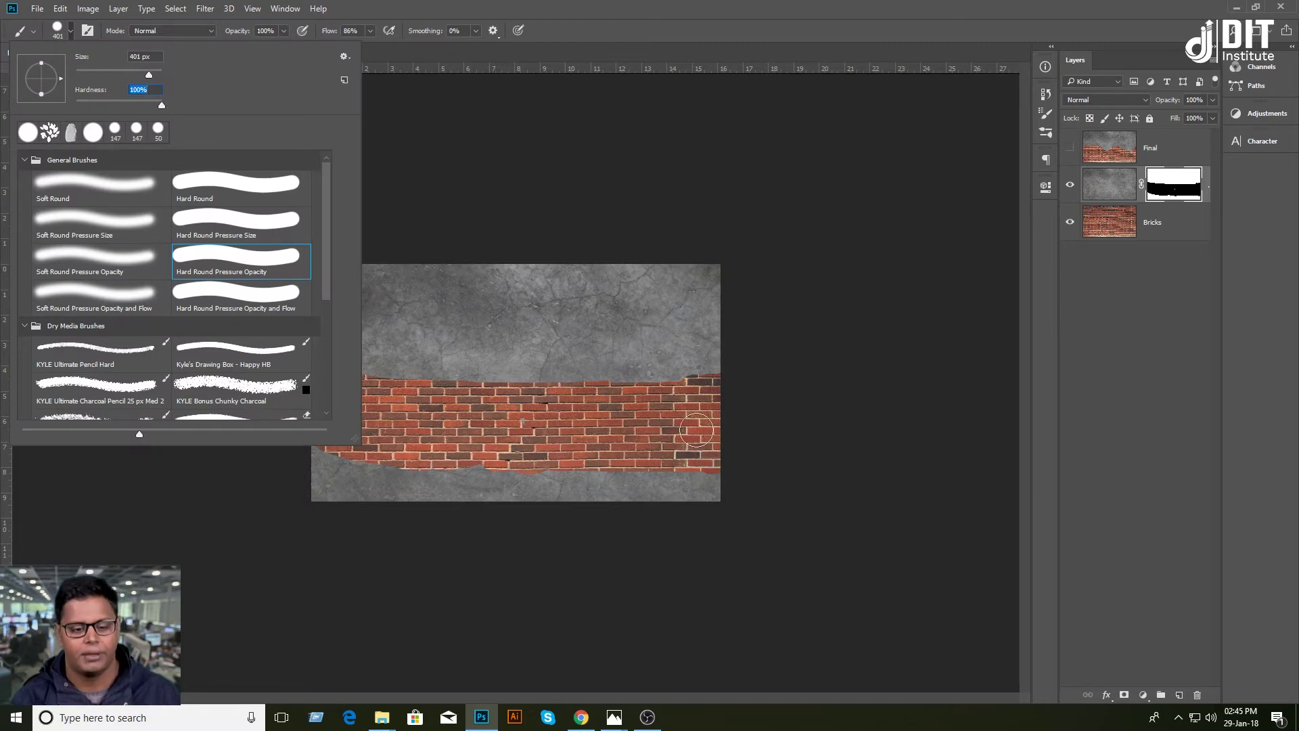
pyautogui.press('Return')
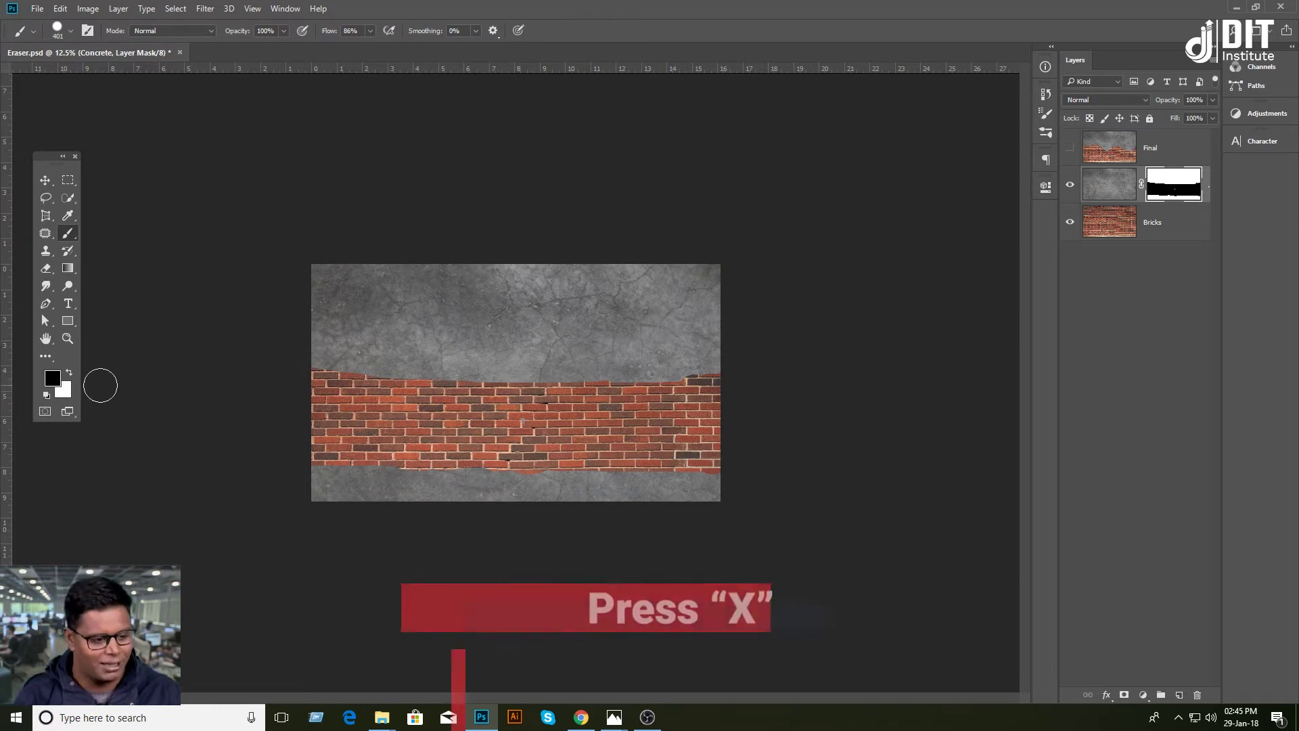
# Paint white over the band's centre and ragged edges, leaving two rectangular brick patches.
pyautogui.click(70, 373)
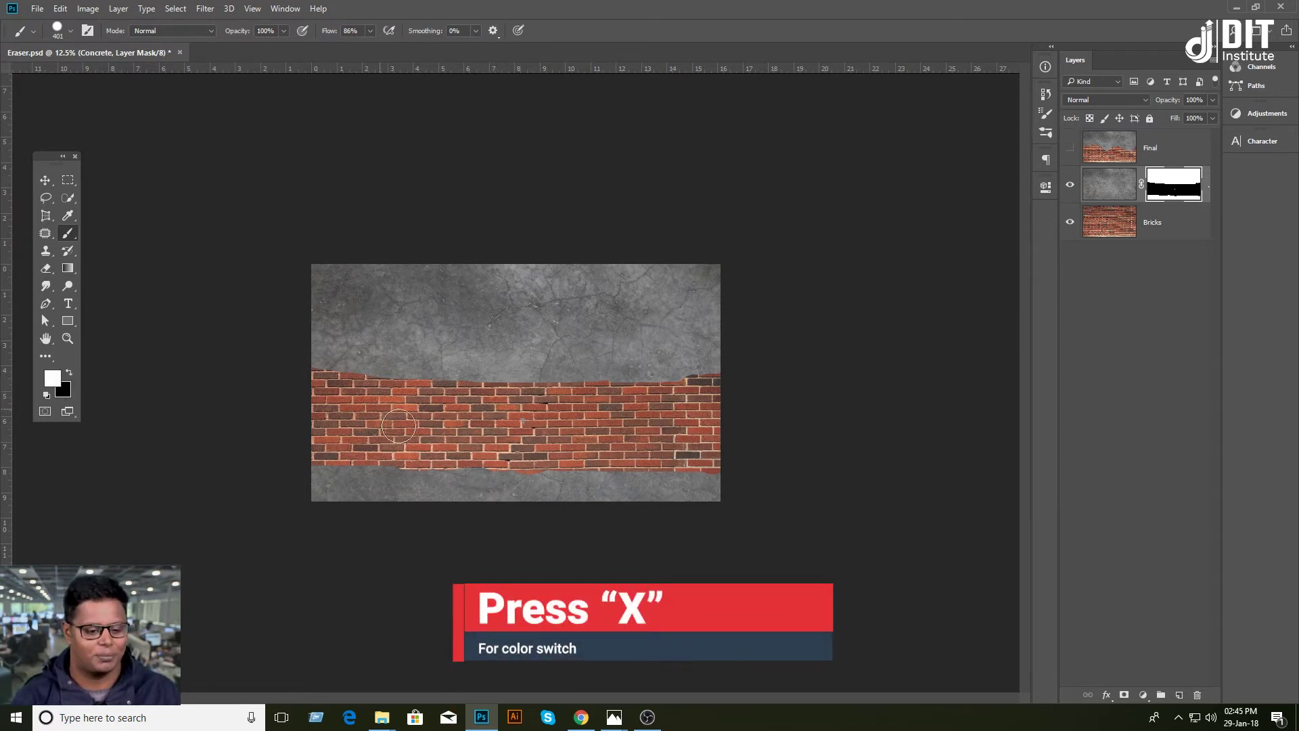
pyautogui.moveTo(500, 381); pyautogui.dragTo(509, 473)
pyautogui.moveTo(501, 379)
pyautogui.mouseDown()
pyautogui.moveTo(530, 448)
pyautogui.moveTo(549, 427)
pyautogui.mouseUp()
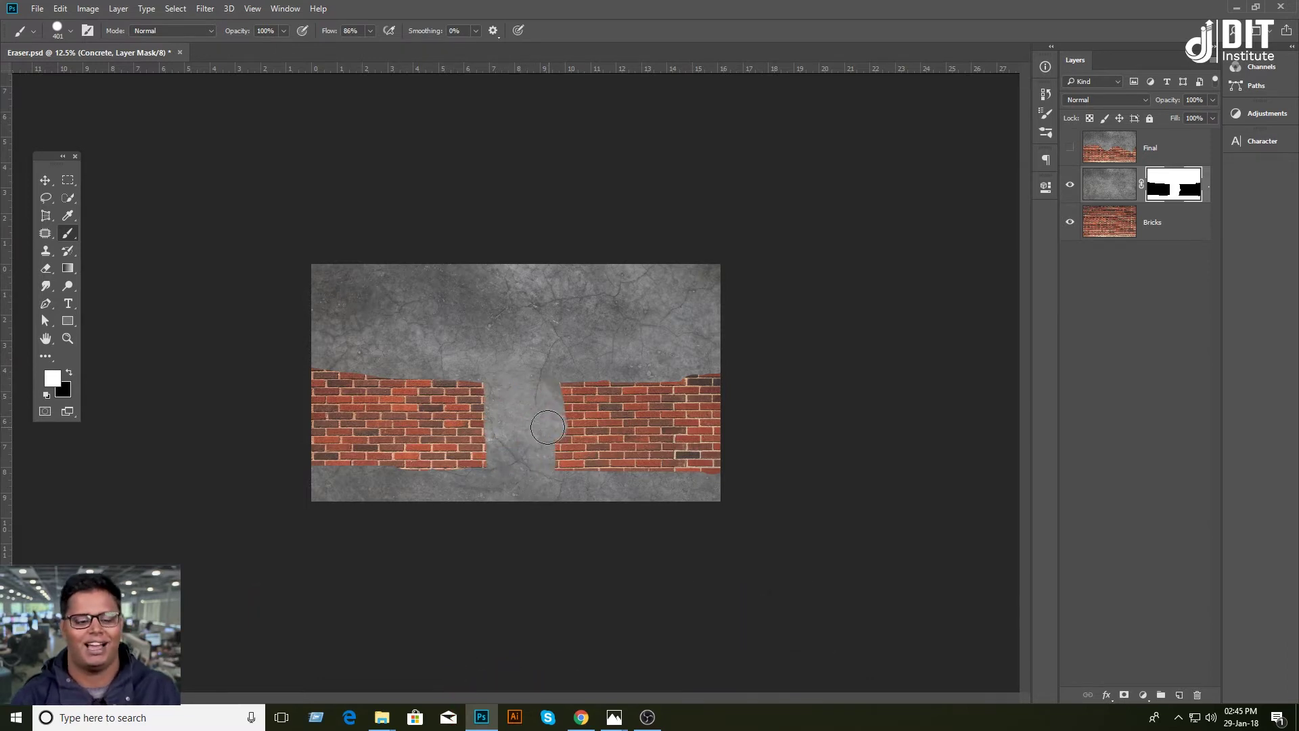
pyautogui.moveTo(314, 373); pyautogui.dragTo(316, 474)
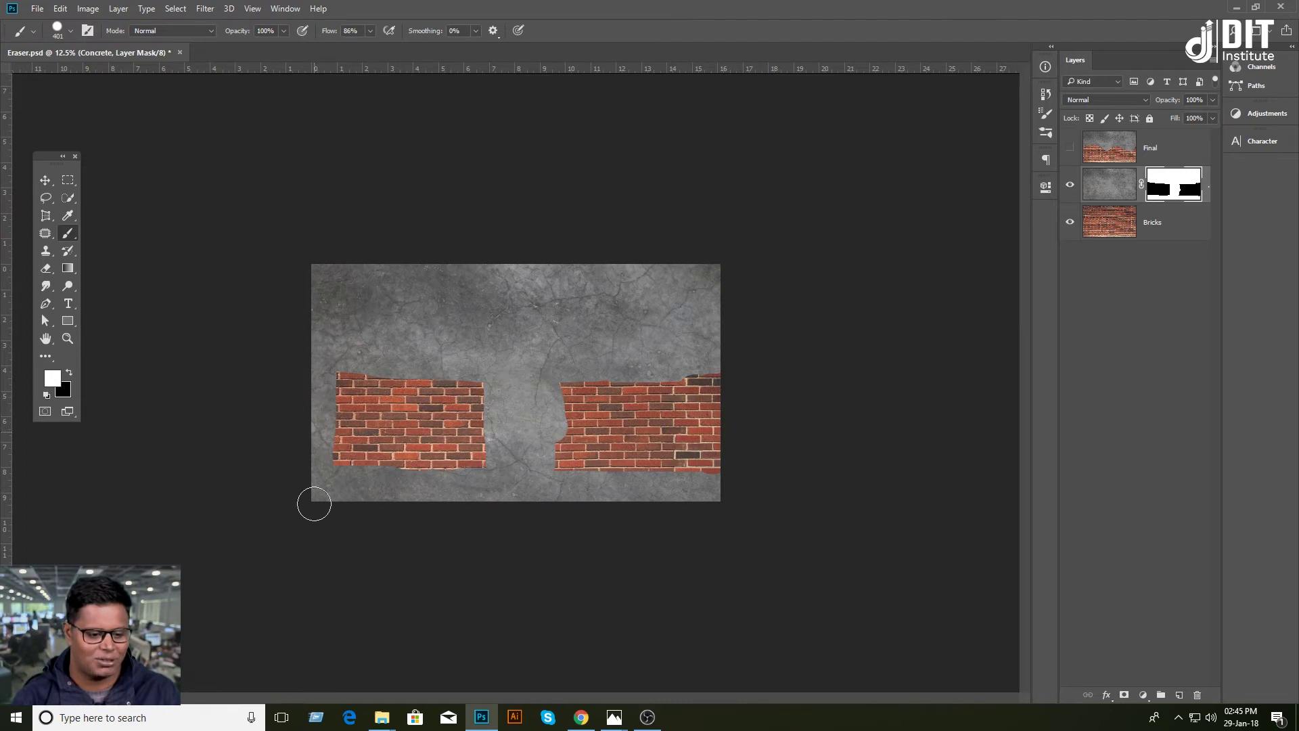
pyautogui.moveTo(546, 440); pyautogui.dragTo(549, 485)
pyautogui.moveTo(707, 369)
pyautogui.mouseDown()
pyautogui.moveTo(714, 465)
pyautogui.moveTo(694, 375)
pyautogui.moveTo(554, 375)
pyautogui.moveTo(549, 486)
pyautogui.mouseUp()
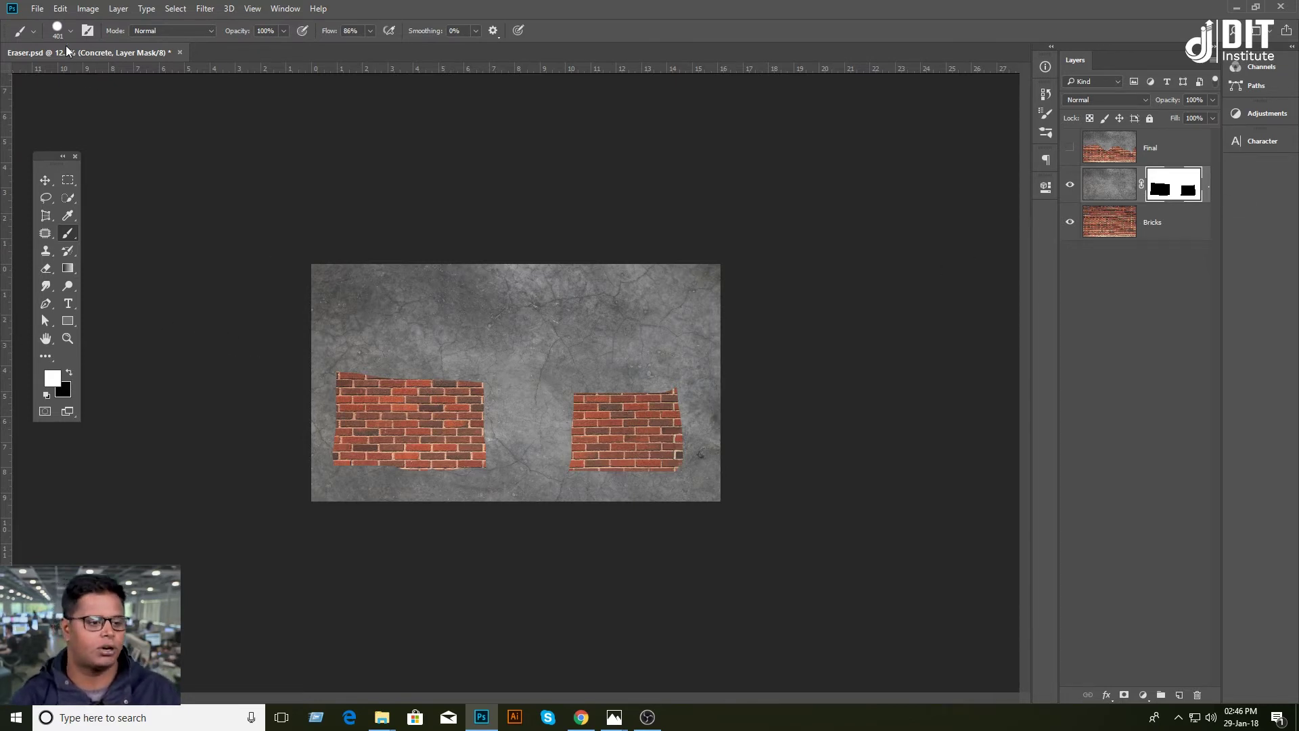
# Choose a textured scatter brush tip and paint a black brick stroke near the top centre.
pyautogui.click(87, 32)
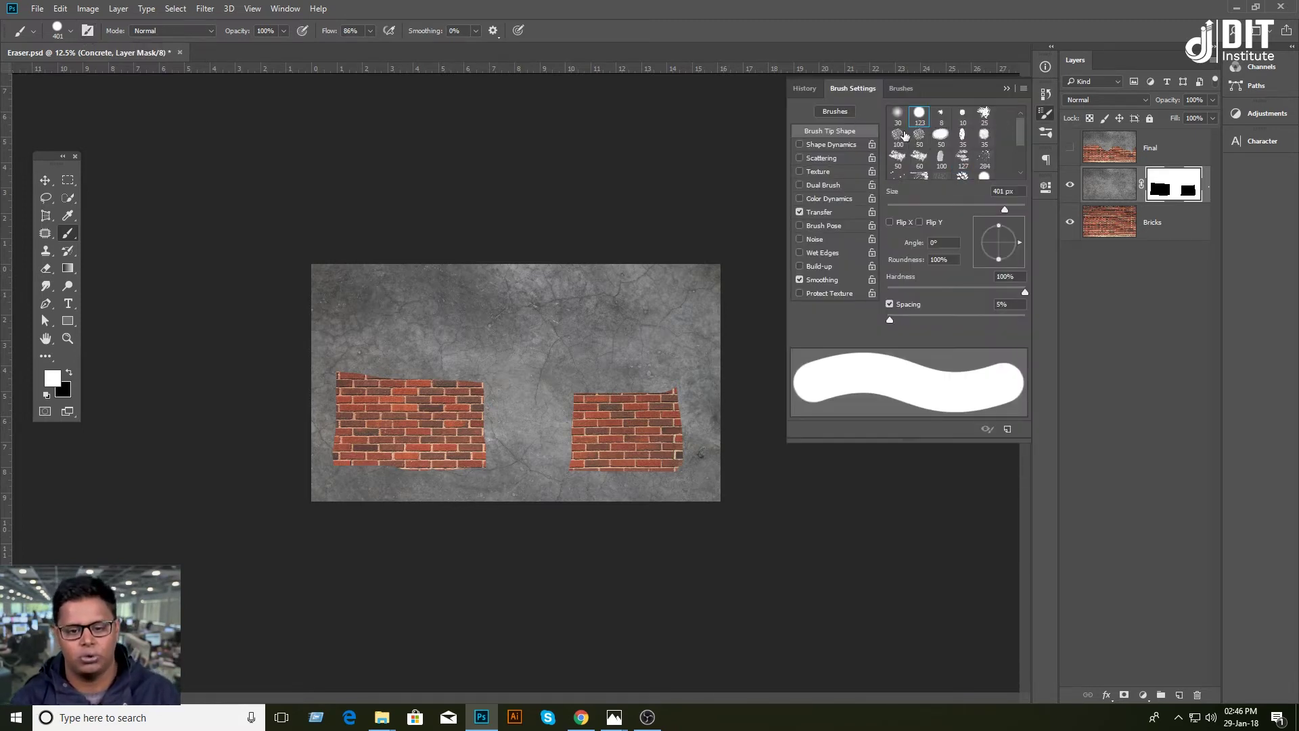
pyautogui.click(898, 136)
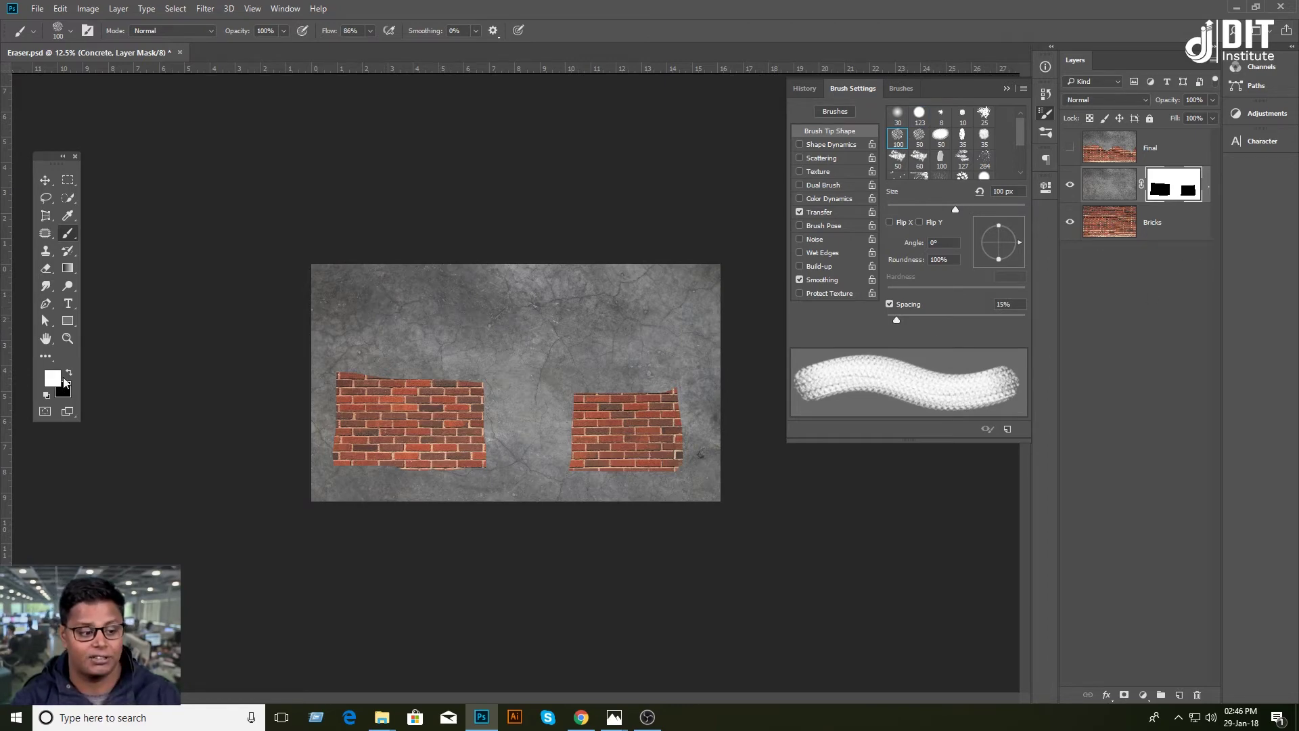
pyautogui.click(70, 373)
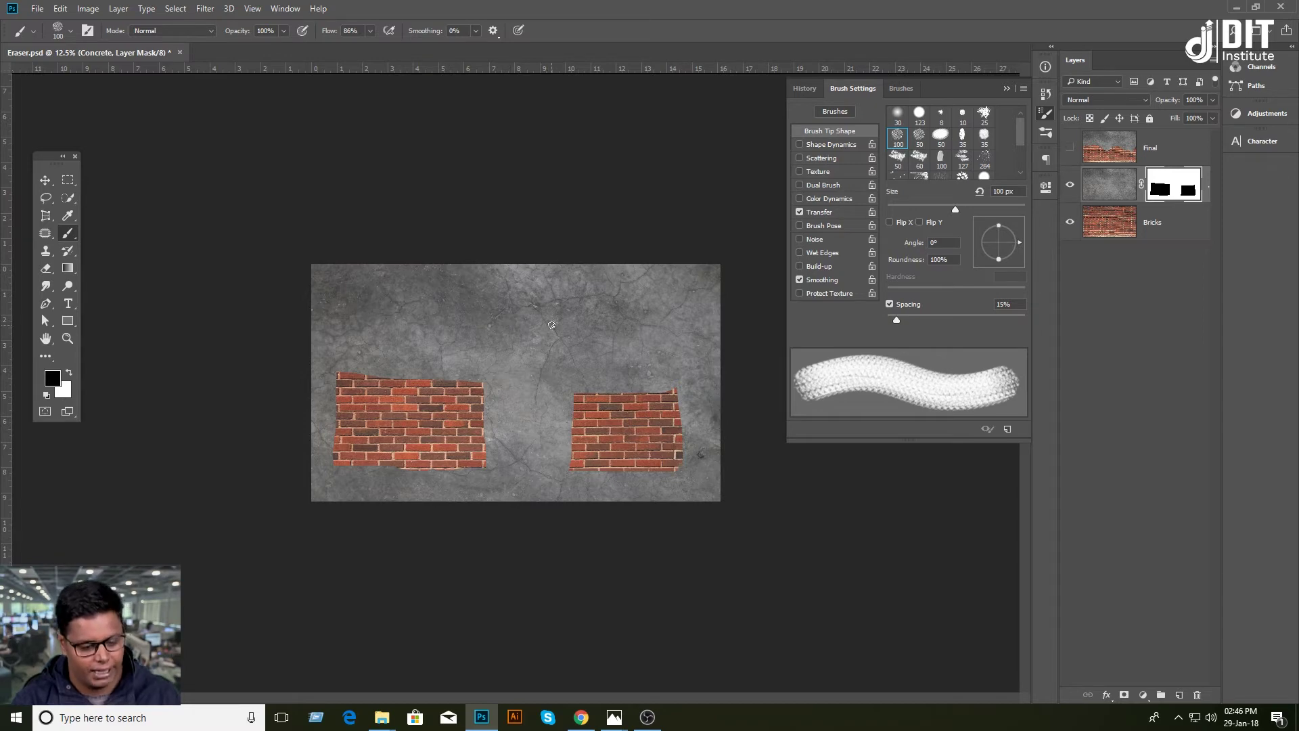
pyautogui.moveTo(513, 315); pyautogui.dragTo(622, 297)
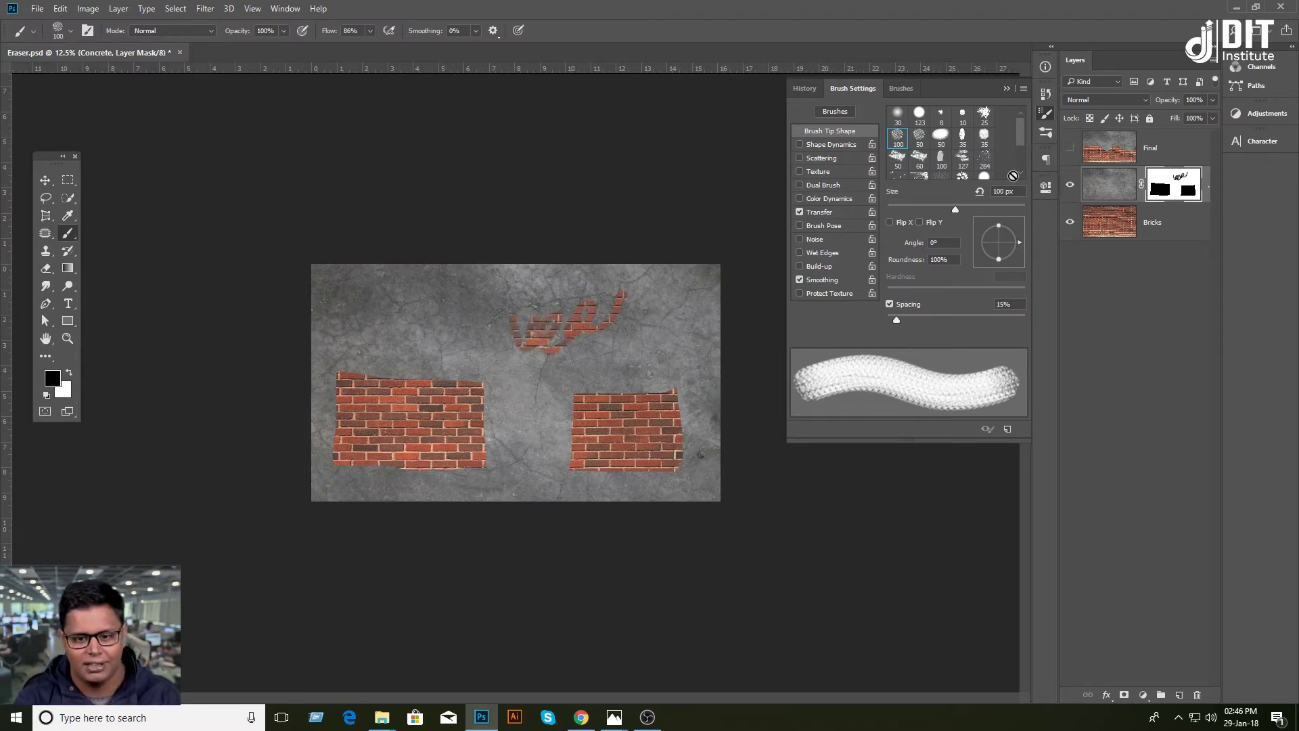
# With the 306 px leaf tip, stamp scattered brick patches through the concrete.
pyautogui.click(964, 177)
pyautogui.moveTo(426, 299); pyautogui.dragTo(418, 322)
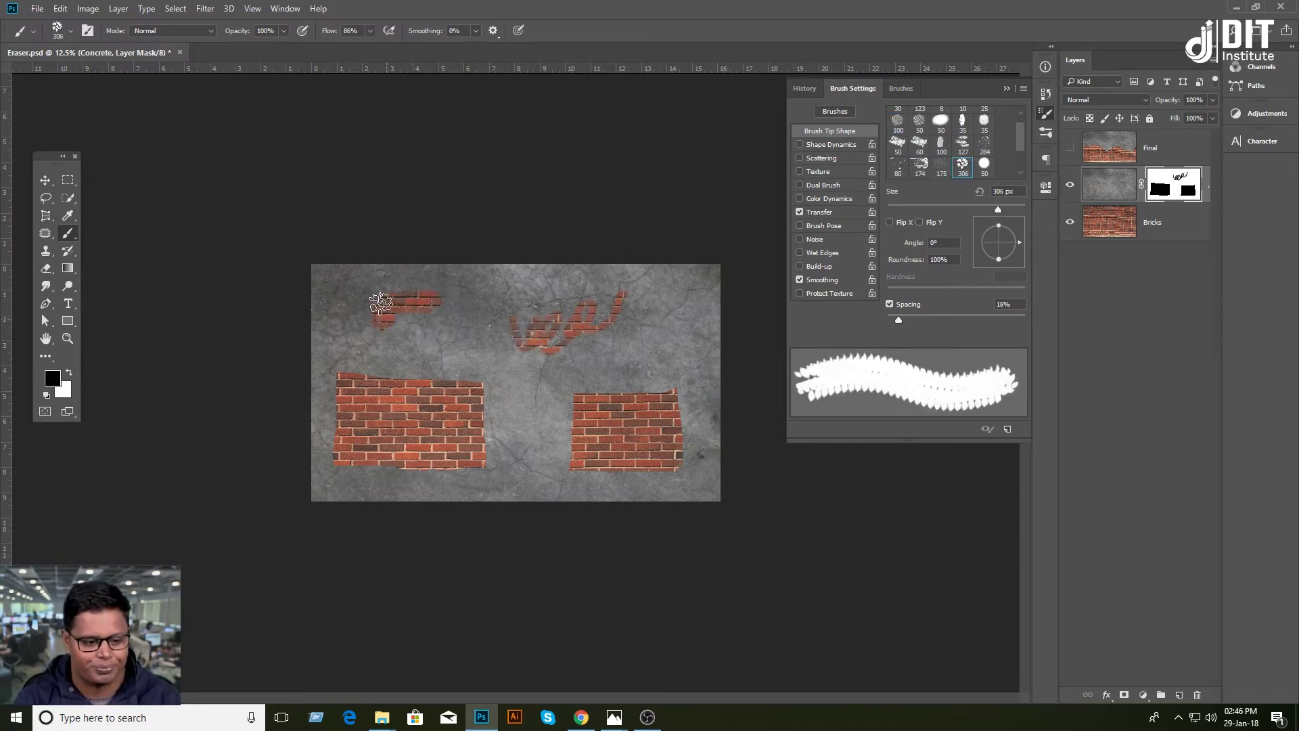
pyautogui.click(439, 331)
pyautogui.click(506, 414)
pyautogui.click(527, 491)
pyautogui.click(428, 491)
pyautogui.hotkey('ctrl', '+')
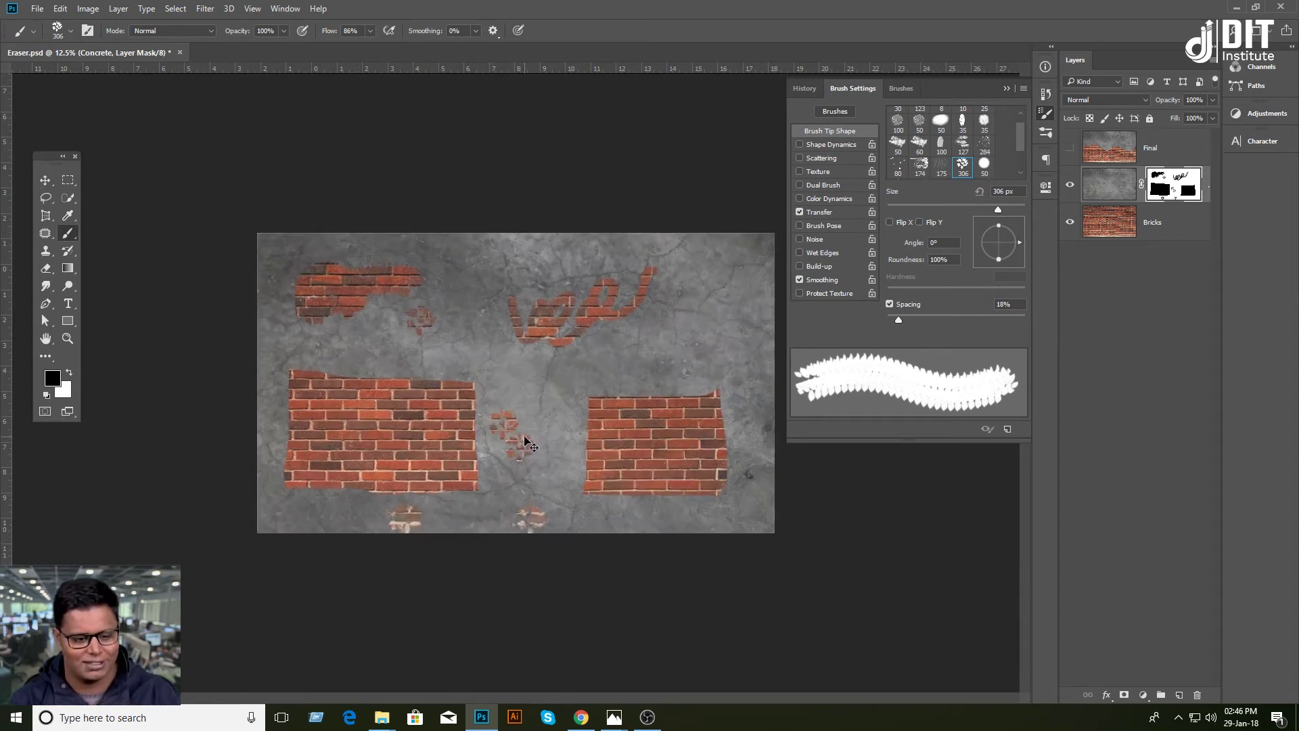
pyautogui.hotkey('ctrl', '+')
pyautogui.hotkey('ctrl', '+')
pyautogui.hotkey('ctrl', '+')
pyautogui.click(567, 374)
pyautogui.click(629, 369)
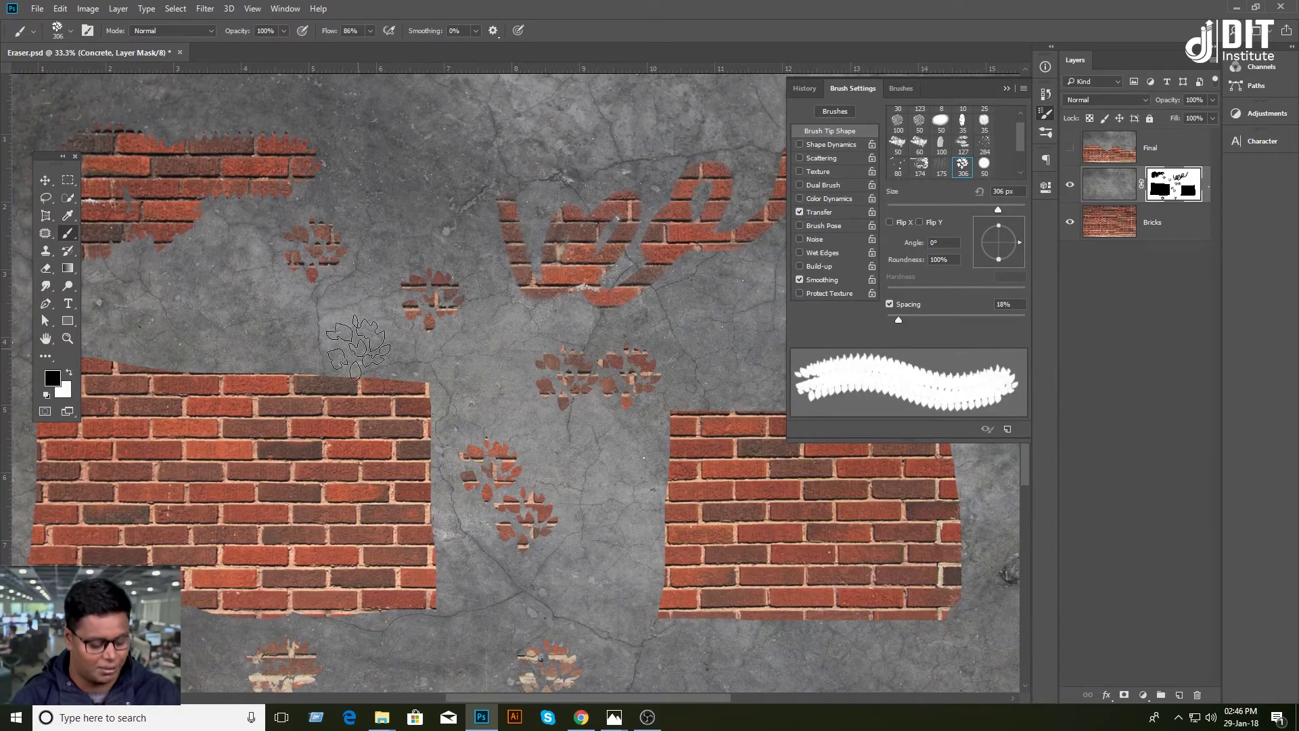
# Switch to white, cover the stray central dabs, and stamp concrete dabs onto both brick walls.
pyautogui.press('x')
pyautogui.click(565, 376)
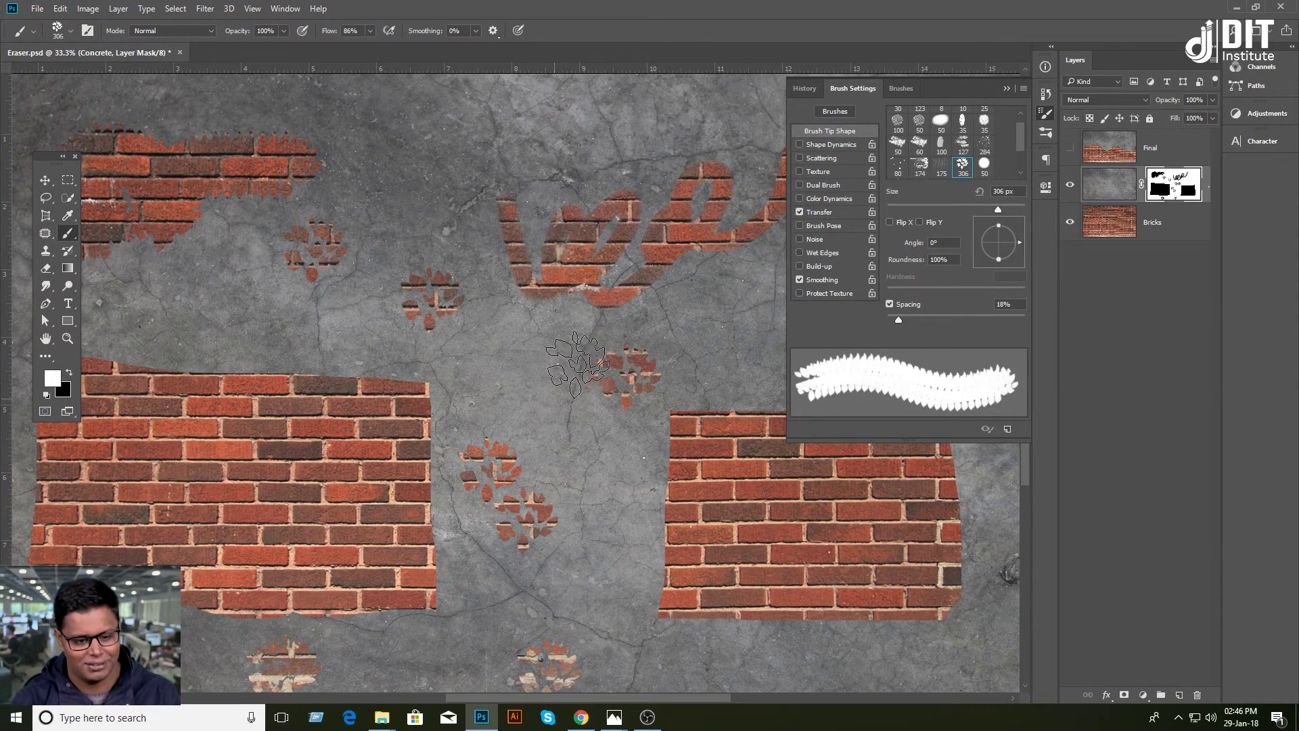
pyautogui.click(623, 373)
pyautogui.click(790, 503)
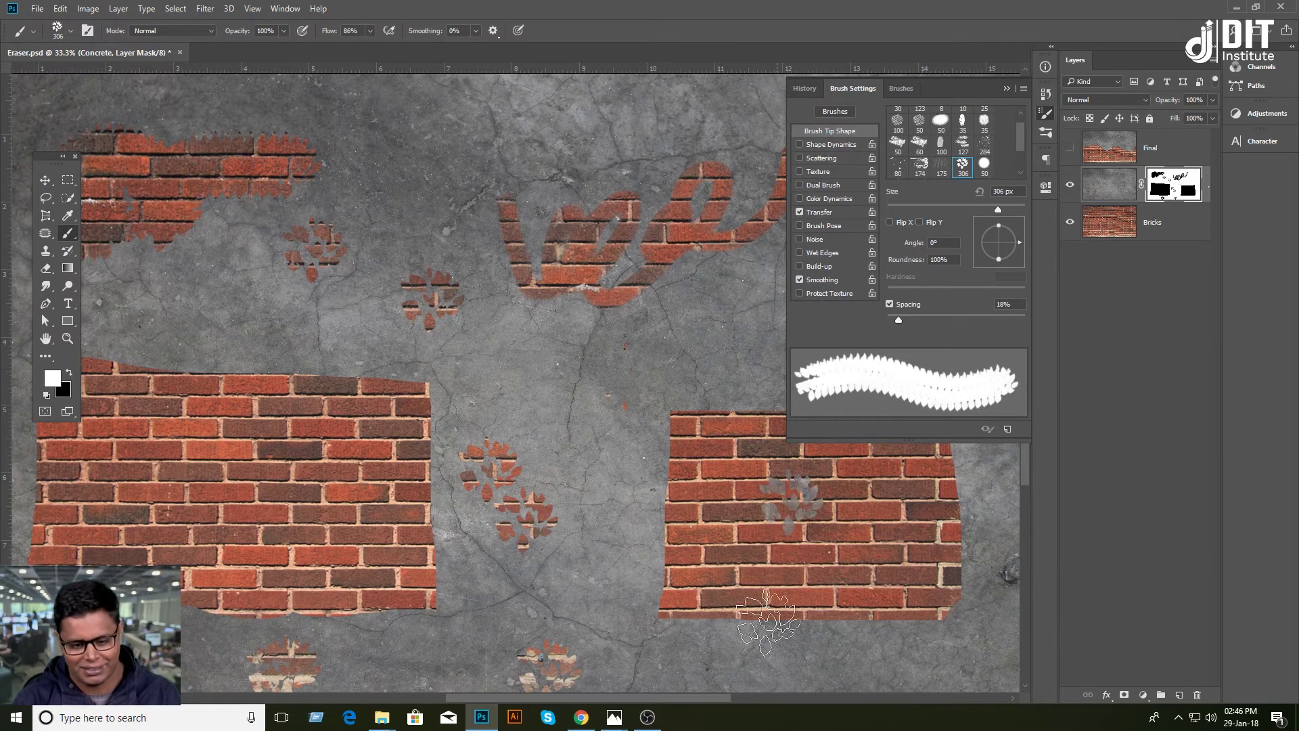
pyautogui.click(179, 483)
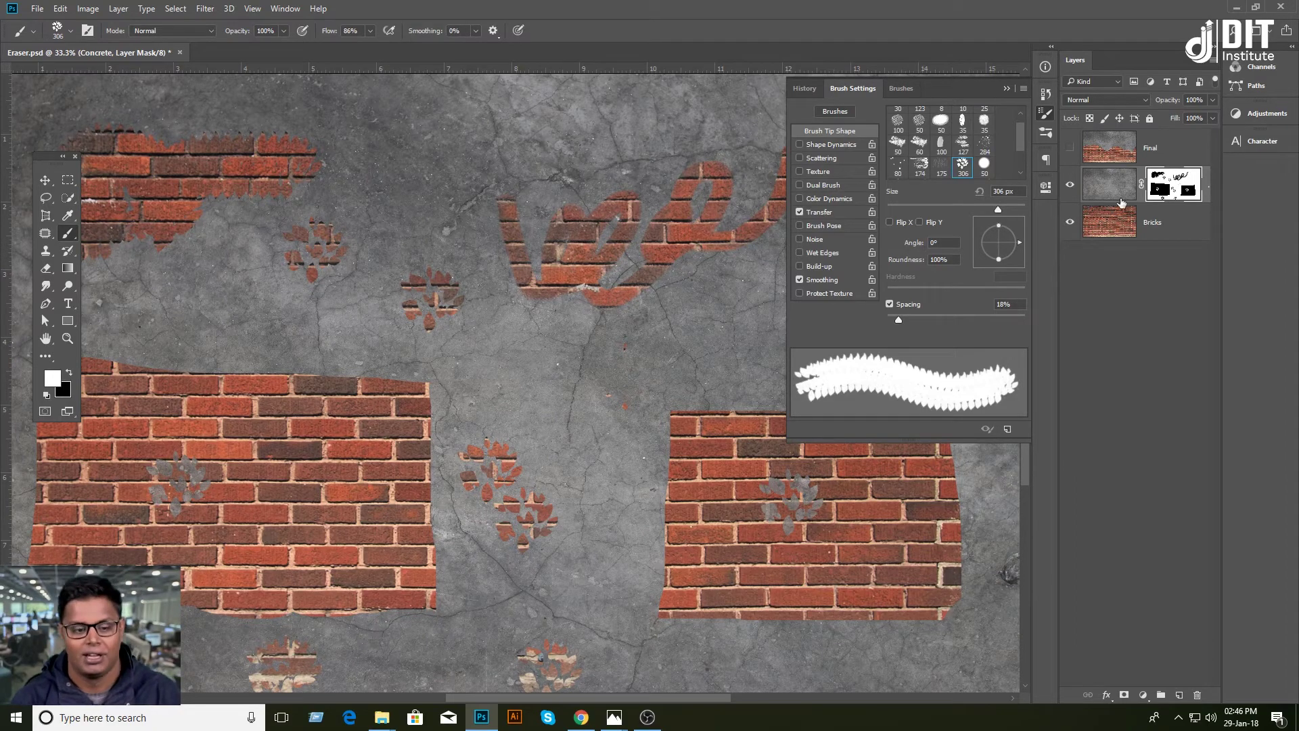
pyautogui.hotkey('ctrl', '-')
pyautogui.hotkey('ctrl', '-')
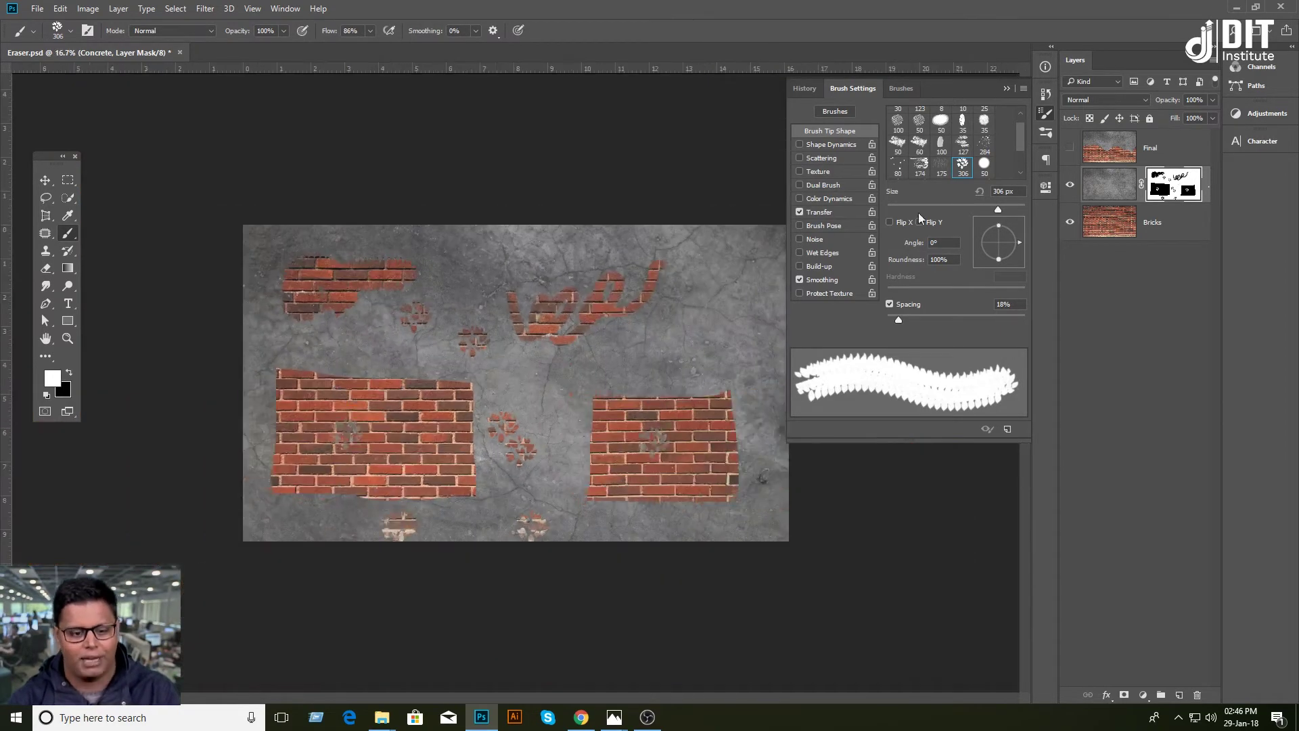
pyautogui.hotkey('ctrl', '+')
pyautogui.hotkey('ctrl', '+')
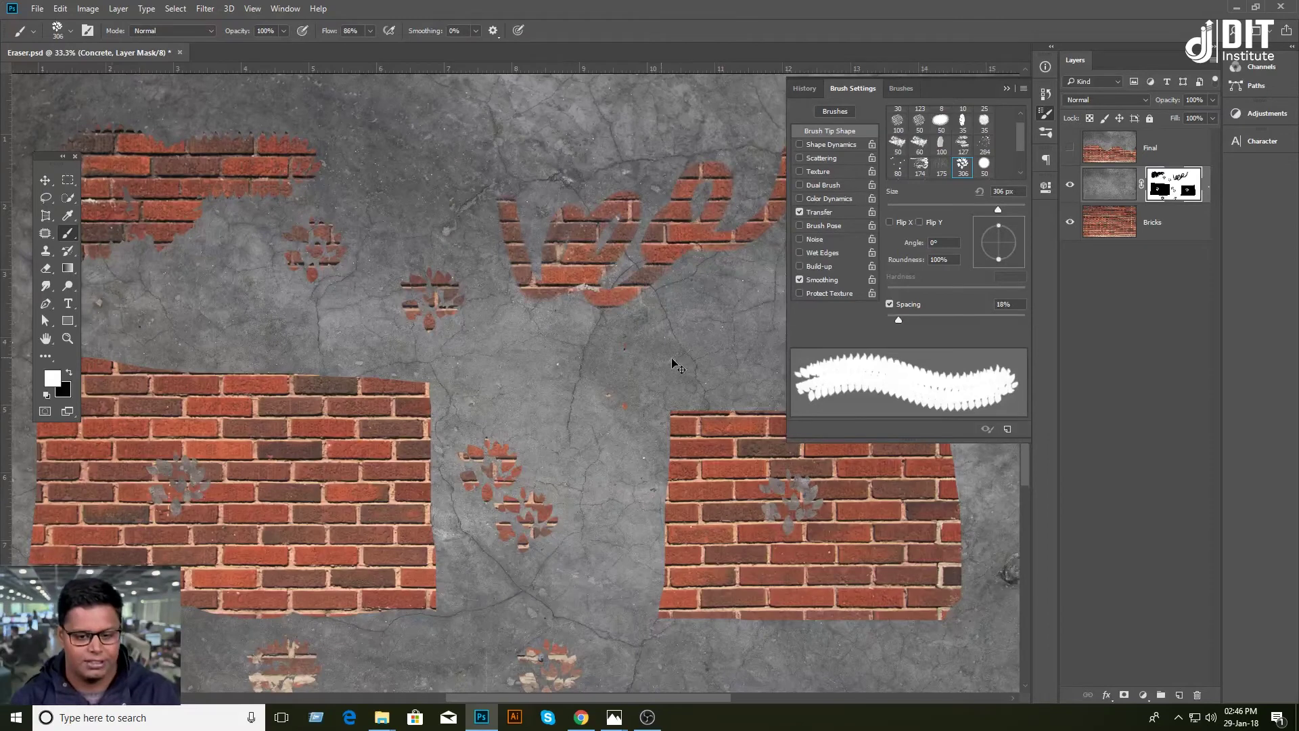
pyautogui.hotkey('ctrl', '-')
pyautogui.hotkey('ctrl', '-')
pyautogui.hotkey('ctrl', '-')
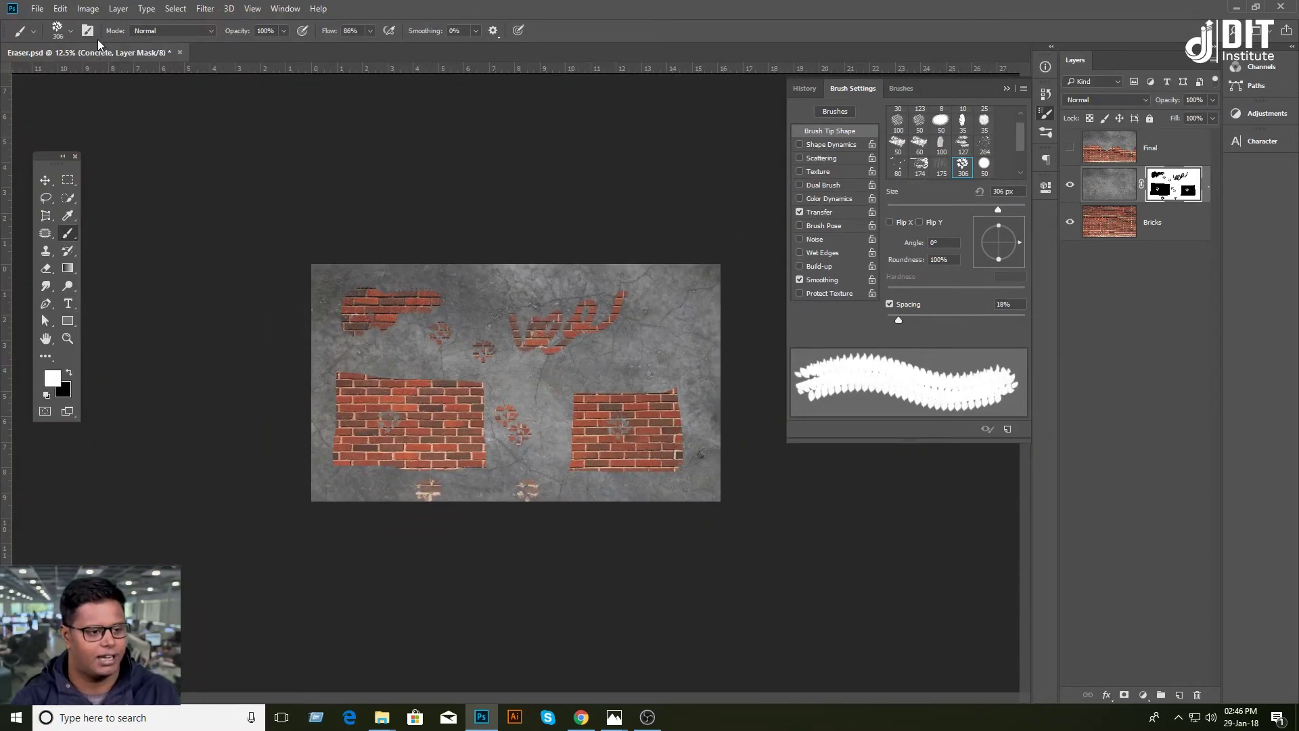
pyautogui.click(70, 31)
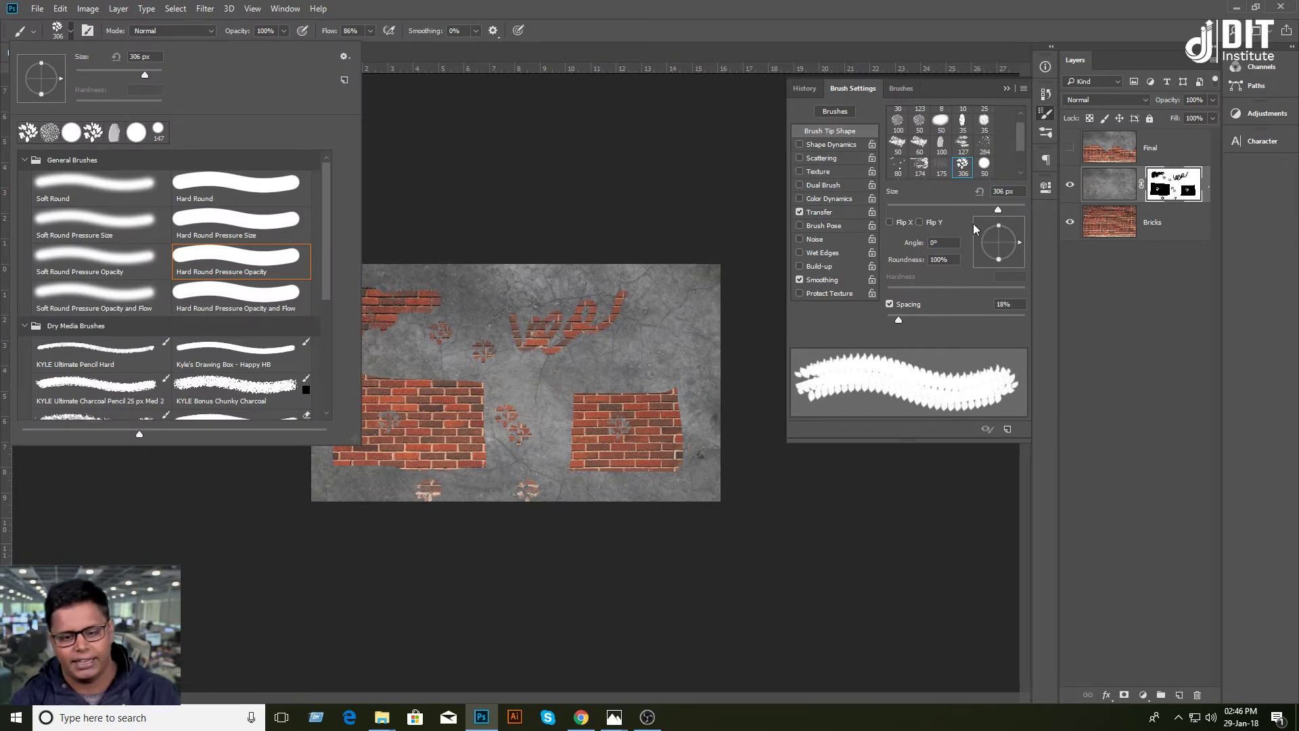
# Switch to the 123 px hard round brush tip and close the Brush Settings panel.
pyautogui.click(933, 281)
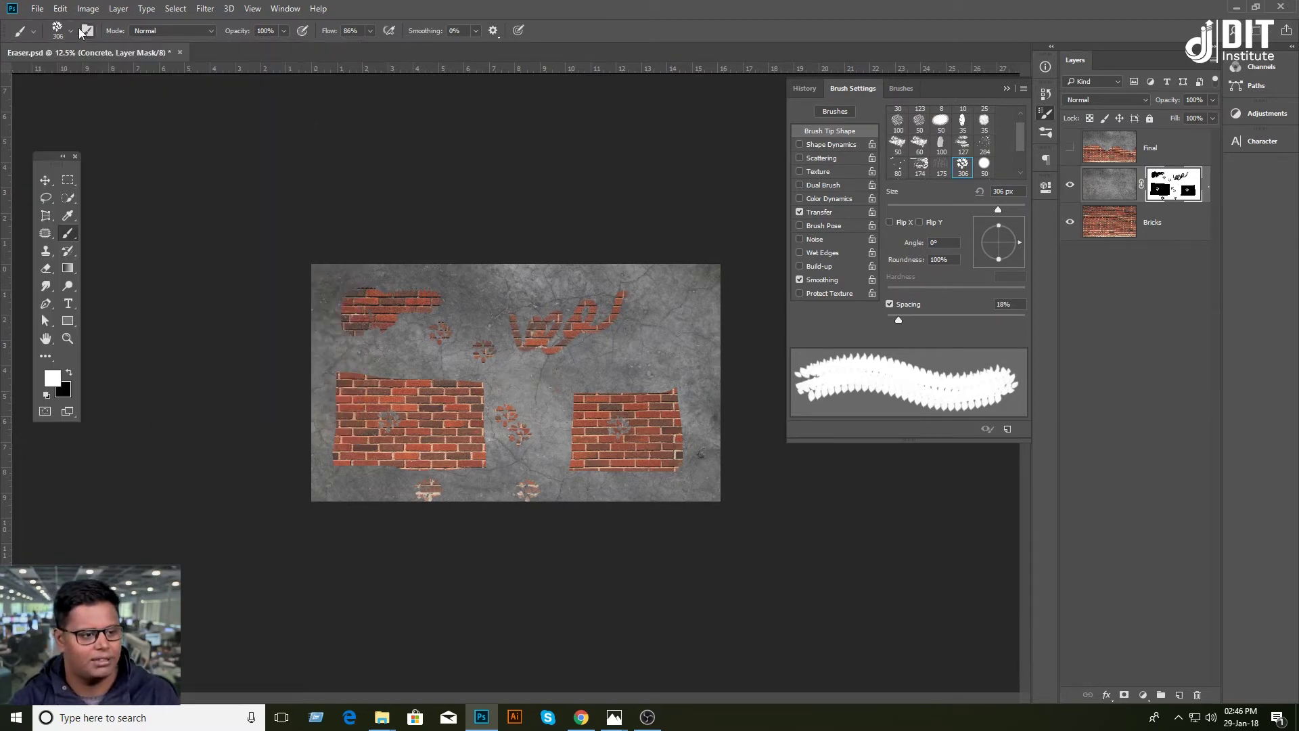
pyautogui.click(70, 31)
pyautogui.scroll(1, 954, 138)
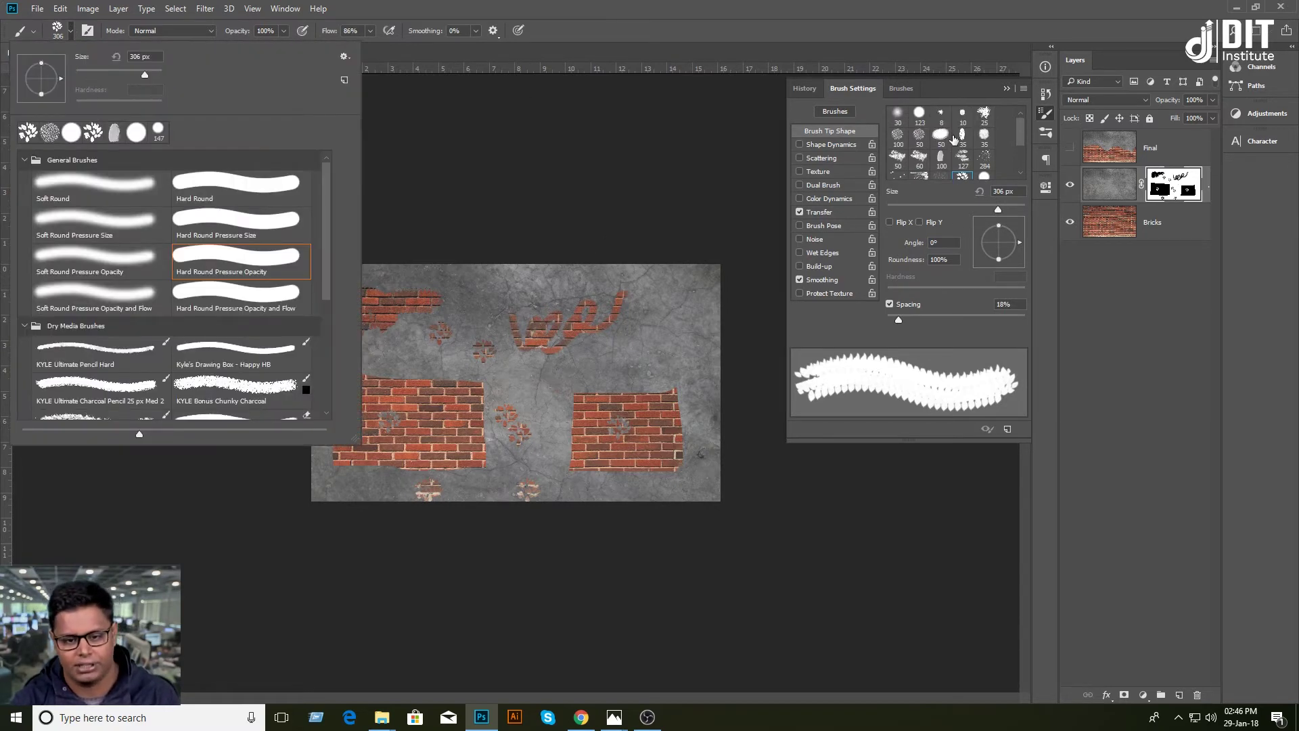
pyautogui.click(918, 115)
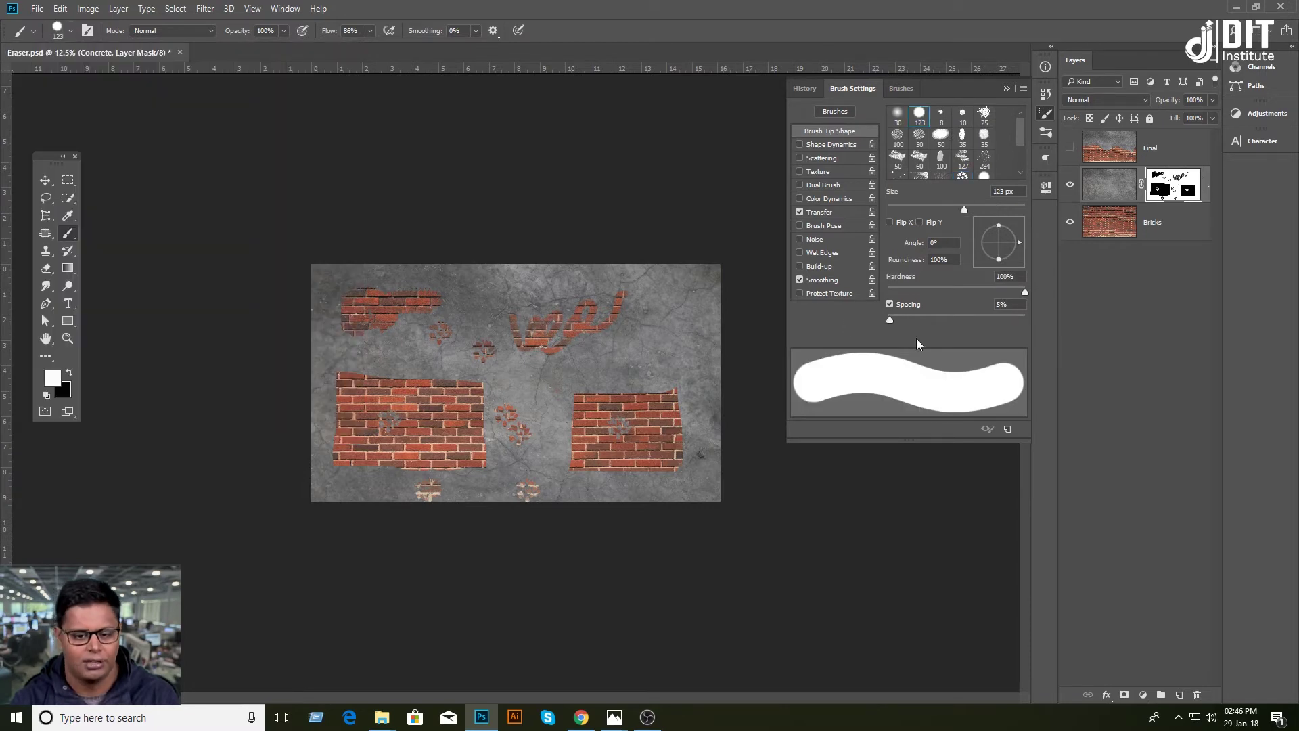
pyautogui.click(71, 32)
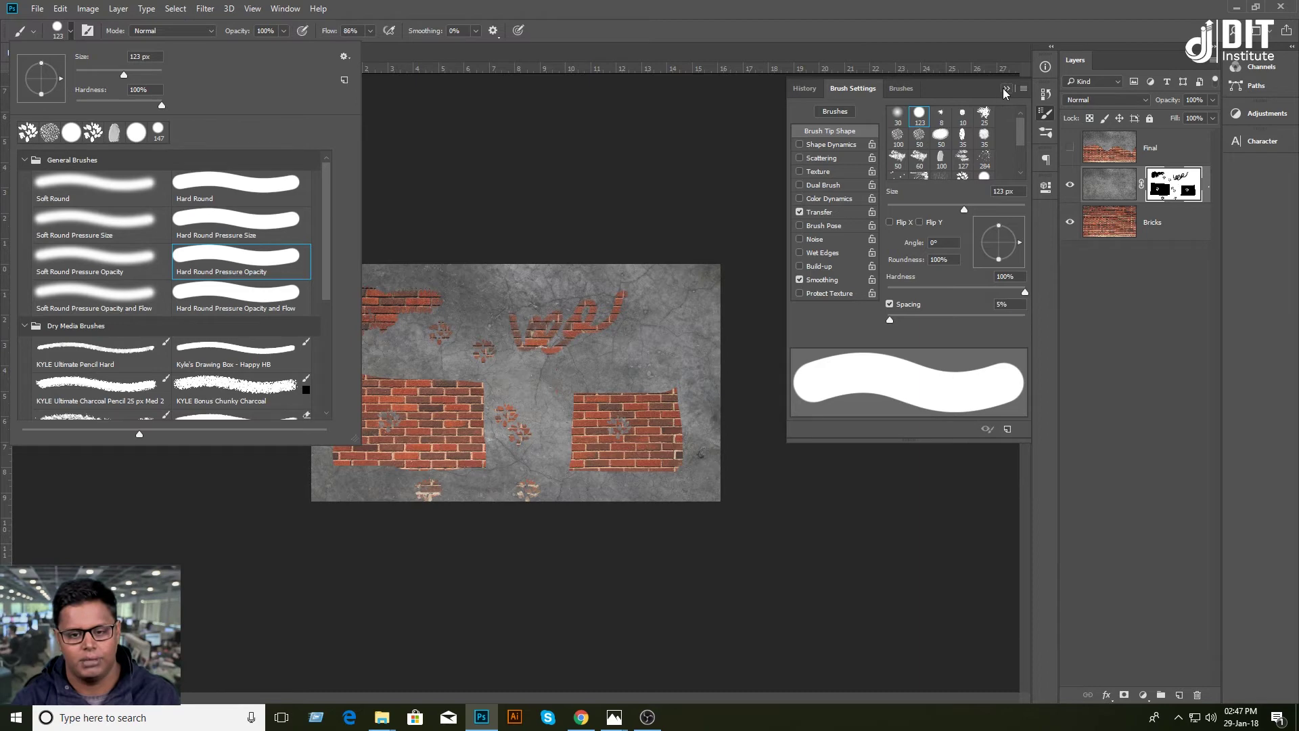
pyautogui.click(1007, 90)
pyautogui.click(70, 31)
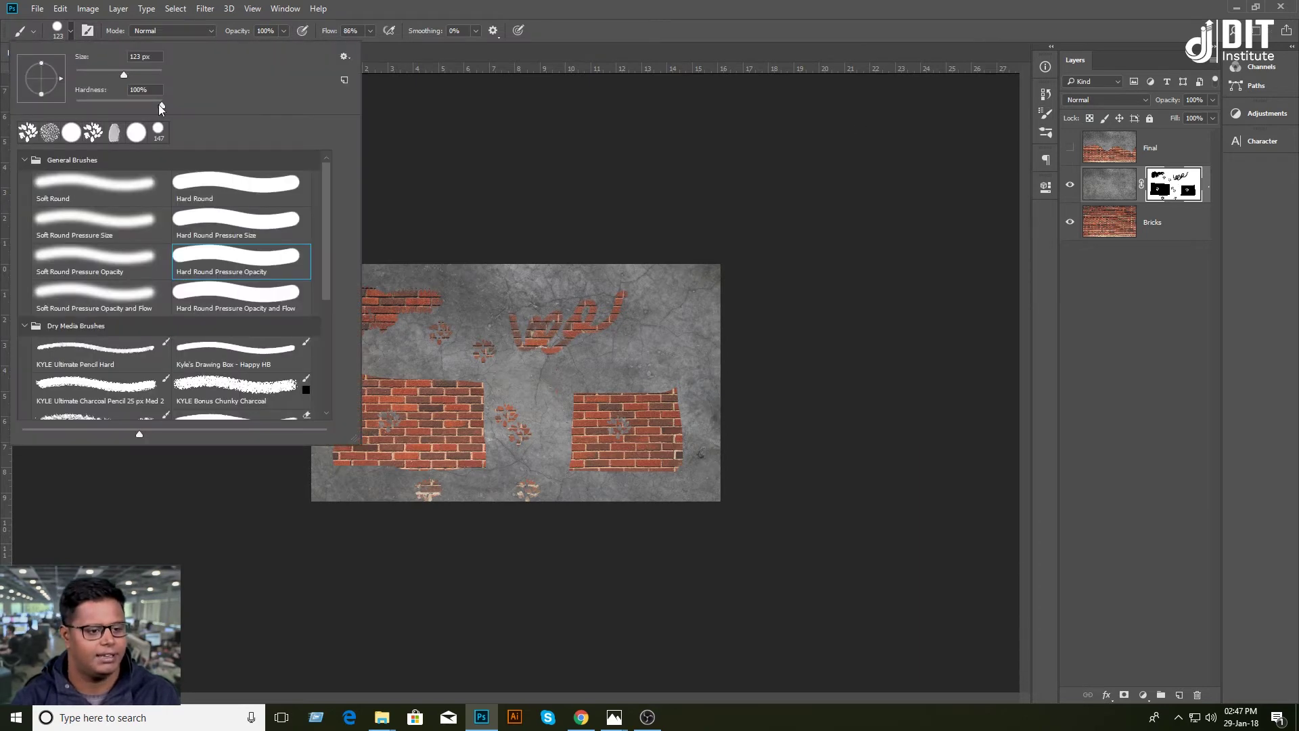
# Soften the brush to 0% hardness and paint a soft concrete smudge inside the right brick patch.
pyautogui.moveTo(159, 105); pyautogui.dragTo(42, 100)
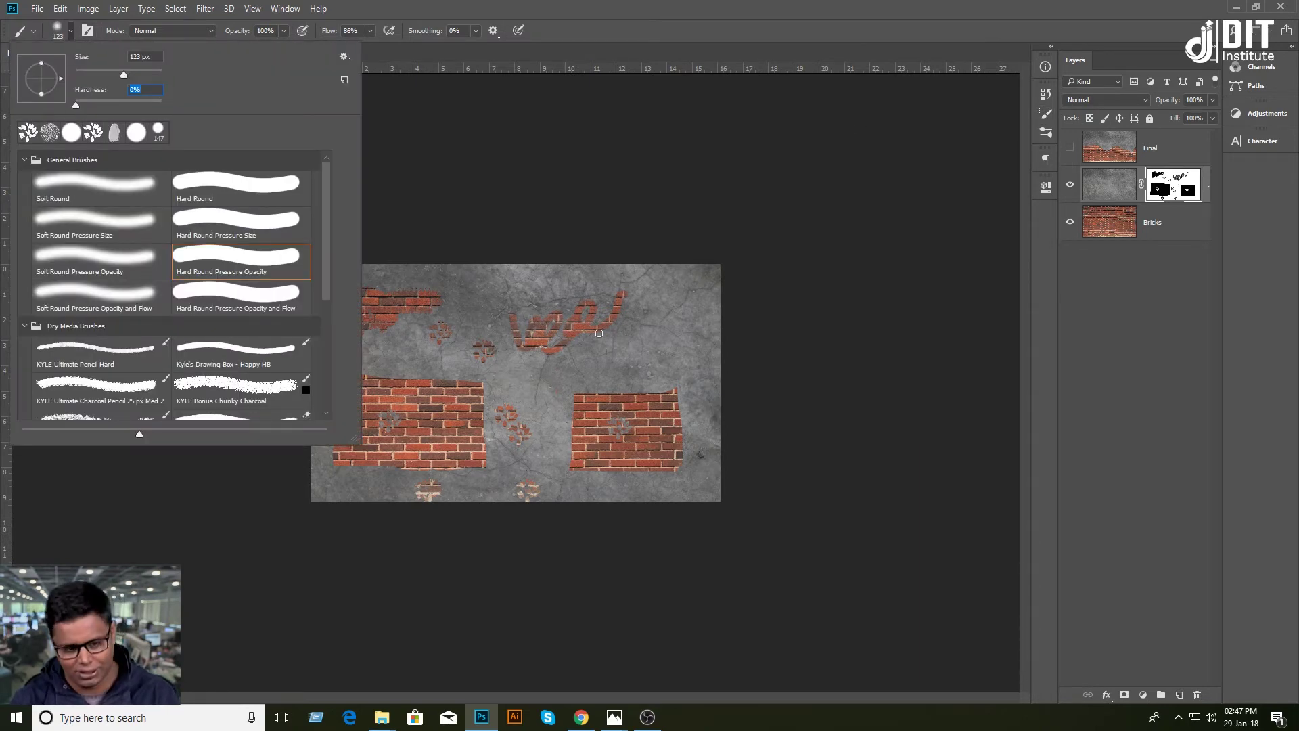
pyautogui.press('Return')
pyautogui.scroll(3, 767, 373)
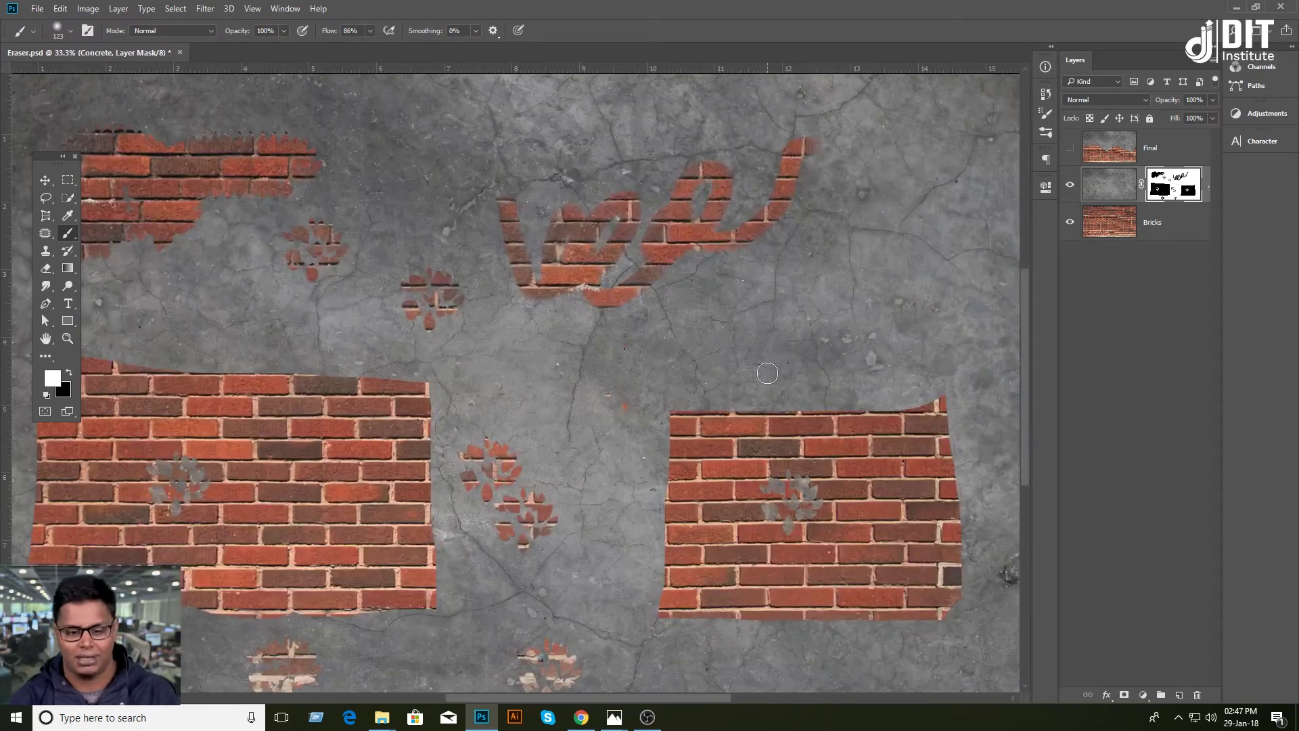
pyautogui.moveTo(789, 366); pyautogui.dragTo(438, 319)
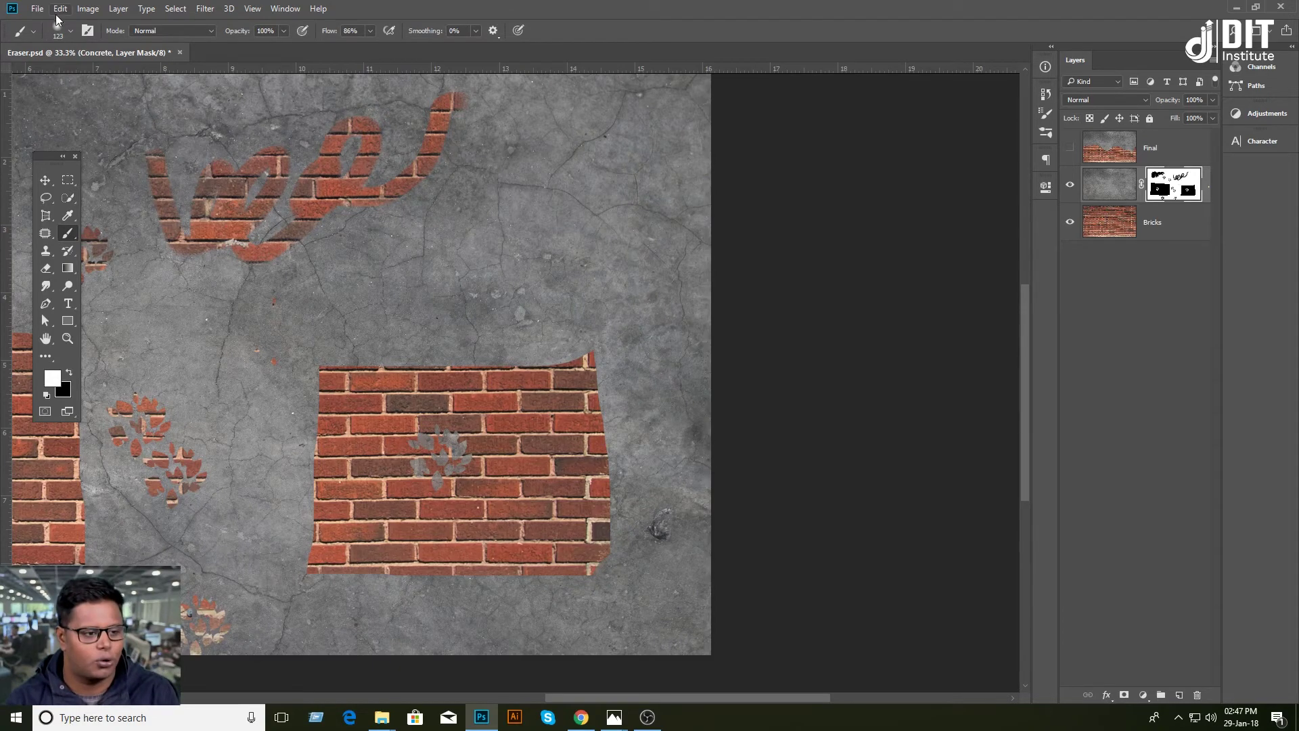
pyautogui.click(70, 32)
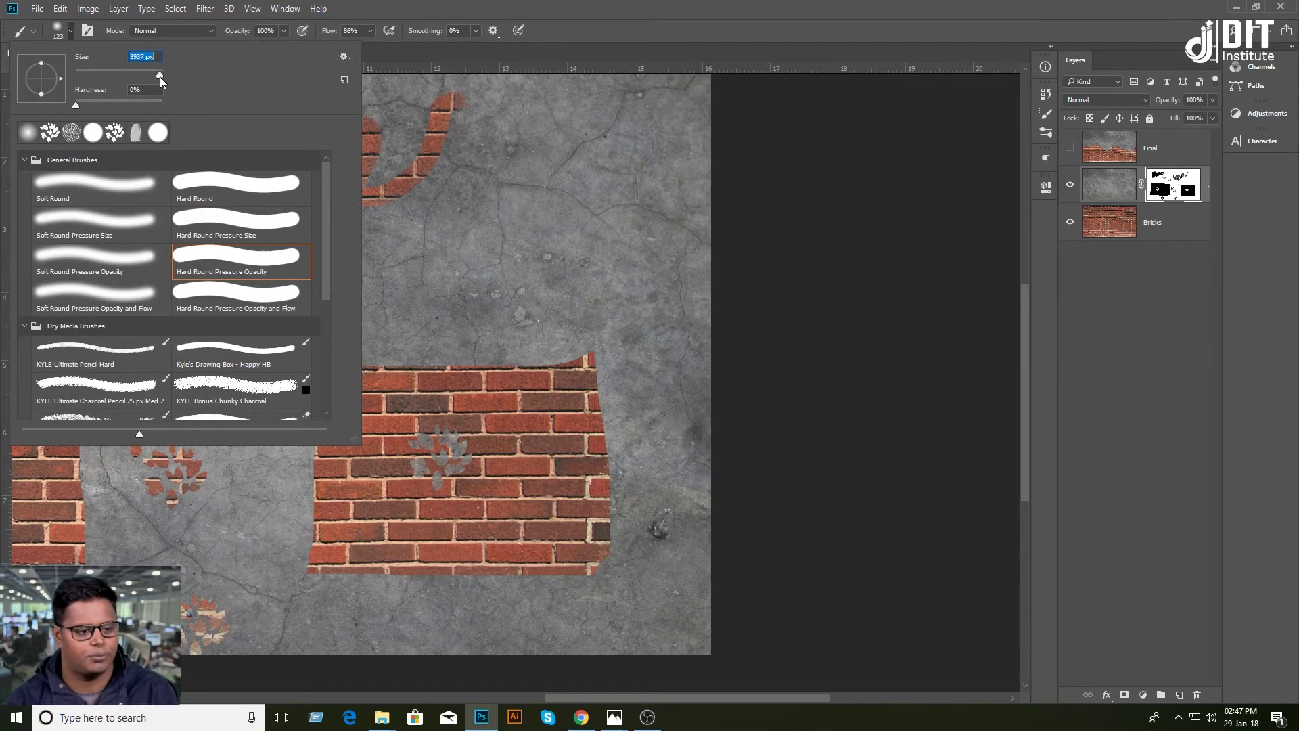
pyautogui.moveTo(160, 75); pyautogui.dragTo(159, 75)
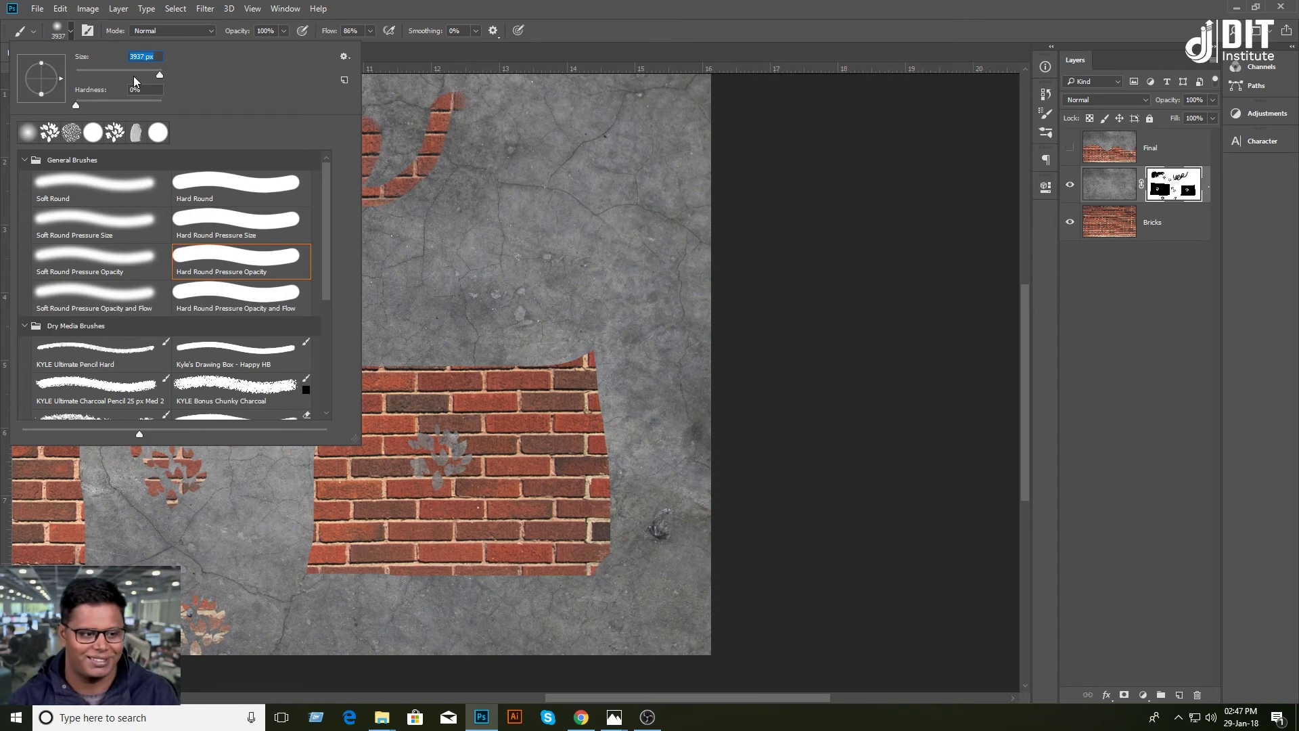
pyautogui.moveTo(542, 366); pyautogui.dragTo(541, 433)
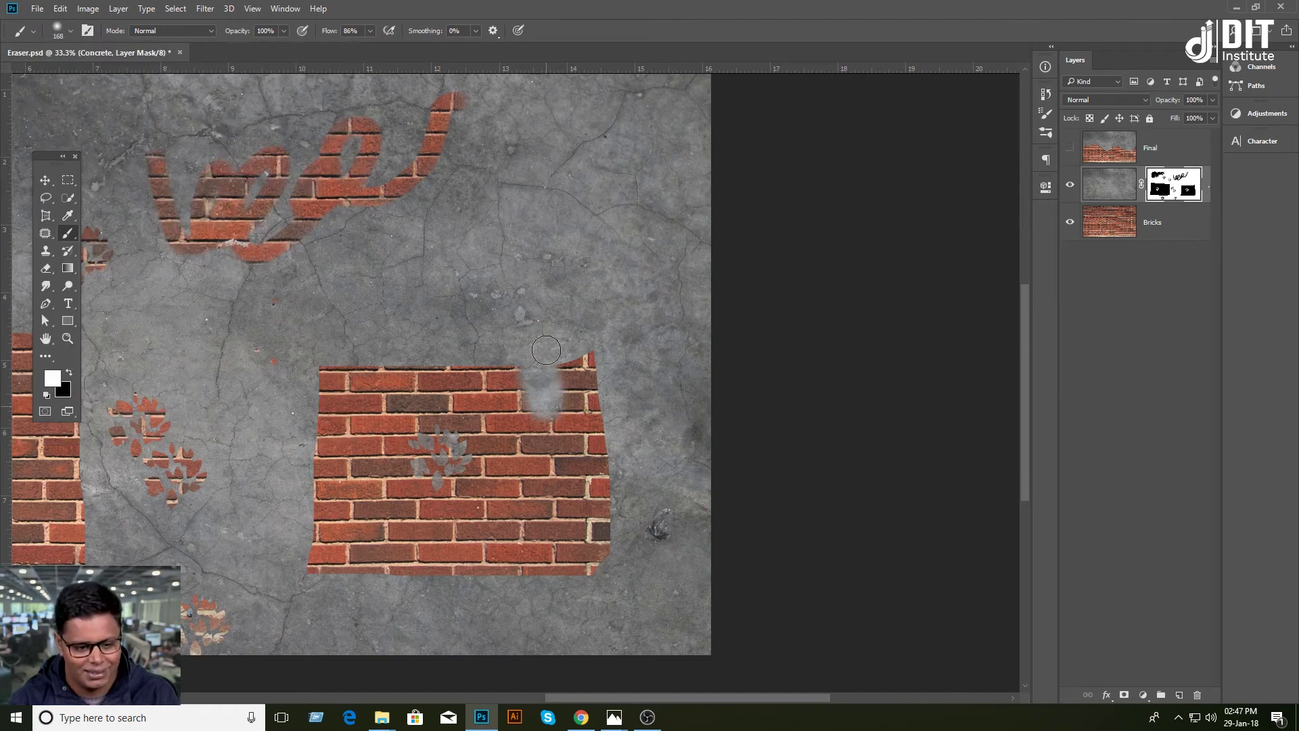
# Switch to black and reveal more bricks right of and along the bottom of the right patch.
pyautogui.press('x')
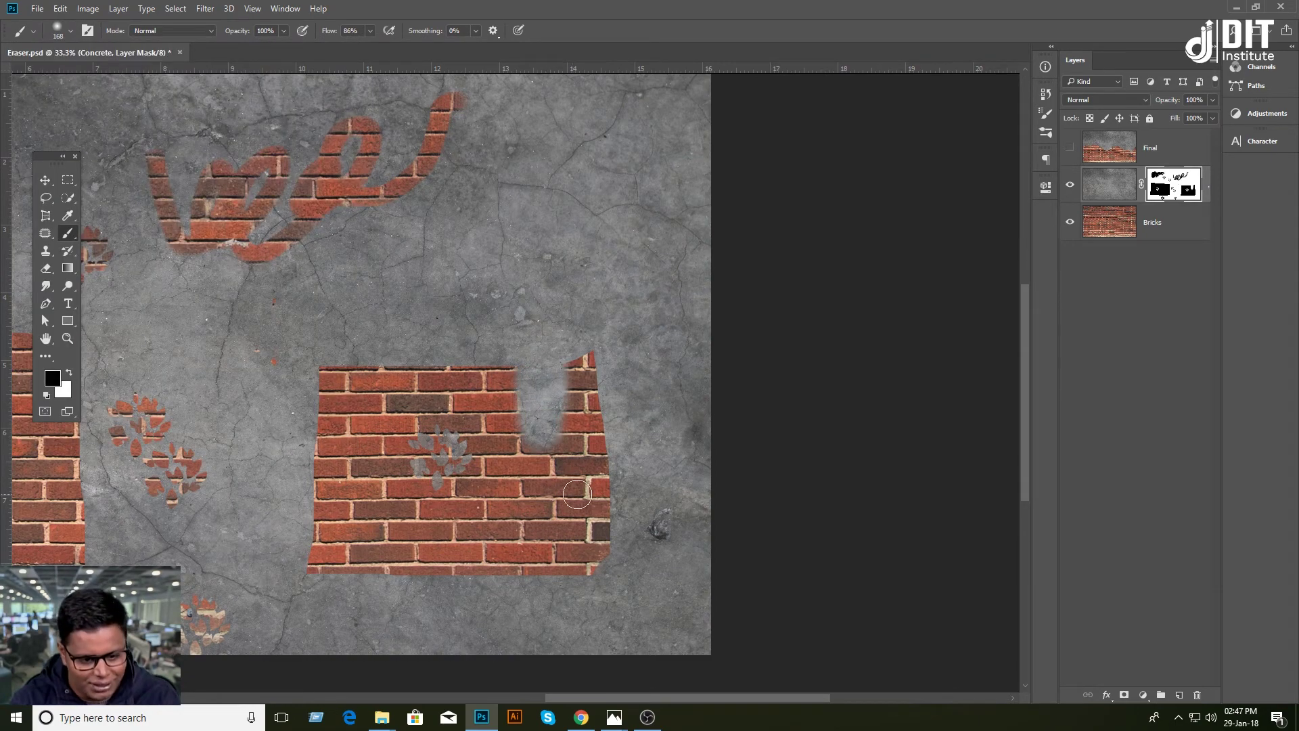
pyautogui.moveTo(602, 484); pyautogui.dragTo(628, 487)
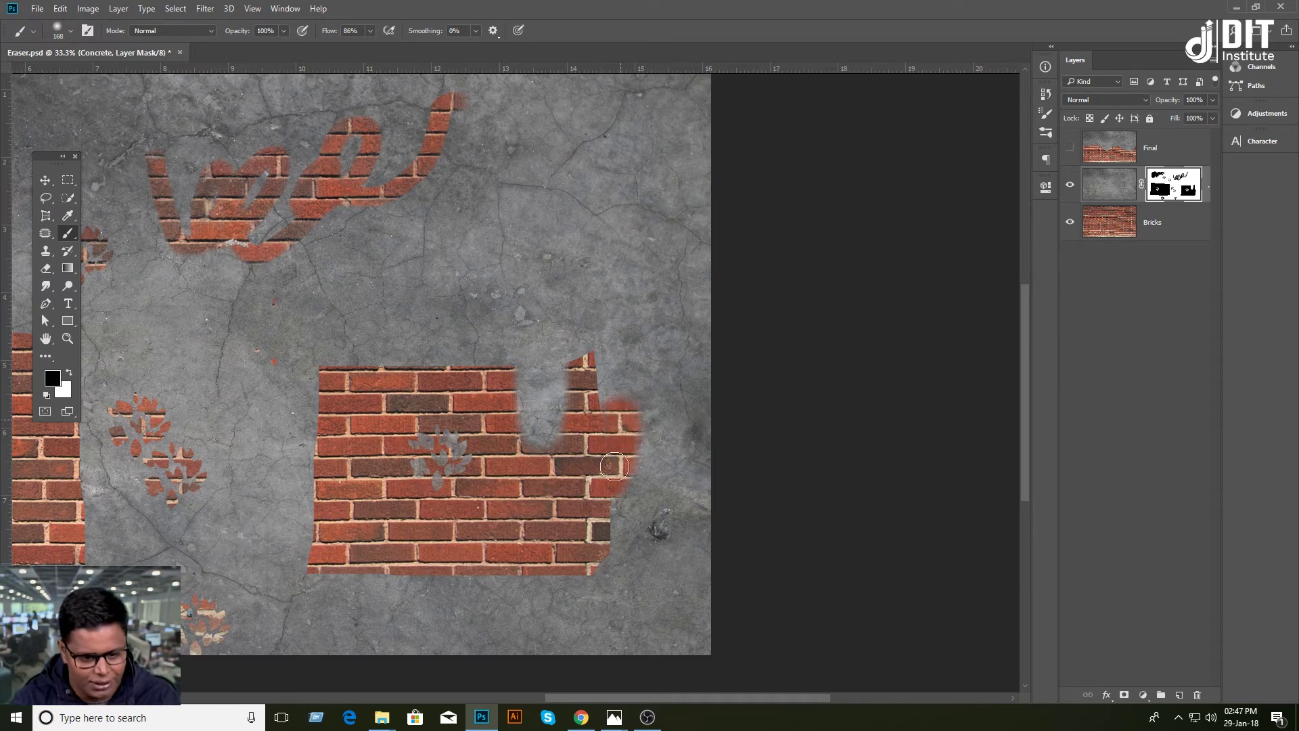
pyautogui.click(71, 31)
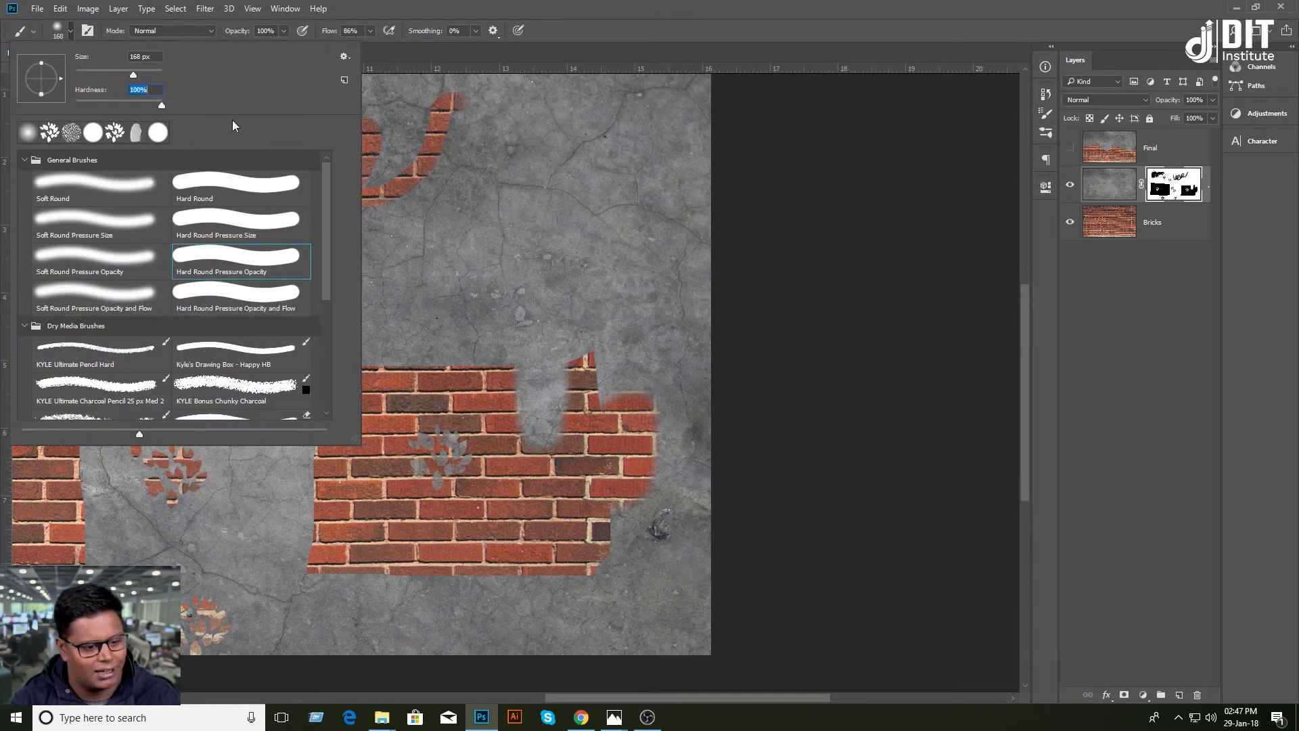
pyautogui.click(562, 585)
pyautogui.moveTo(576, 578); pyautogui.dragTo(519, 580)
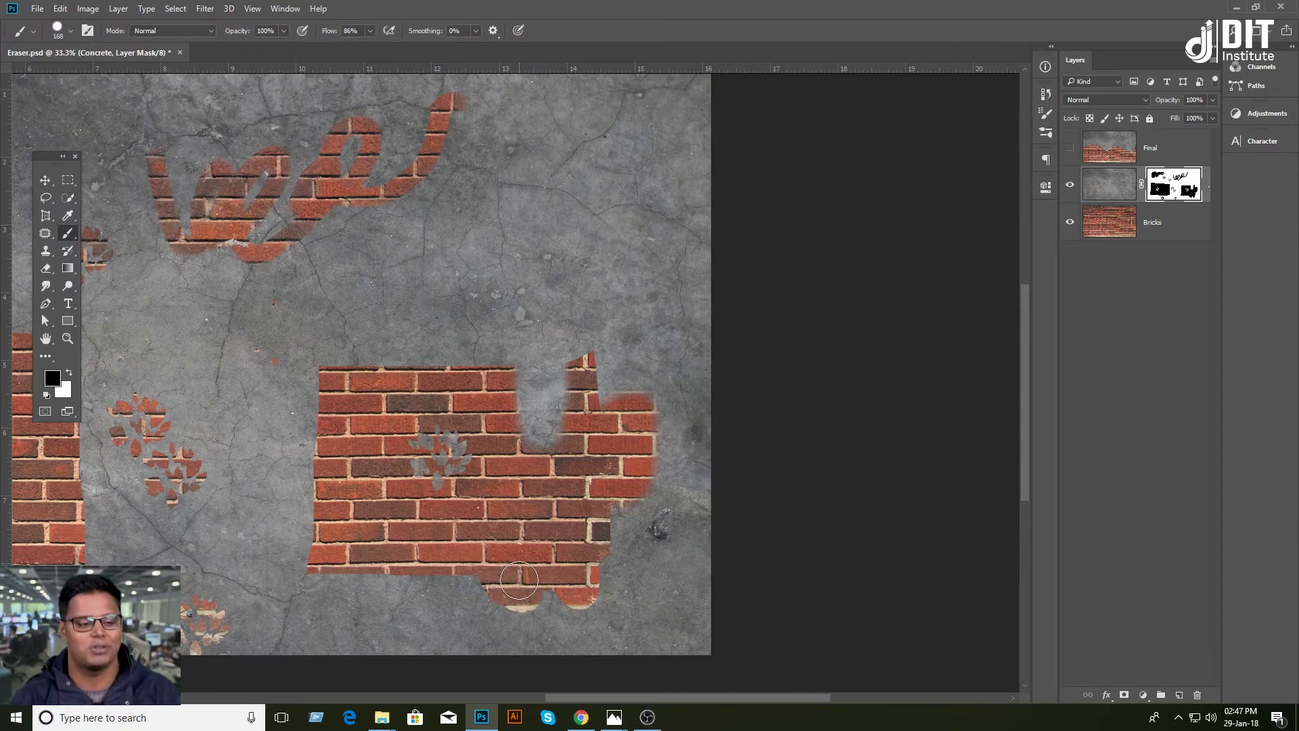
pyautogui.click(69, 31)
pyautogui.moveTo(163, 105); pyautogui.dragTo(68, 104)
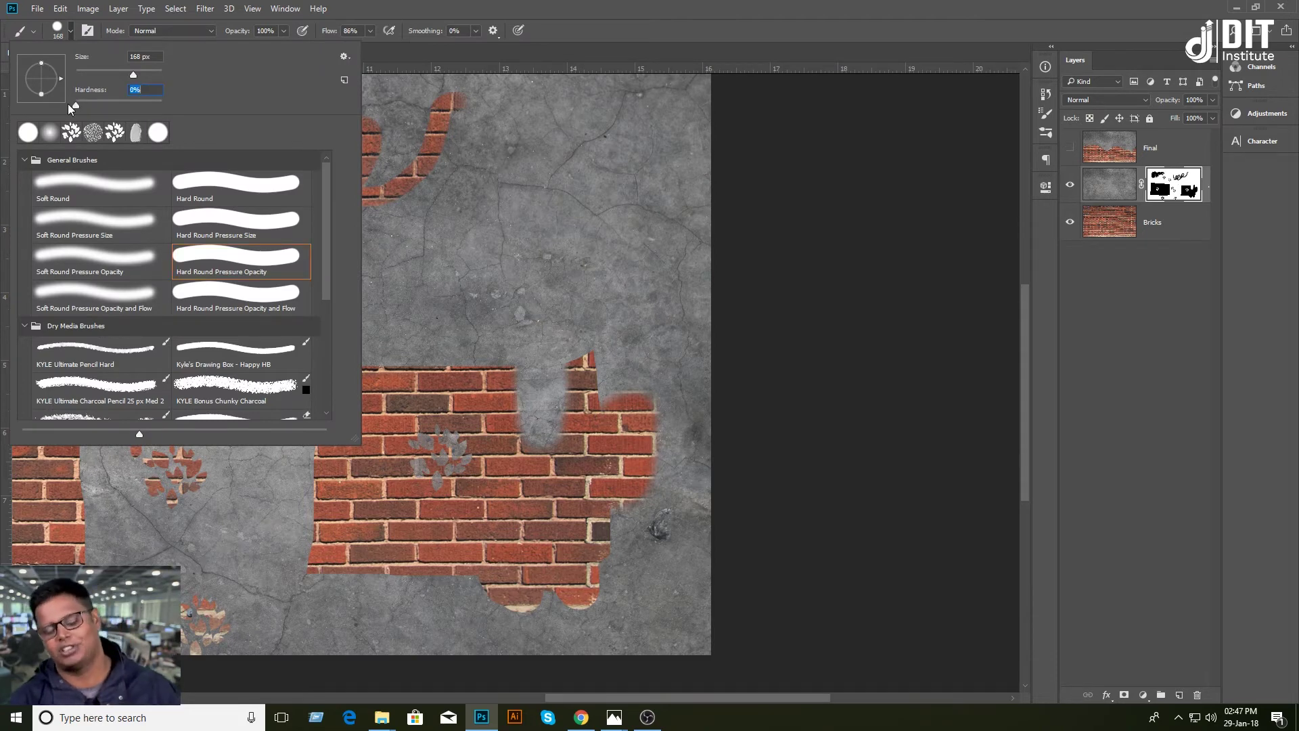
pyautogui.click(783, 186)
pyautogui.hotkey('ctrl', '-')
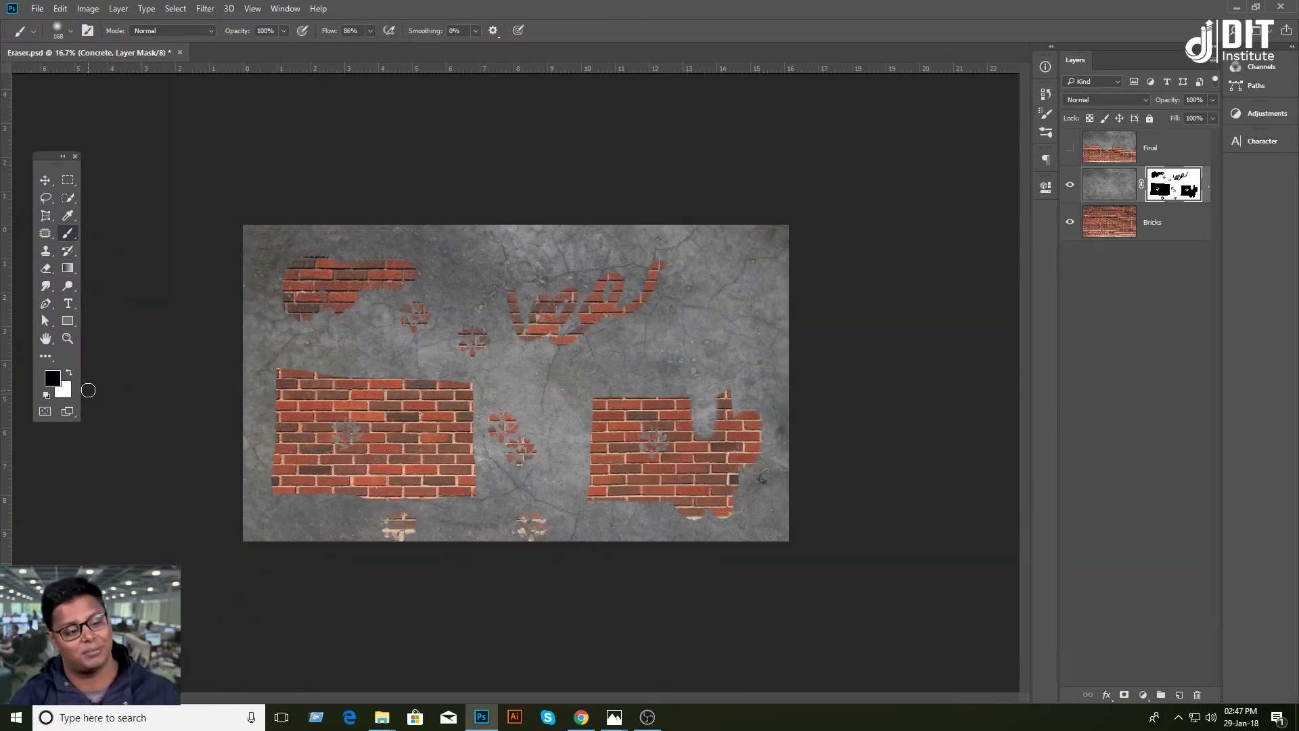
# Paint white with a roughly 1000 px brush over every brick patch on the Concrete mask.
pyautogui.press('x')
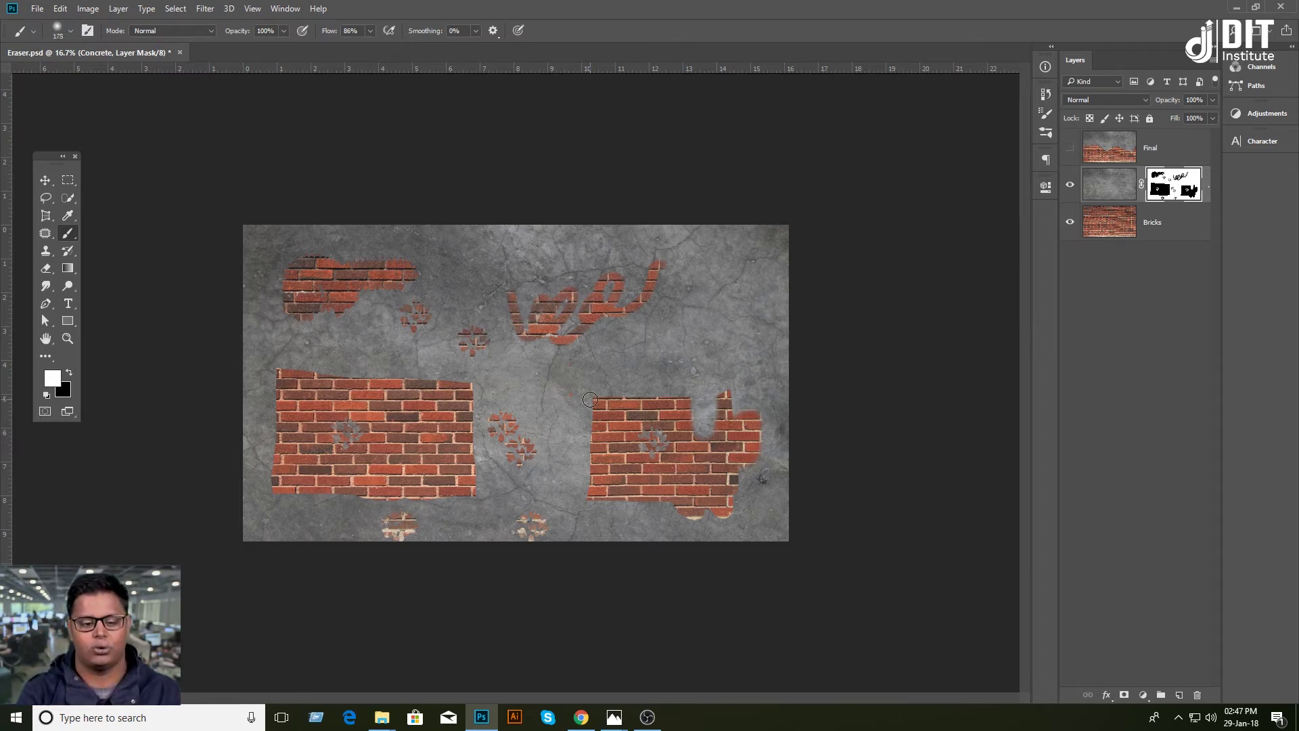
pyautogui.press(']')
pyautogui.press(']')
pyautogui.press(']')
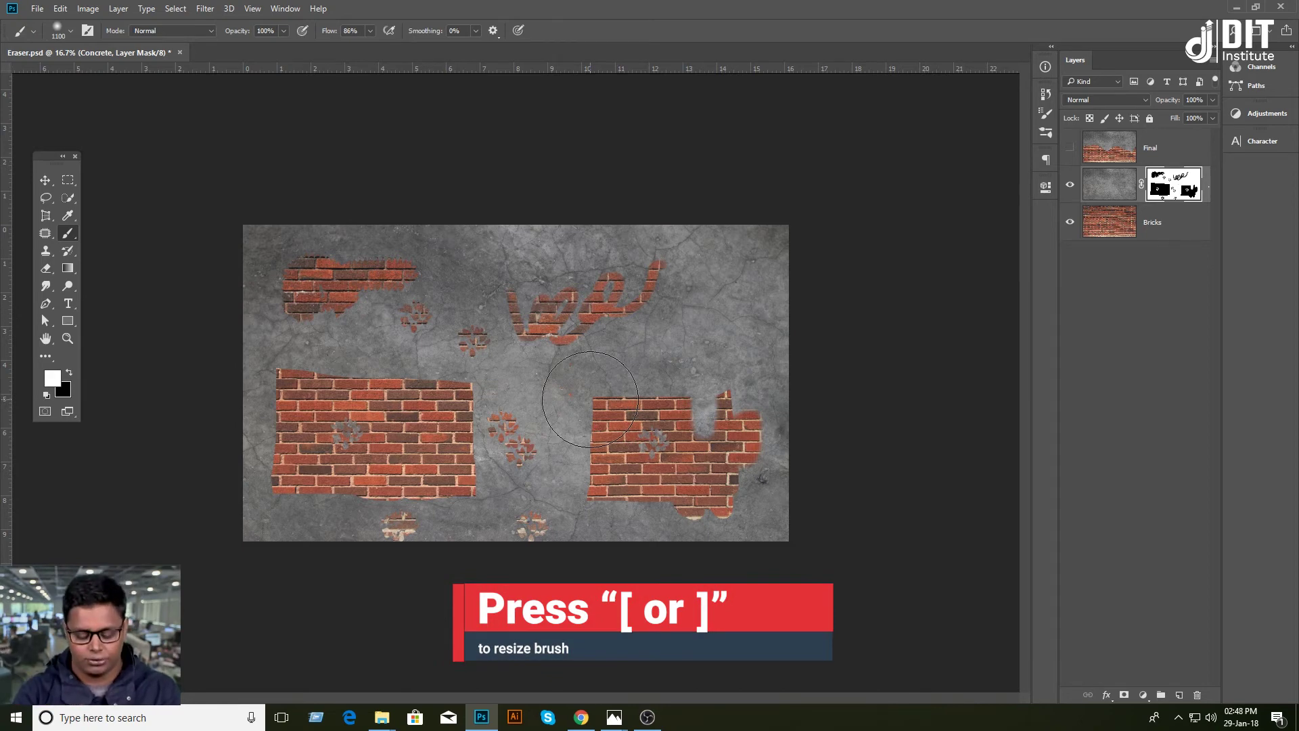
pyautogui.press(']')
pyautogui.press(']')
pyautogui.press(']')
pyautogui.press(']')
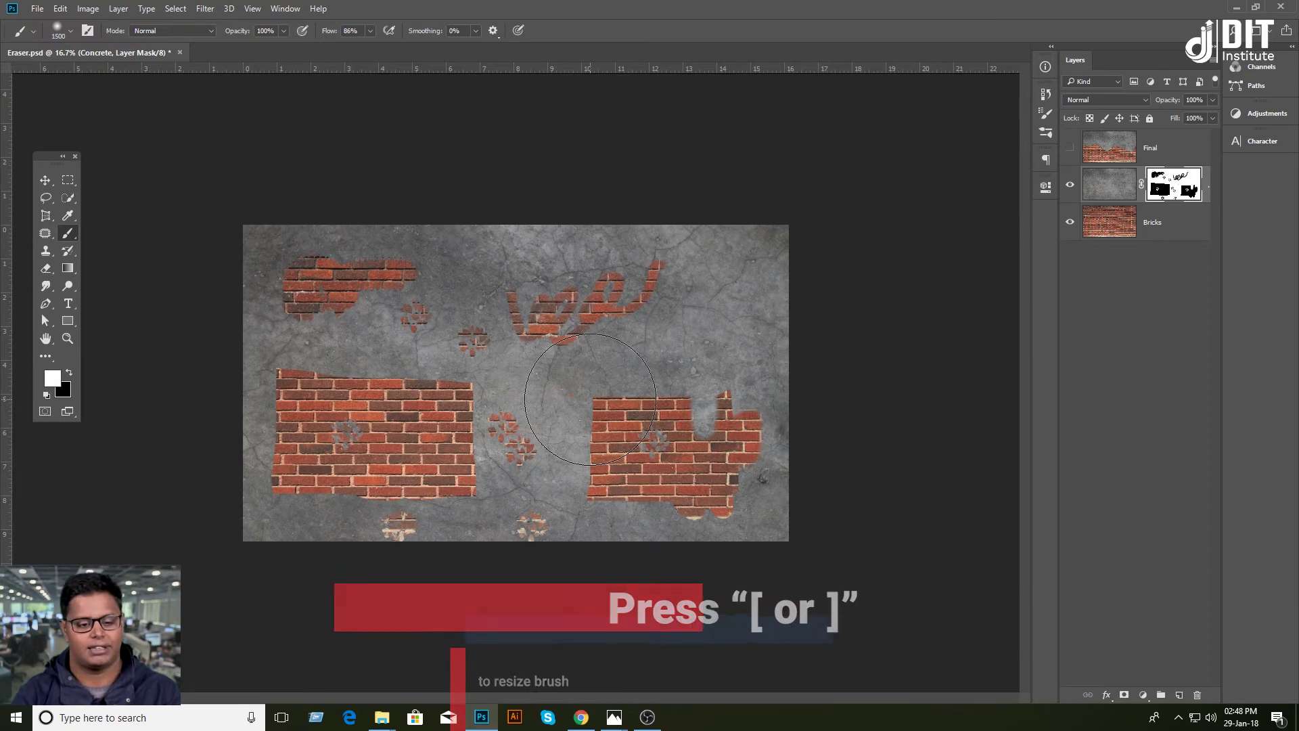
pyautogui.press('[')
pyautogui.press('[')
pyautogui.press('[')
pyautogui.press('[')
pyautogui.press('[')
pyautogui.press('[')
pyautogui.press('[')
pyautogui.moveTo(590, 399)
pyautogui.mouseDown()
pyautogui.moveTo(764, 446)
pyautogui.moveTo(406, 420)
pyautogui.mouseUp()
pyautogui.moveTo(517, 453); pyautogui.dragTo(299, 435)
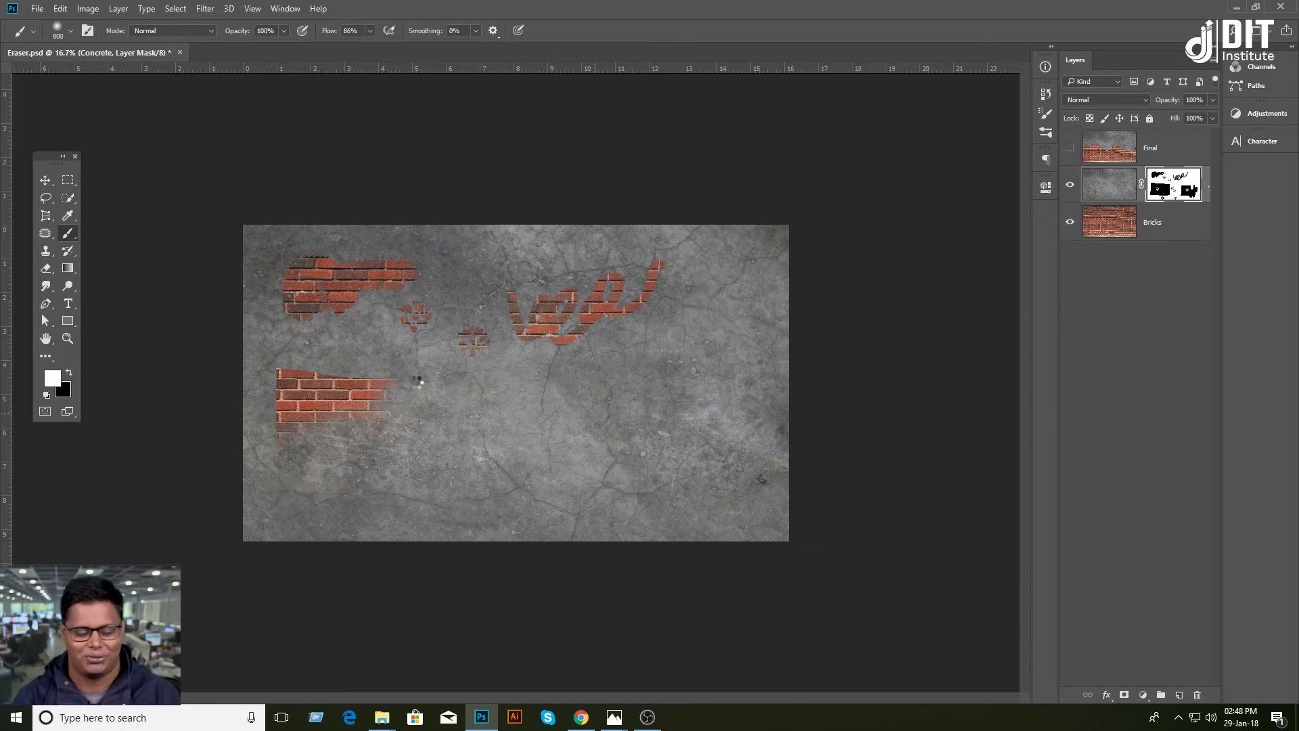
pyautogui.moveTo(411, 393)
pyautogui.mouseDown()
pyautogui.moveTo(333, 376)
pyautogui.moveTo(377, 372)
pyautogui.moveTo(365, 338)
pyautogui.moveTo(299, 280)
pyautogui.moveTo(412, 298)
pyautogui.moveTo(624, 268)
pyautogui.moveTo(551, 298)
pyautogui.mouseUp()
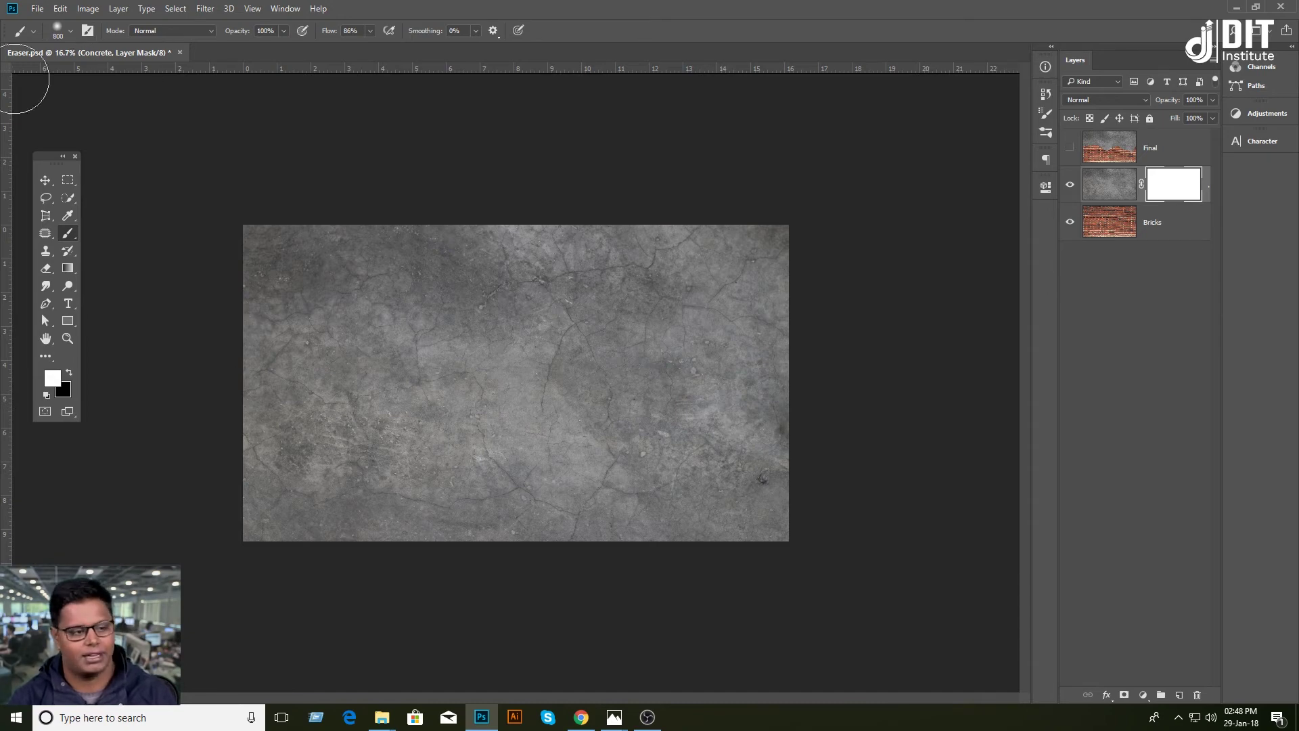
# Set the brush to the scattered 284 preset at 435 px in Brush Settings.
pyautogui.click(71, 31)
pyautogui.click(1047, 95)
pyautogui.click(1048, 94)
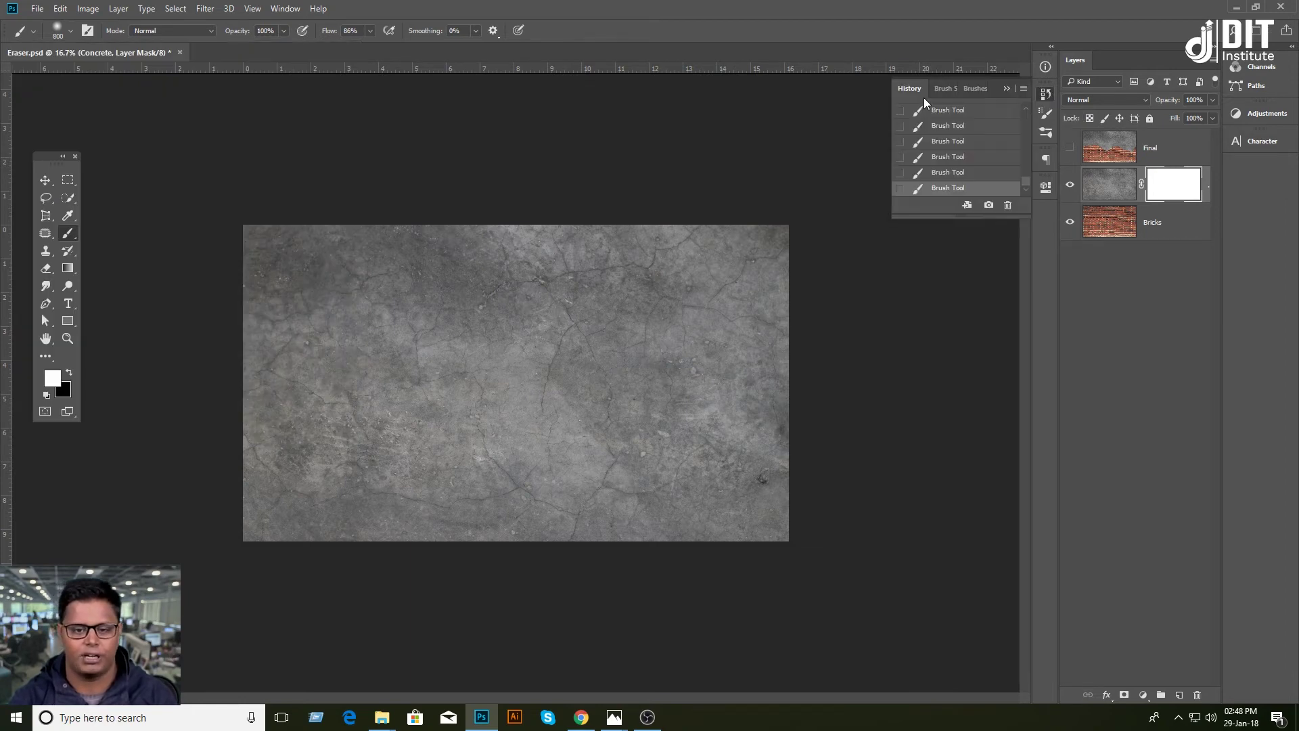
pyautogui.click(941, 88)
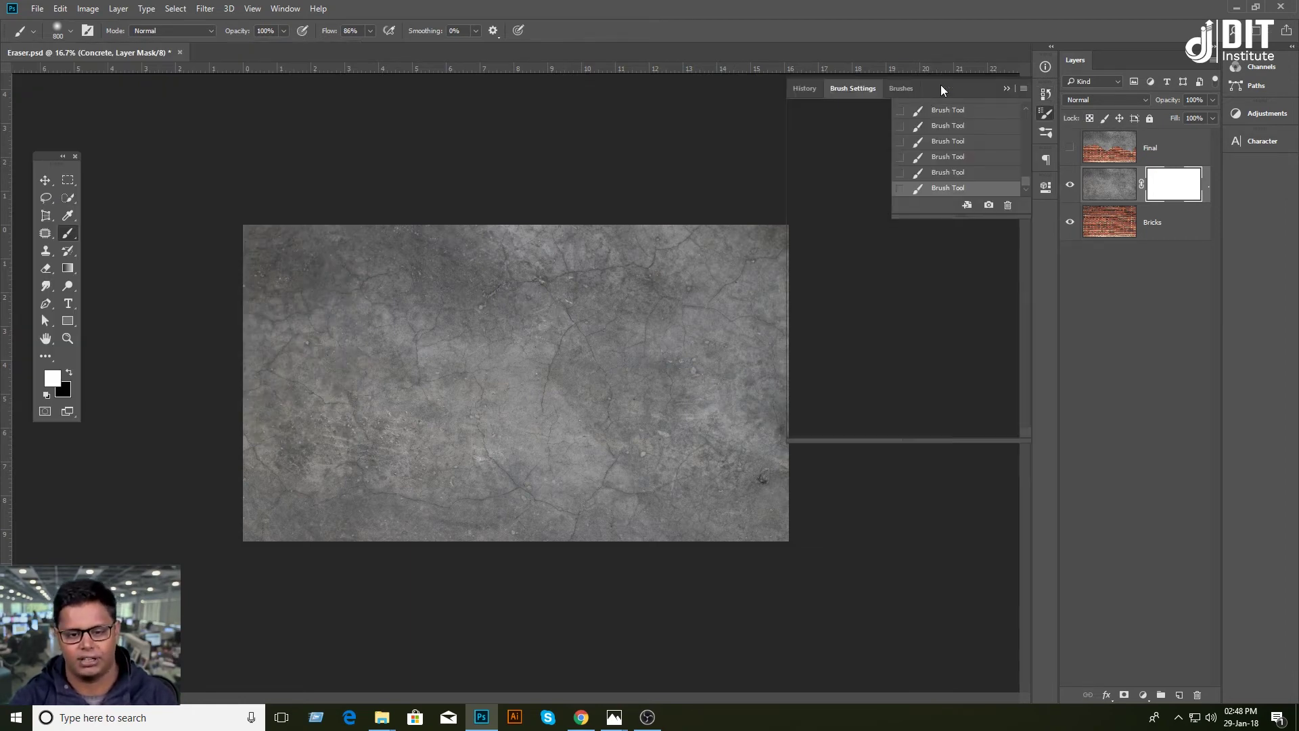
pyautogui.click(919, 136)
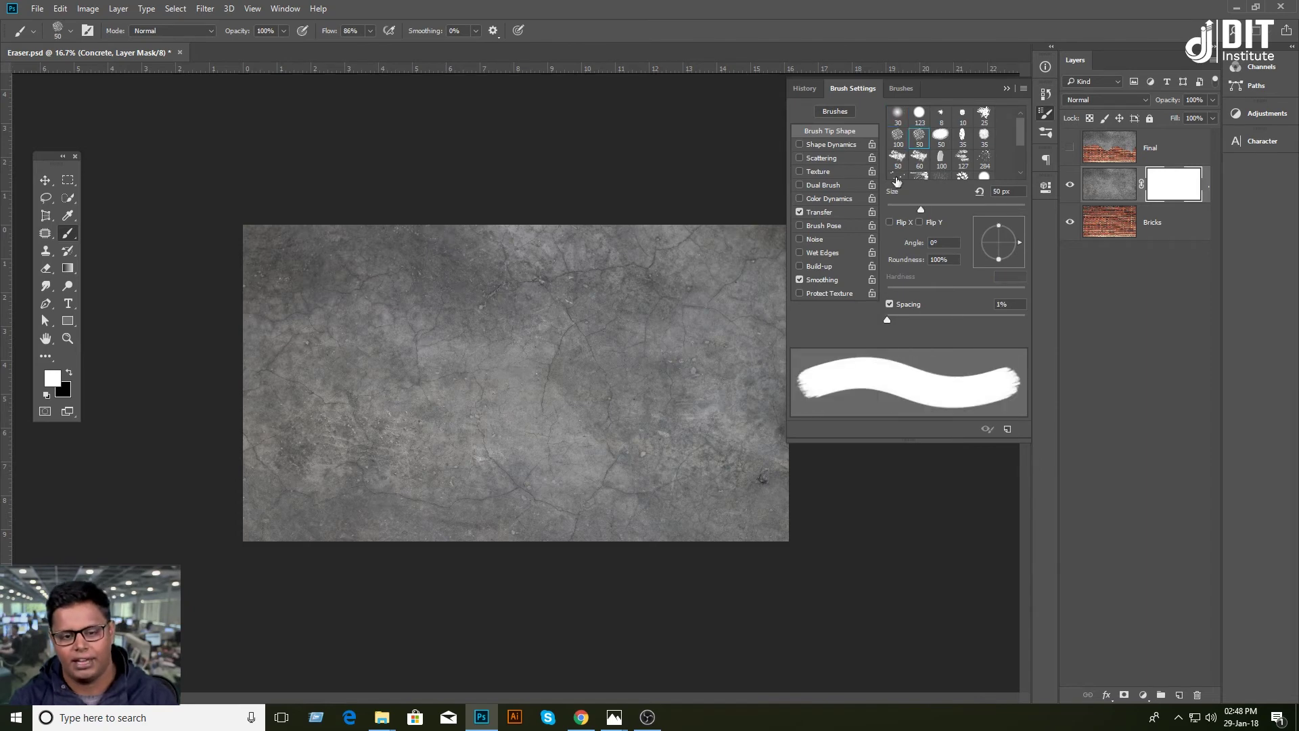
pyautogui.click(942, 207)
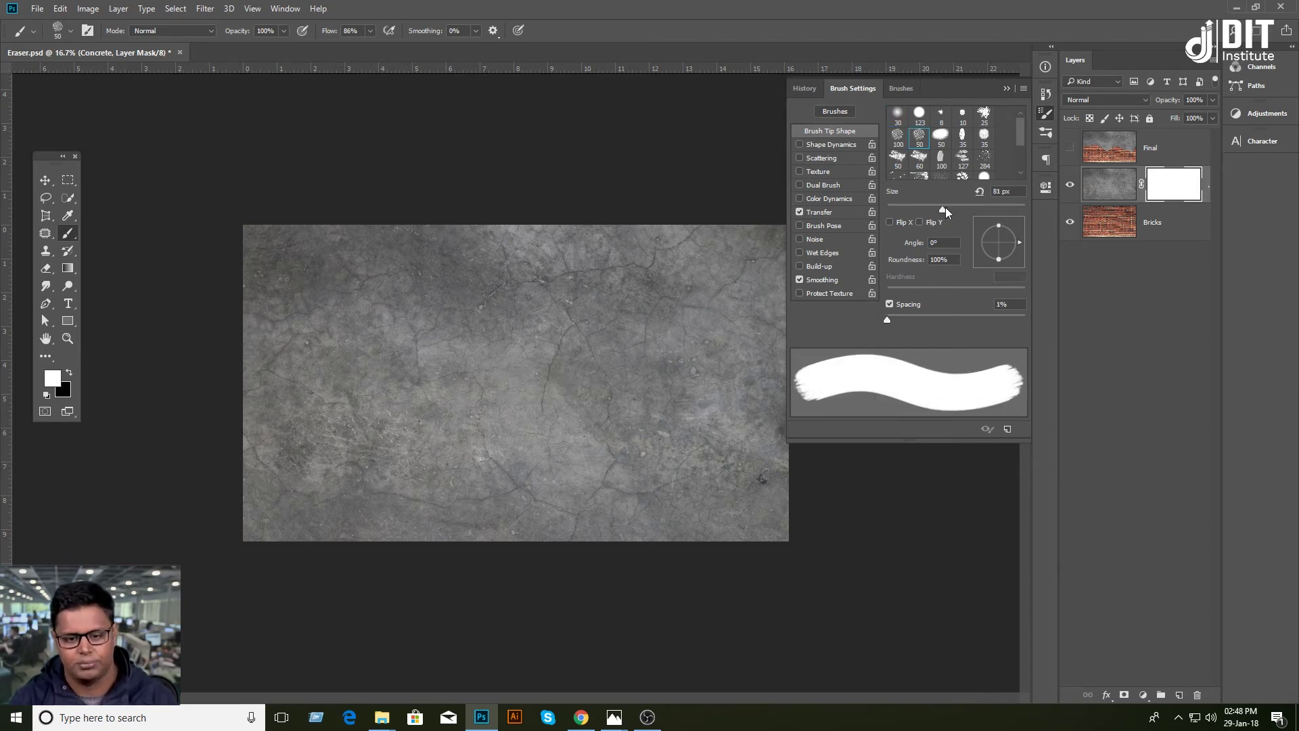
pyautogui.click(985, 161)
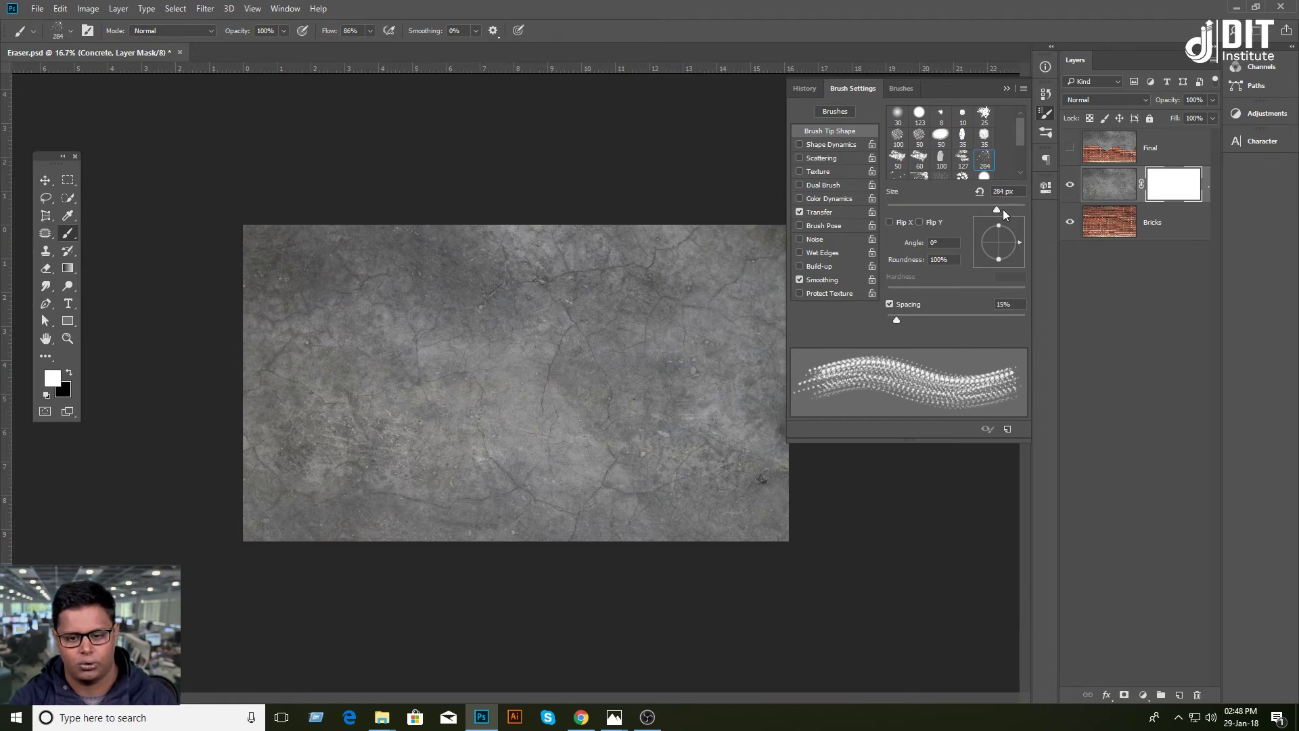
# Paint a ragged black scatter band across the lower half, then display the mask alone.
pyautogui.click(69, 373)
pyautogui.moveTo(291, 379); pyautogui.dragTo(369, 335)
pyautogui.moveTo(479, 345); pyautogui.dragTo(523, 448)
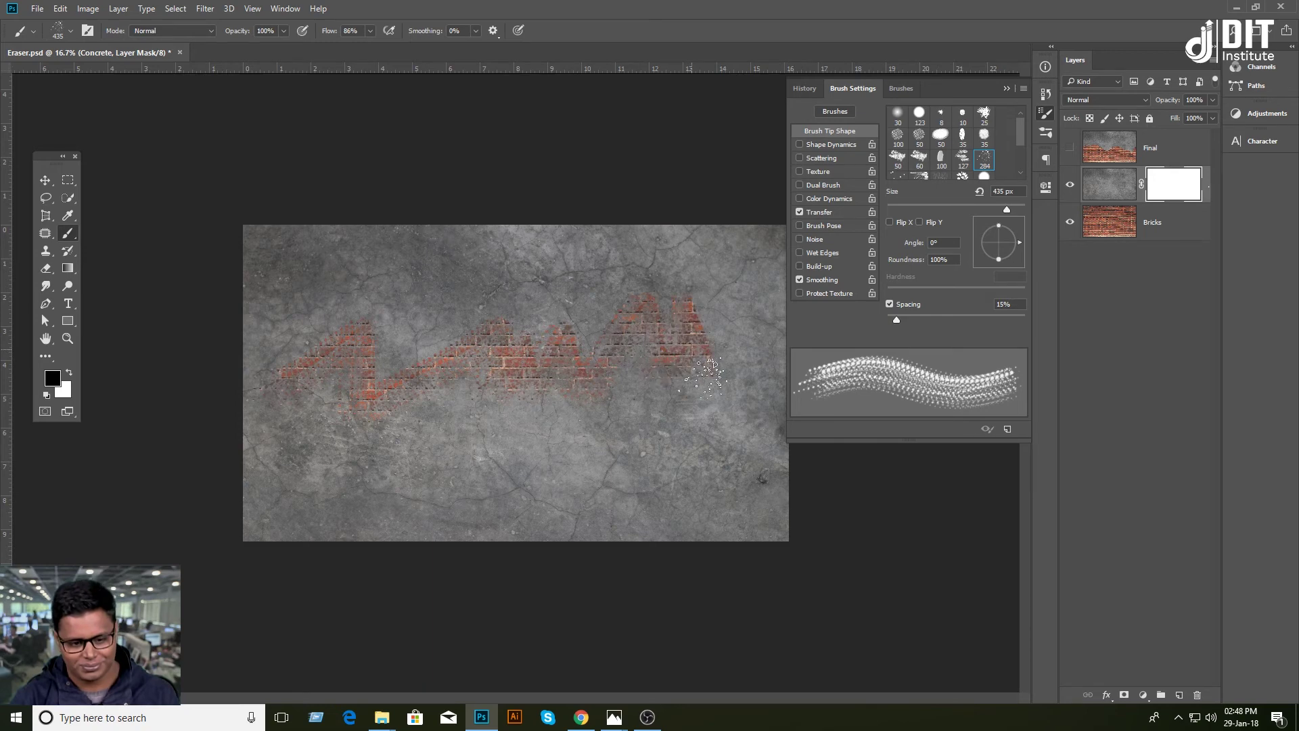
pyautogui.moveTo(523, 448)
pyautogui.mouseDown()
pyautogui.moveTo(281, 425)
pyautogui.moveTo(470, 496)
pyautogui.moveTo(426, 410)
pyautogui.moveTo(710, 426)
pyautogui.mouseUp()
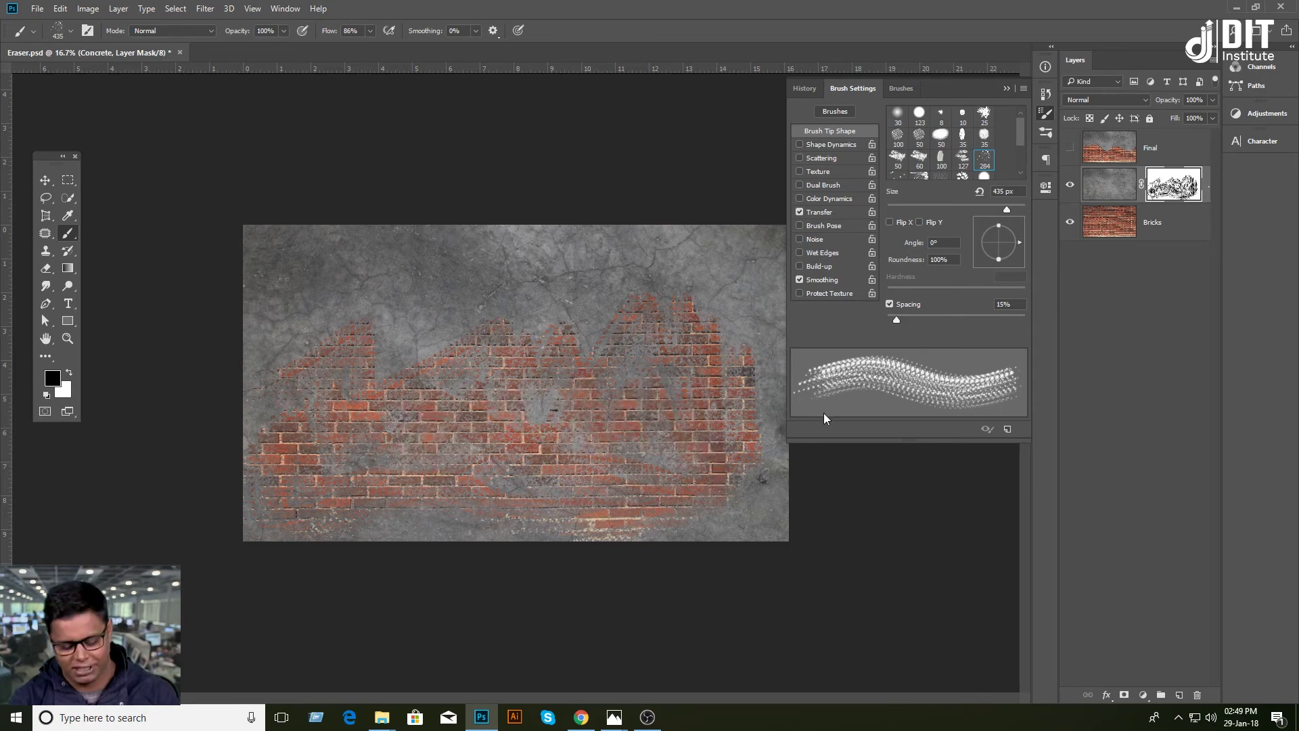
pyautogui.hotkey('ctrl', '+')
pyautogui.hotkey('ctrl', '+')
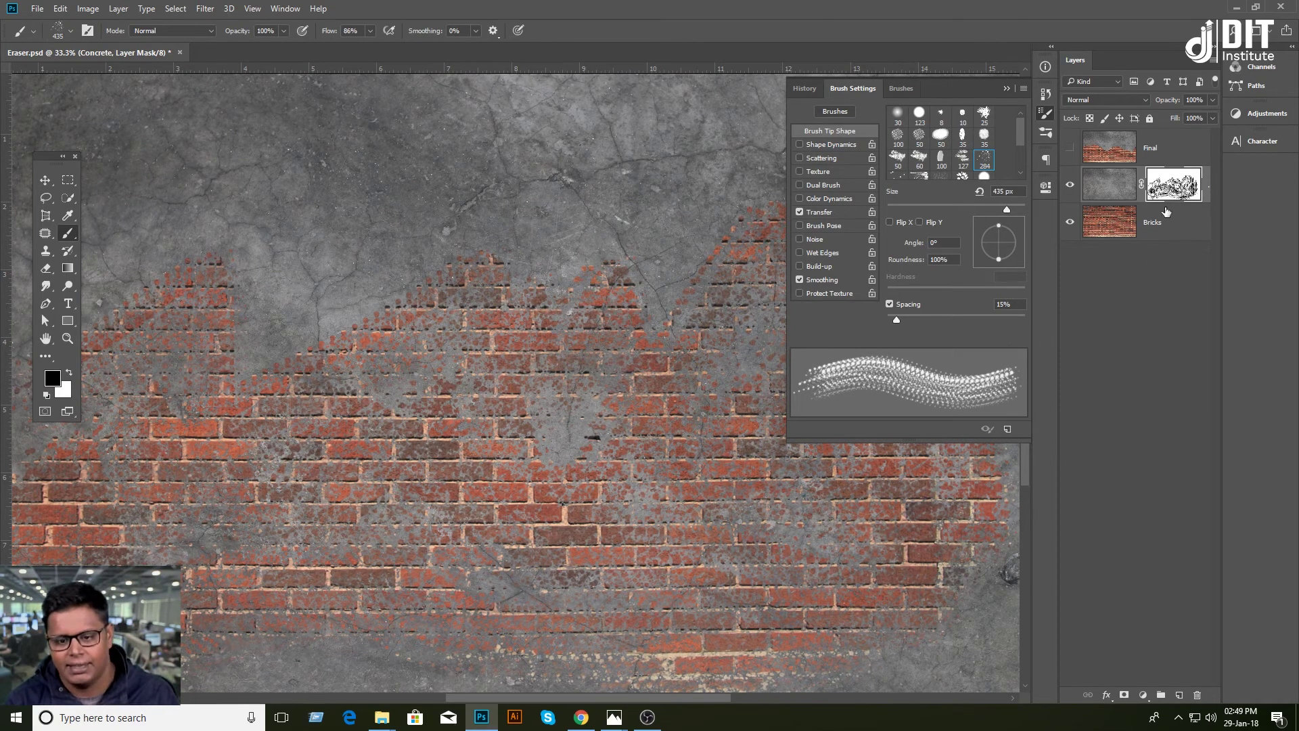
pyautogui.keyDown('alt'); pyautogui.click(1174, 184); pyautogui.keyUp('alt')
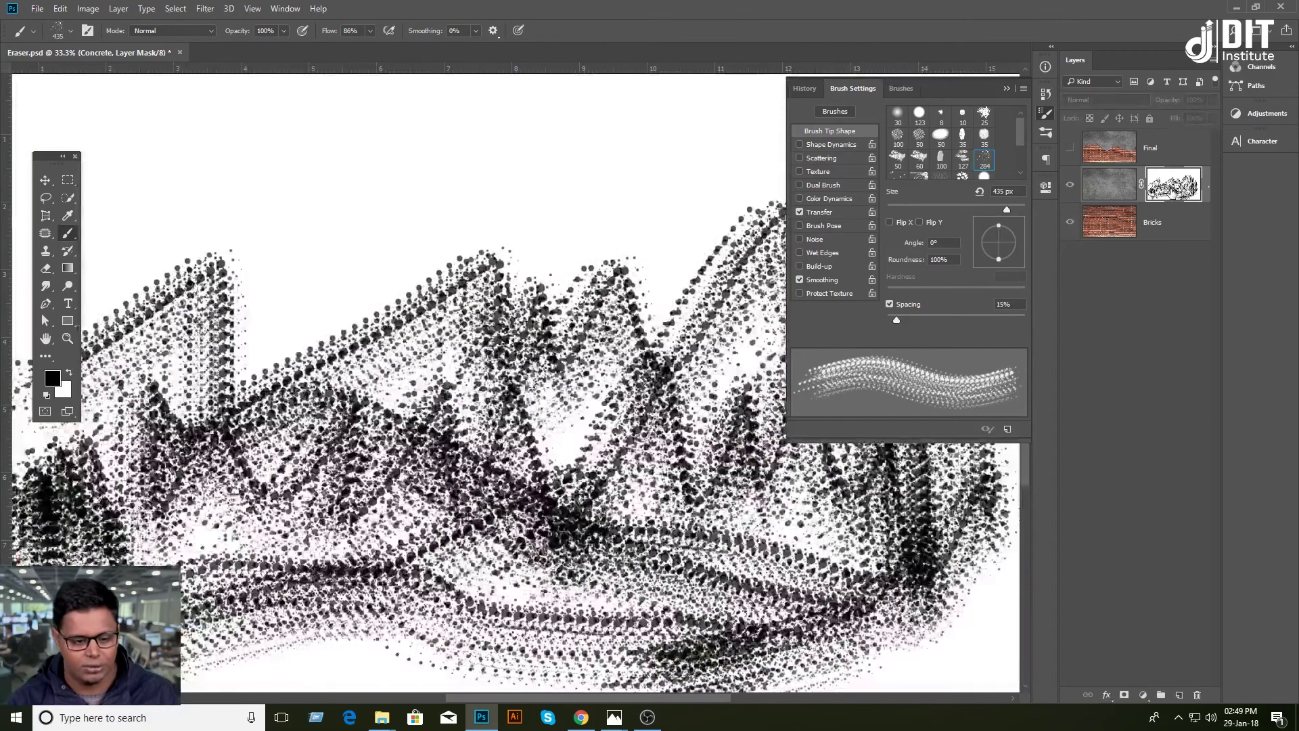
# Inspect the mask up close, return to the composite, and select the 123 px hard round tip.
pyautogui.hotkey('ctrl', '+')
pyautogui.hotkey('ctrl', '+')
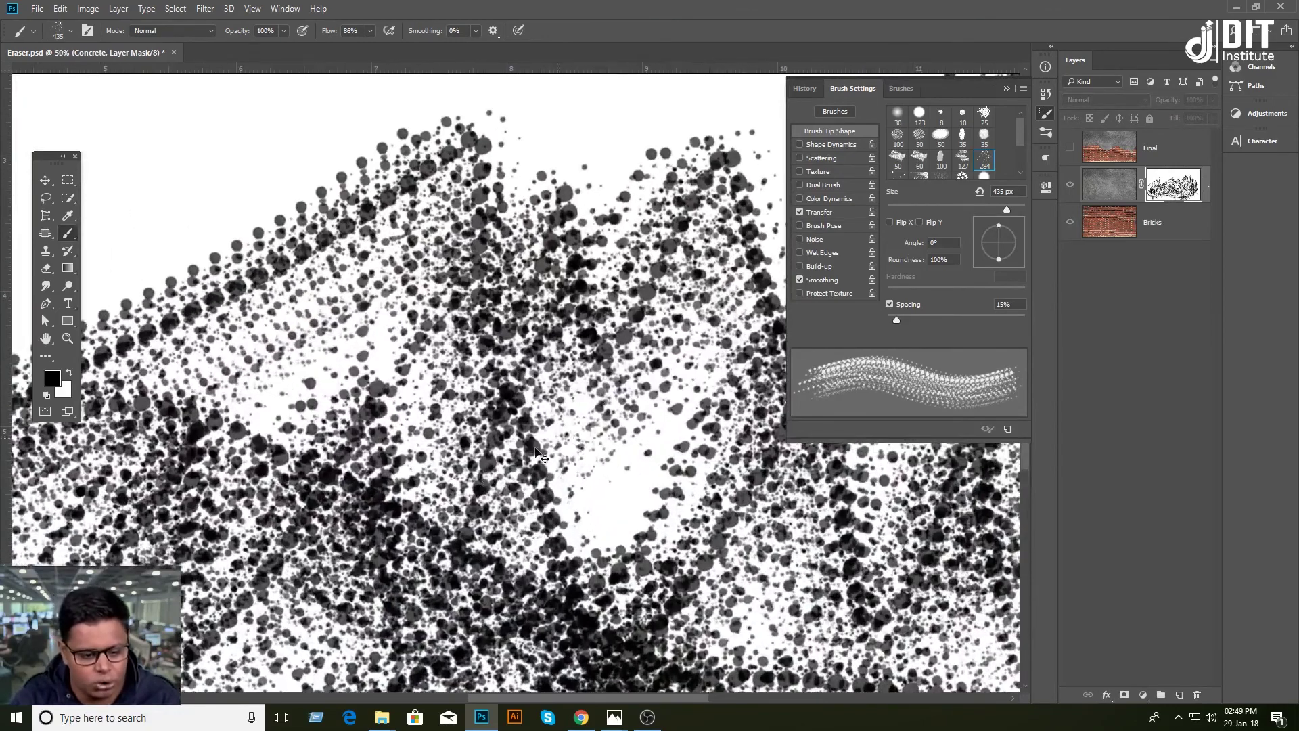
pyautogui.keyDown('alt'); pyautogui.click(1167, 194); pyautogui.keyUp('alt')
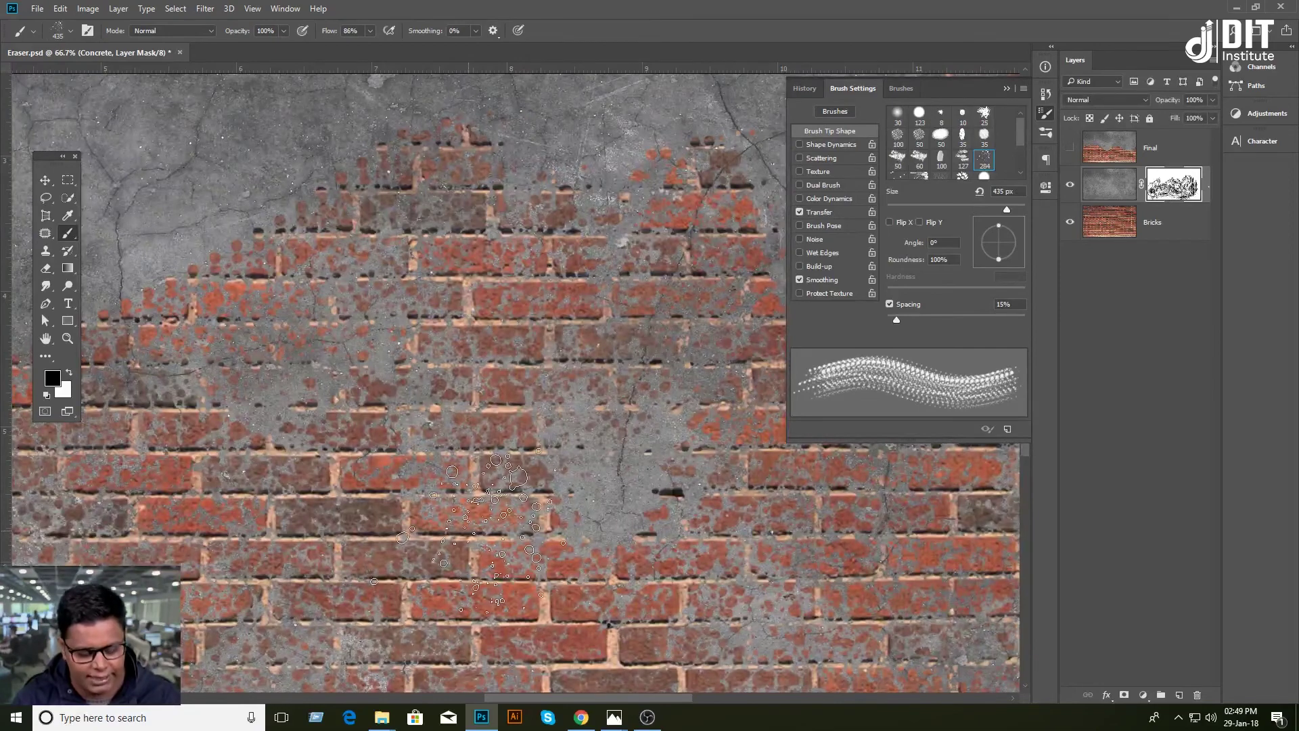
pyautogui.hotkey('ctrl', '+')
pyautogui.hotkey('ctrl', '+')
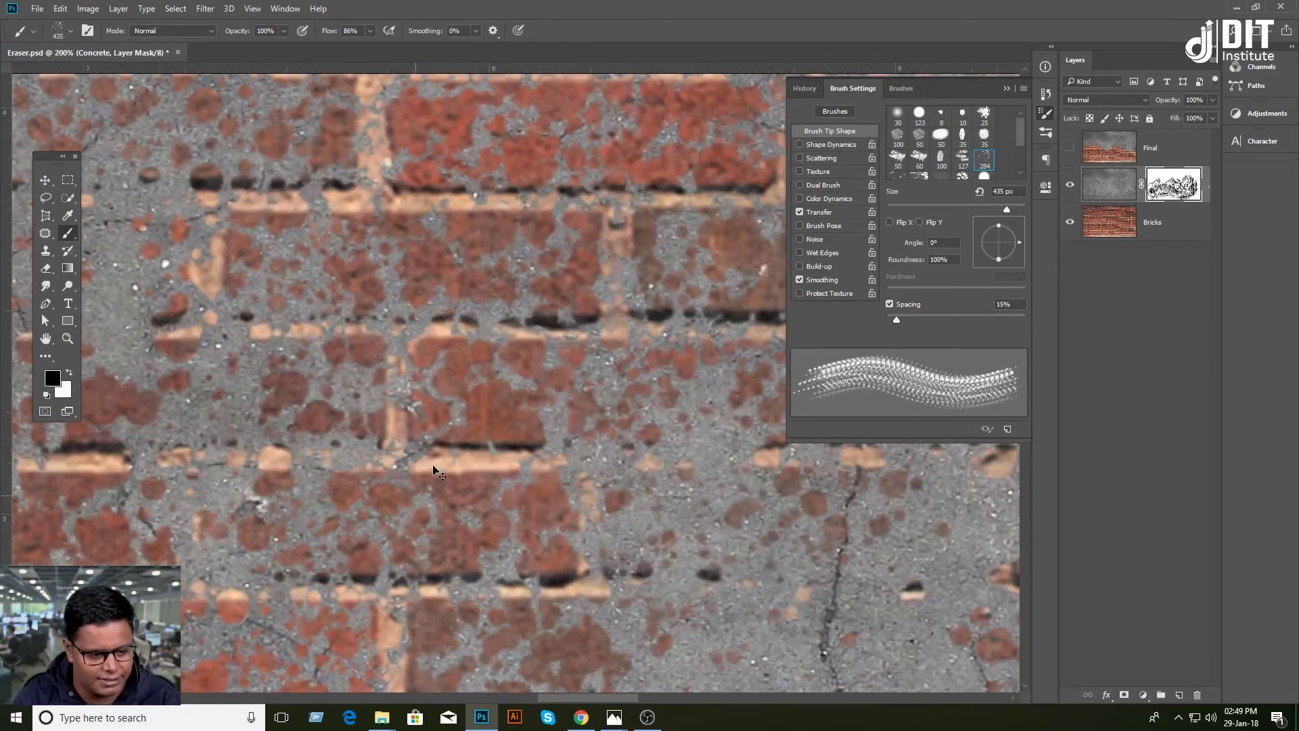
pyautogui.hotkey('ctrl', '-')
pyautogui.hotkey('ctrl', '-')
pyautogui.hotkey('ctrl', '-')
pyautogui.hotkey('ctrl', '-')
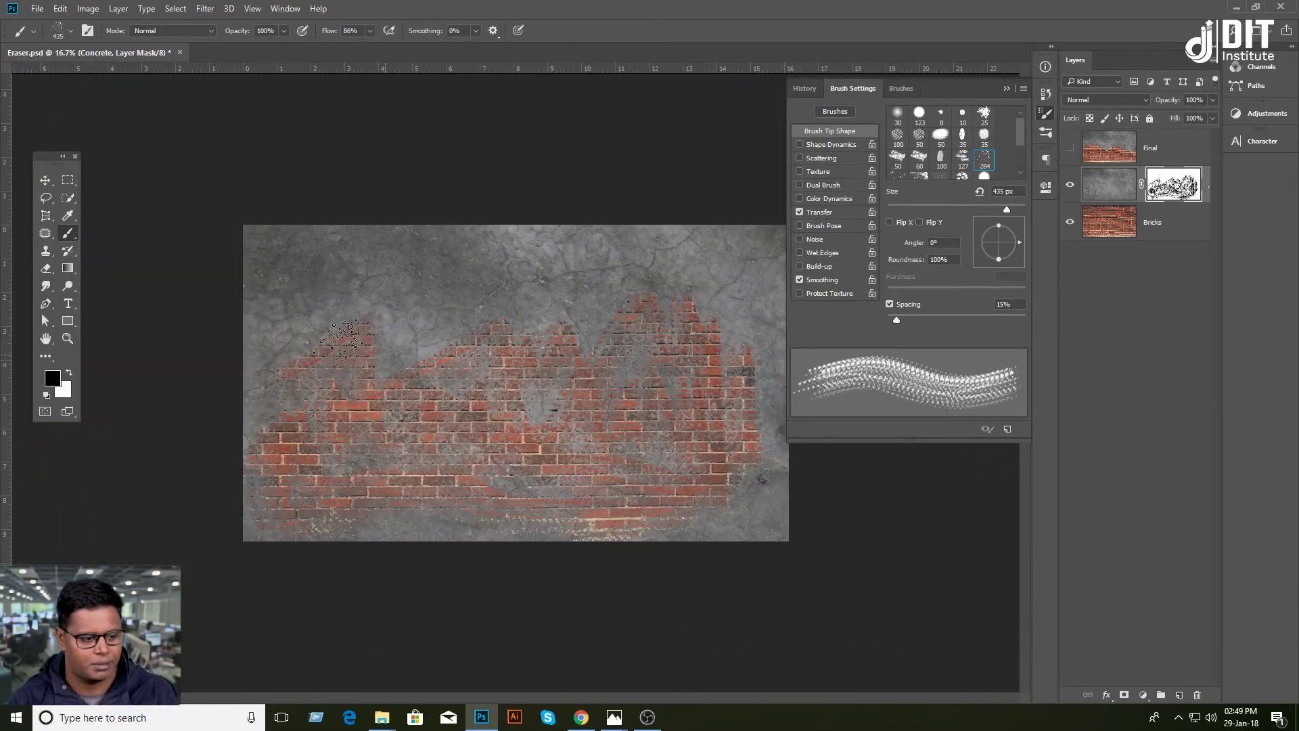
pyautogui.click(919, 113)
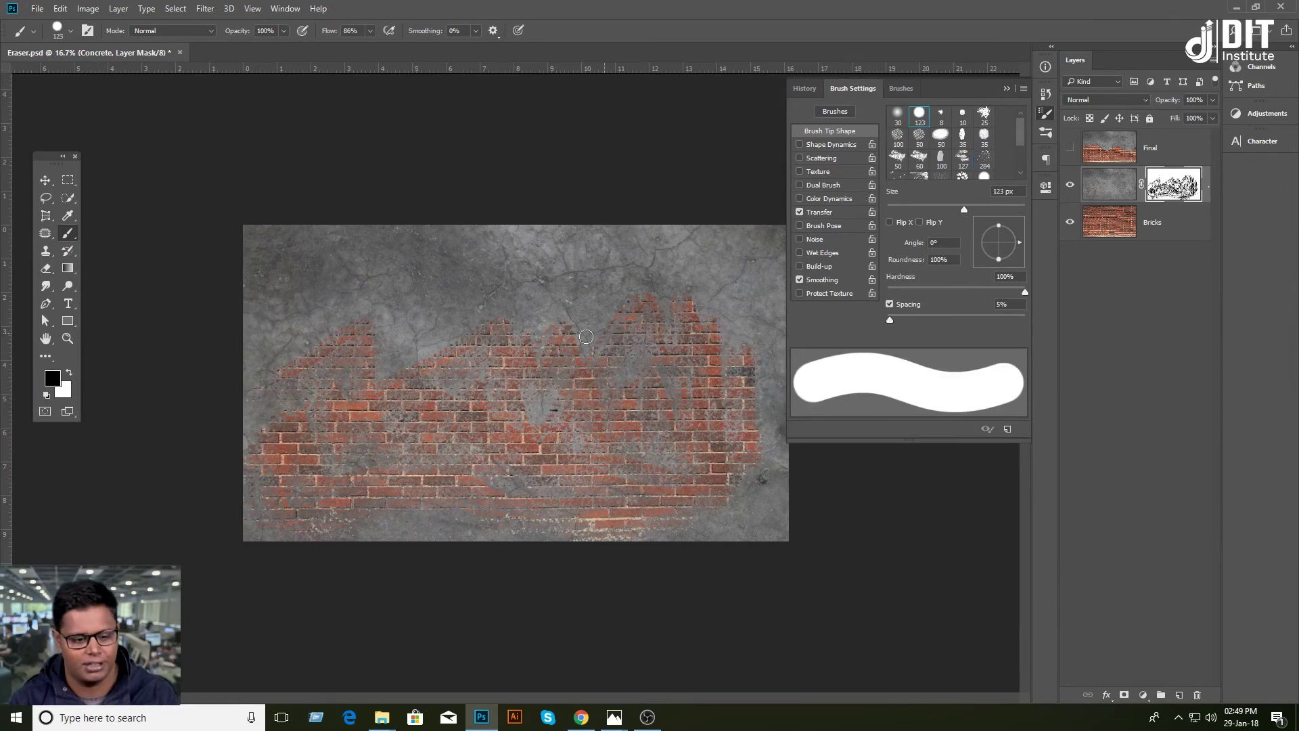
# Paint hard black strokes along the band's top and top-right edge, then close Brush Settings.
pyautogui.moveTo(707, 335)
pyautogui.mouseDown()
pyautogui.moveTo(286, 360)
pyautogui.moveTo(693, 488)
pyautogui.moveTo(268, 422)
pyautogui.moveTo(257, 406)
pyautogui.mouseUp()
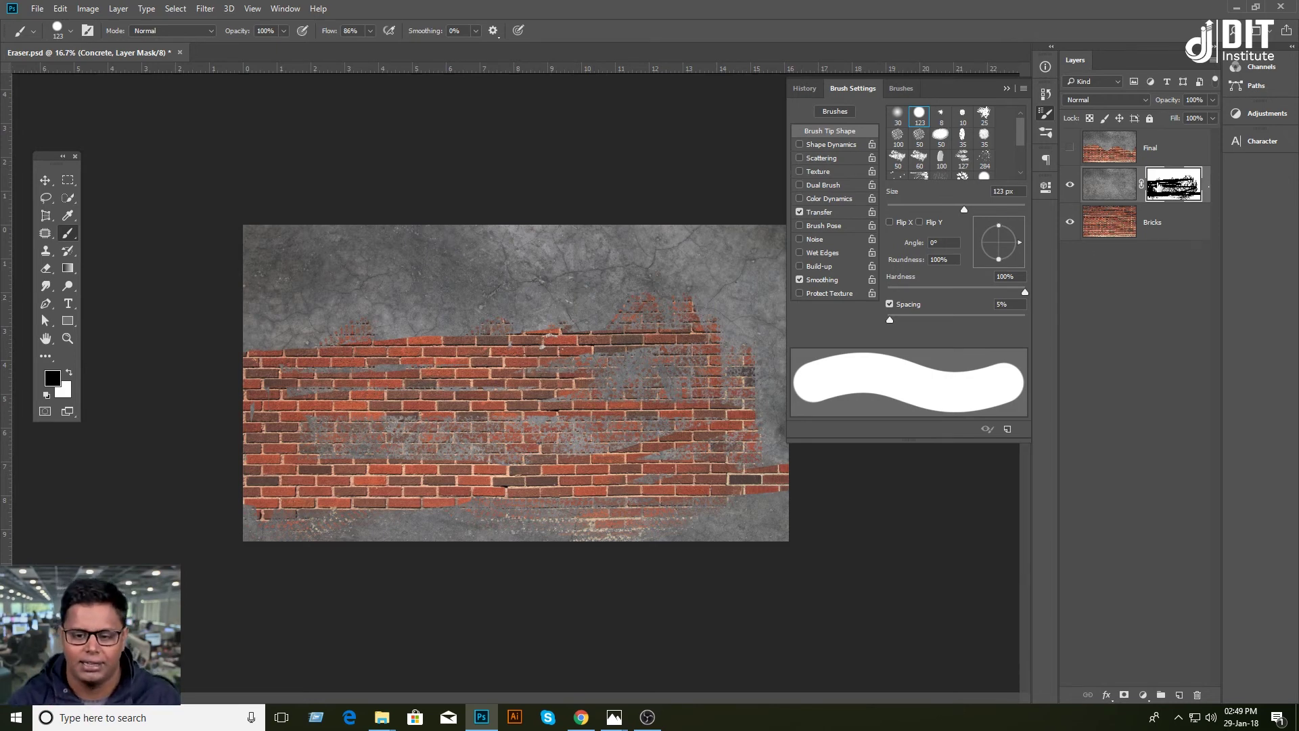
pyautogui.moveTo(247, 341)
pyautogui.mouseDown()
pyautogui.moveTo(555, 310)
pyautogui.moveTo(336, 348)
pyautogui.mouseUp()
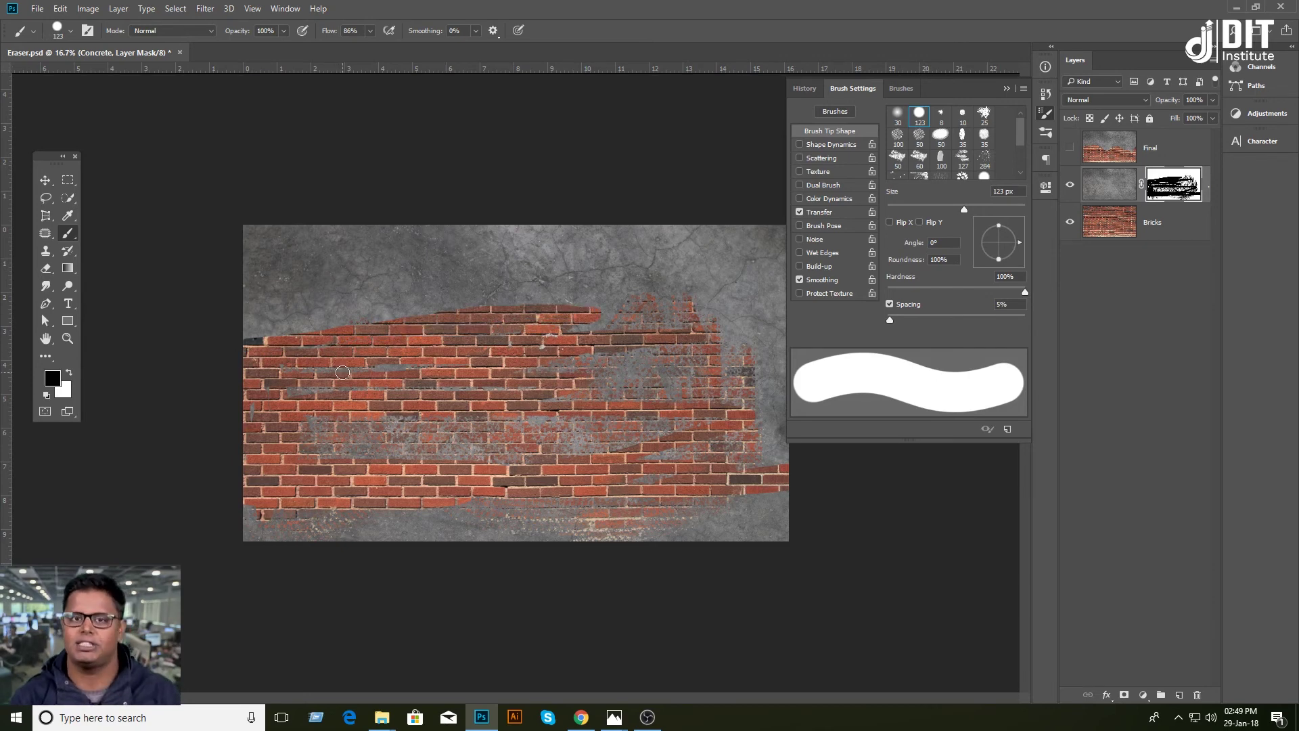
pyautogui.moveTo(636, 328); pyautogui.dragTo(727, 325)
pyautogui.hotkey('ctrl', '+')
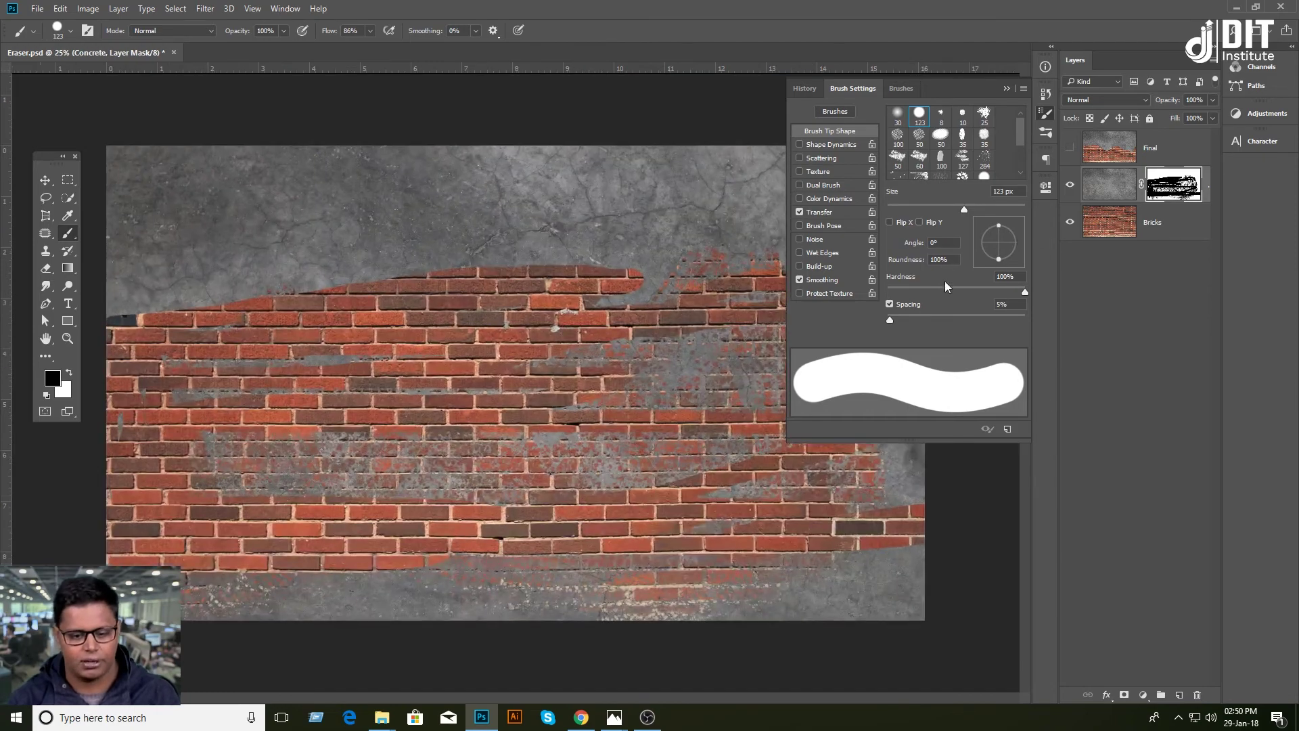
pyautogui.click(1006, 88)
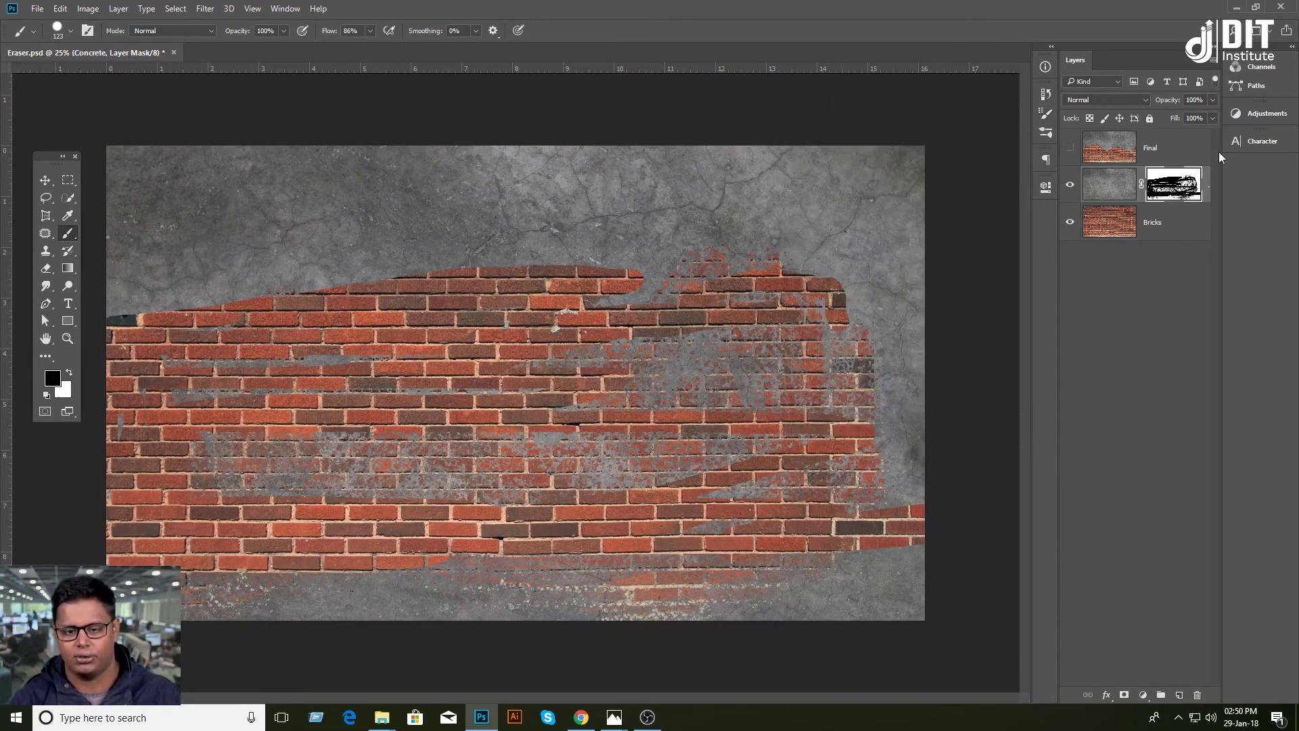
# Paint black over the white gap in the mask's centre, then return to the composite view.
pyautogui.keyDown('alt'); pyautogui.click(1174, 193); pyautogui.keyUp('alt')
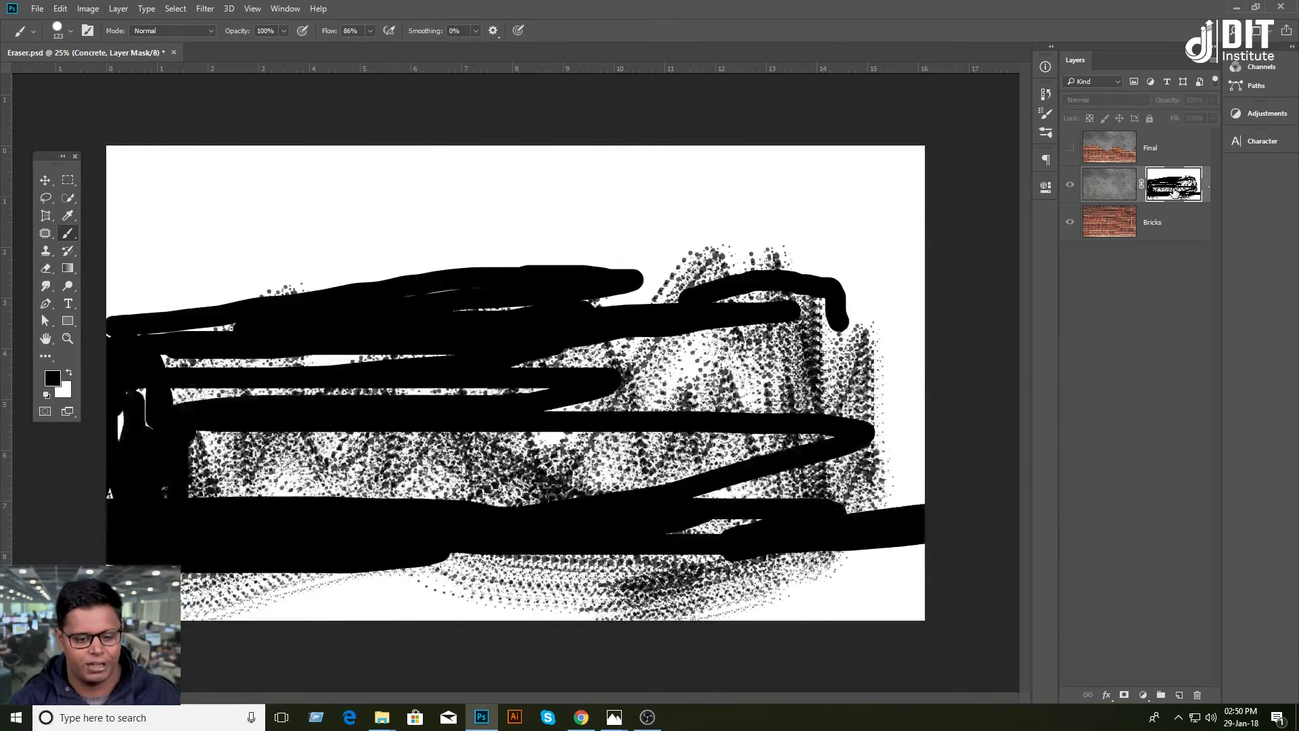
pyautogui.hotkey('ctrl', '+')
pyautogui.hotkey('ctrl', '+')
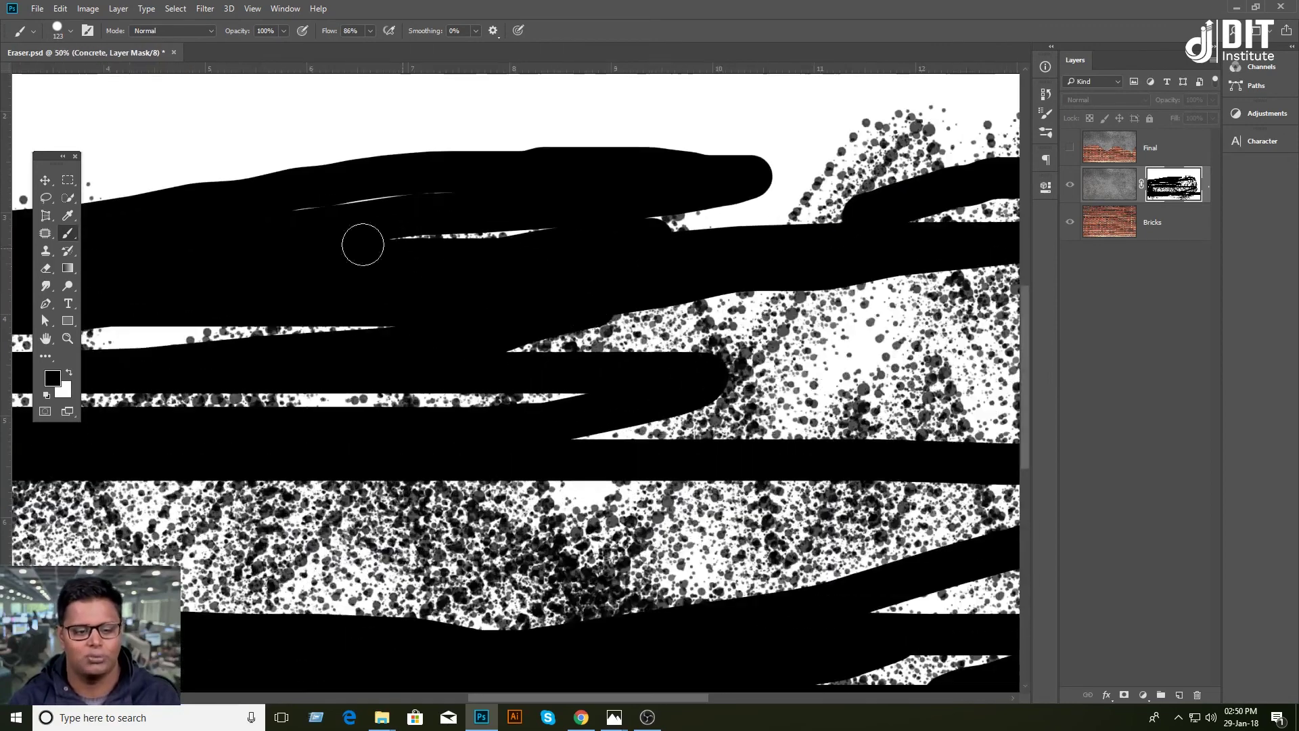
pyautogui.hotkey('ctrl', '+')
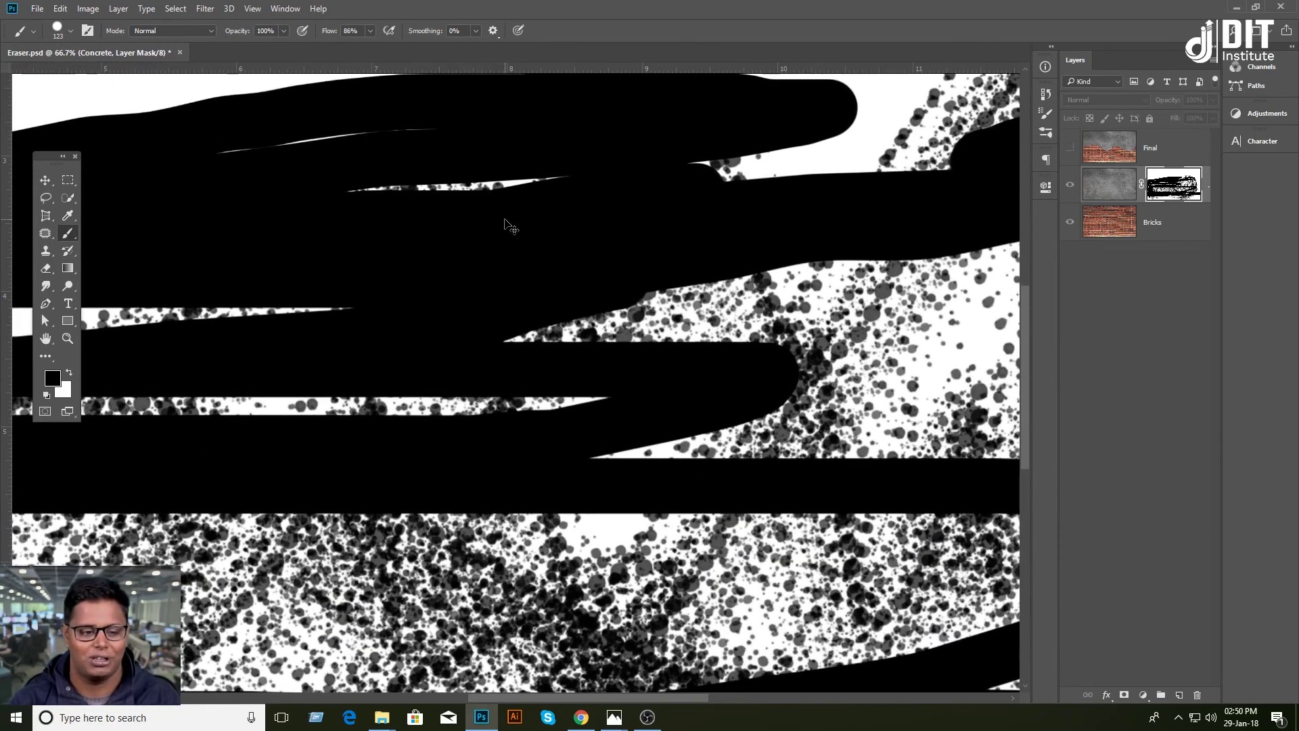
pyautogui.moveTo(622, 373); pyautogui.dragTo(290, 448)
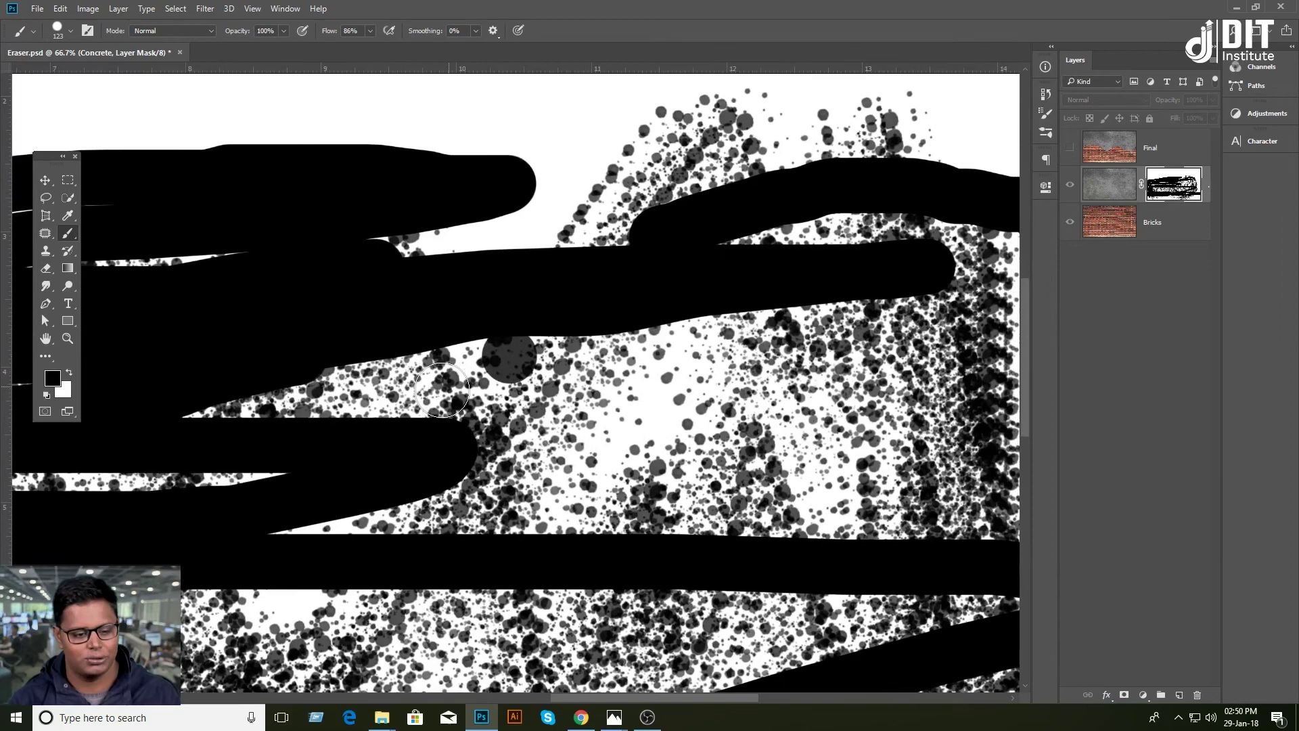
pyautogui.moveTo(443, 390)
pyautogui.mouseDown()
pyautogui.moveTo(270, 397)
pyautogui.moveTo(485, 406)
pyautogui.moveTo(595, 376)
pyautogui.moveTo(455, 409)
pyautogui.moveTo(548, 357)
pyautogui.moveTo(775, 294)
pyautogui.mouseUp()
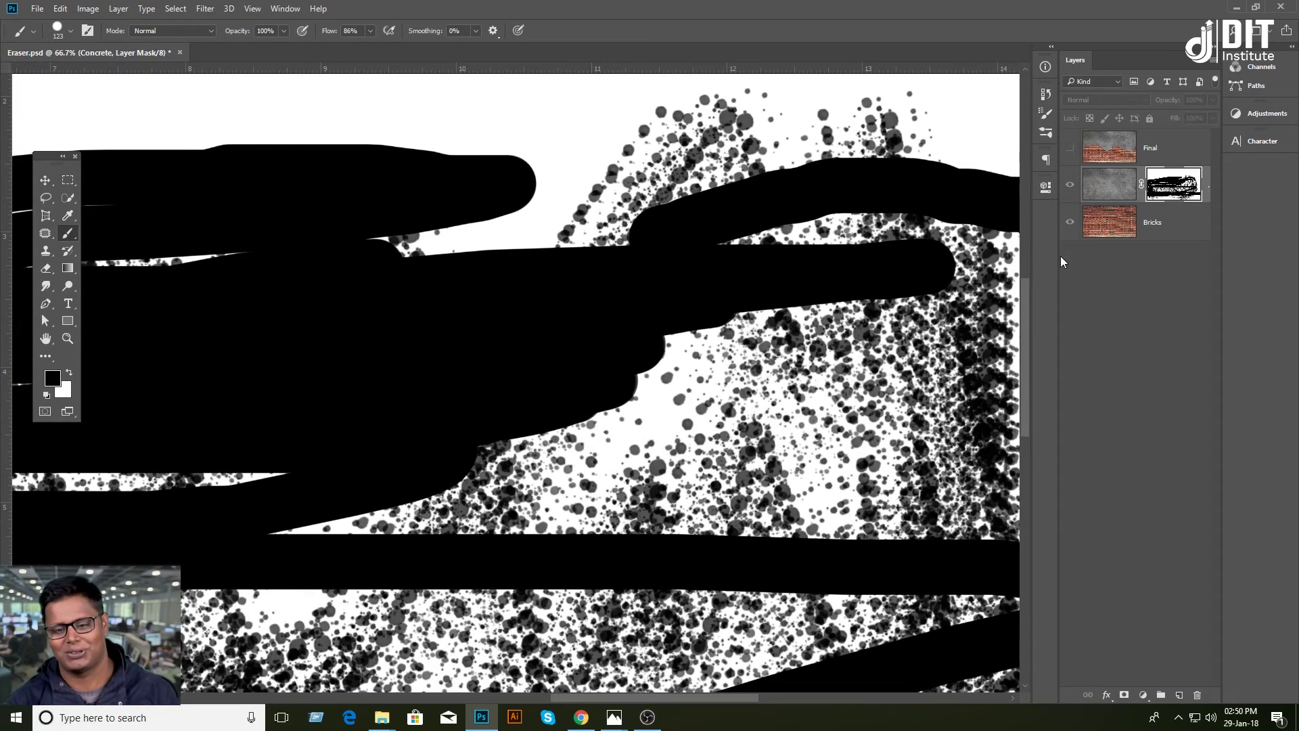
pyautogui.hotkey('ctrl', '-')
pyautogui.hotkey('ctrl', '-')
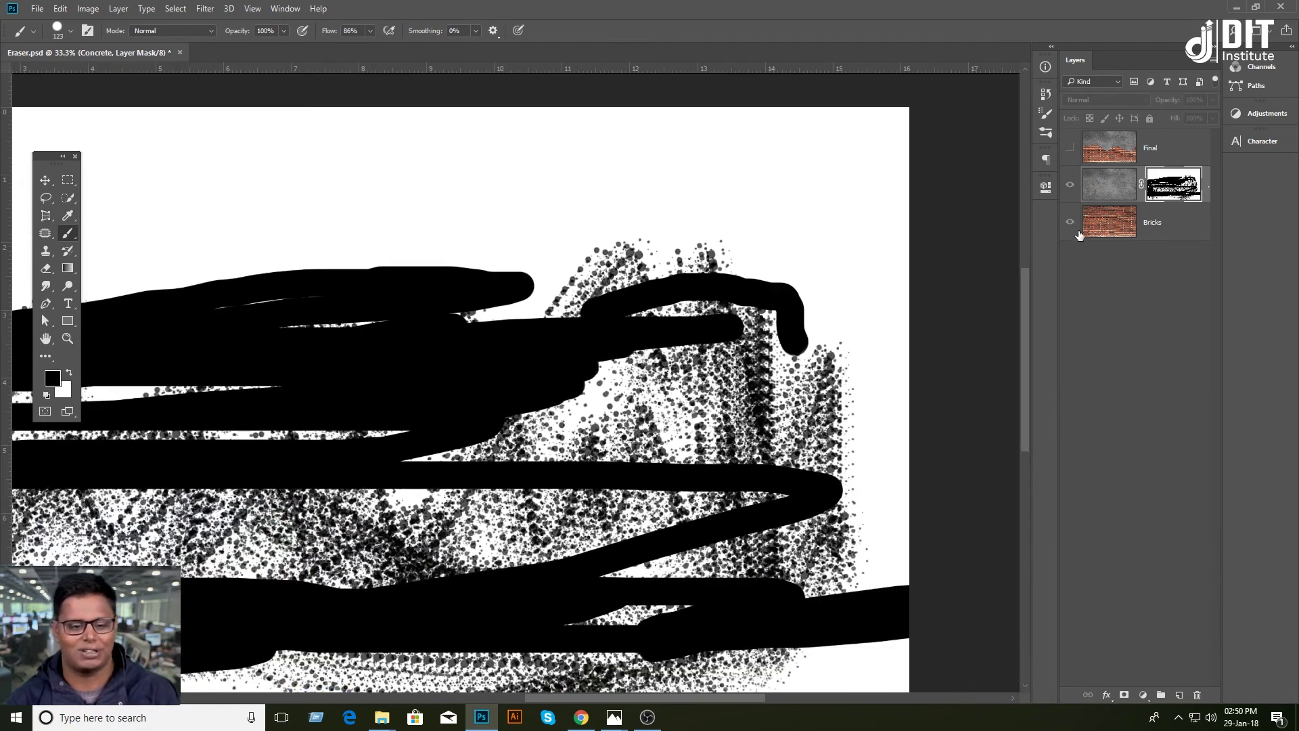
pyautogui.keyDown('alt'); pyautogui.click(1178, 194); pyautogui.keyUp('alt')
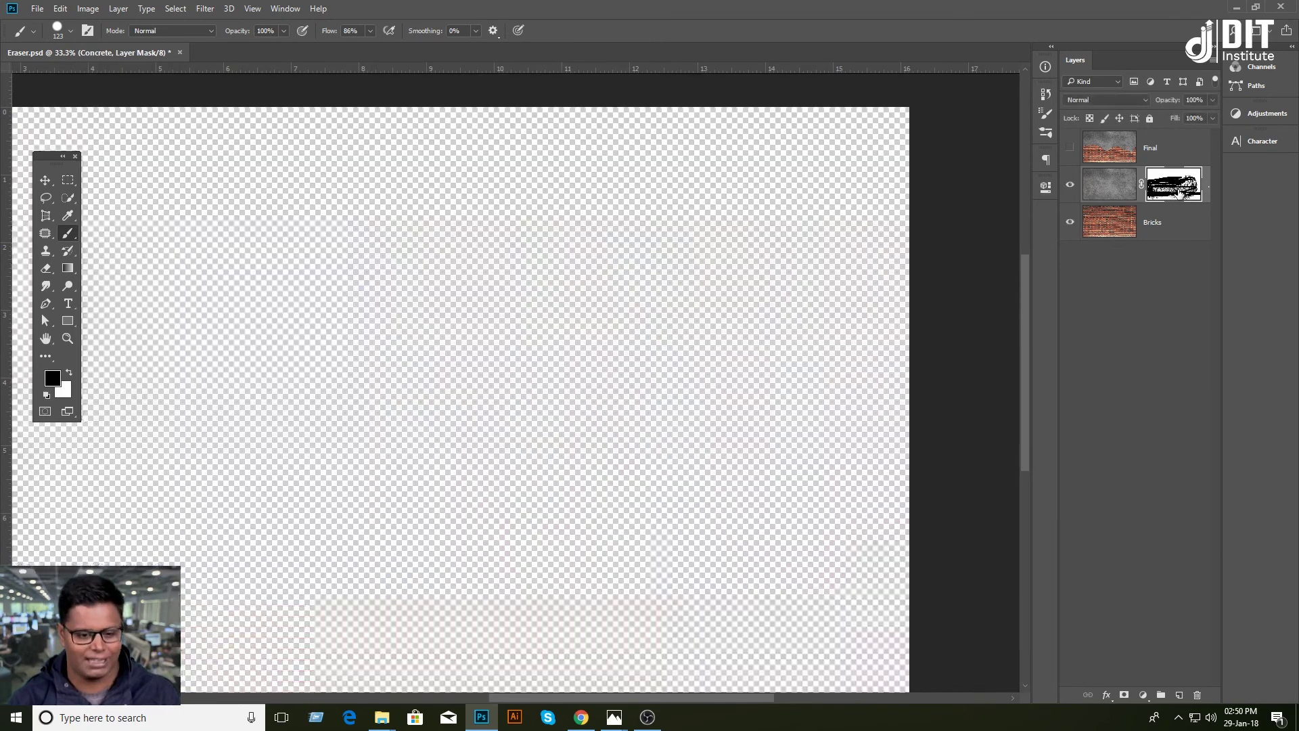
pyautogui.moveTo(547, 427); pyautogui.dragTo(541, 443)
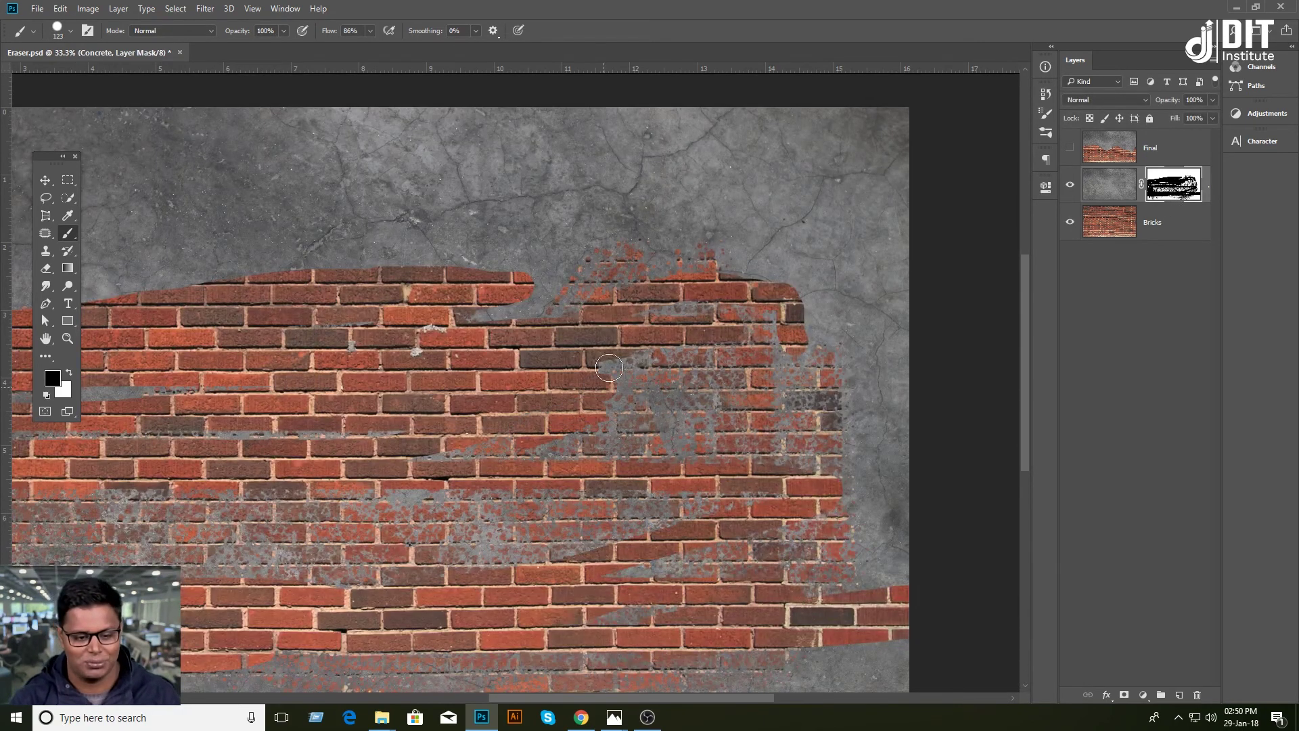
# Reveal more bricks over the middle-left area and zoom out to the whole image.
pyautogui.moveTo(541, 443); pyautogui.dragTo(482, 438)
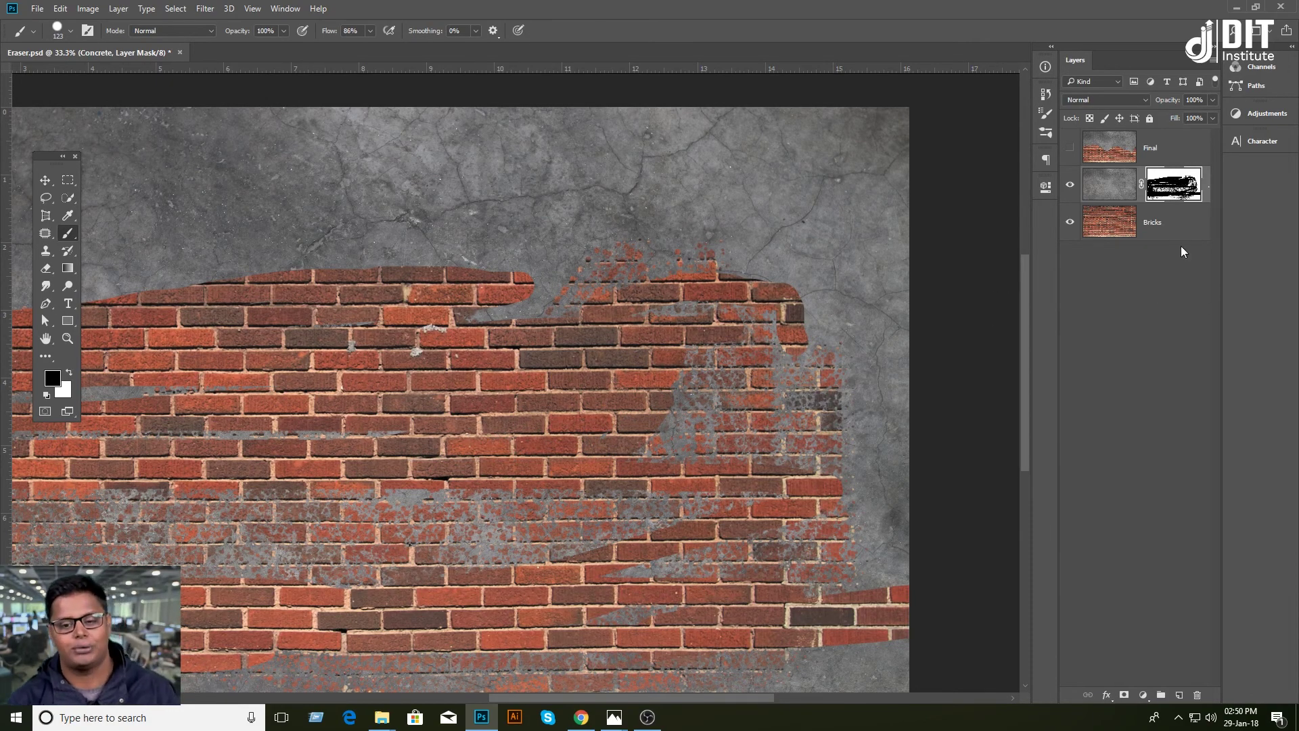
pyautogui.keyDown('alt'); pyautogui.click(1176, 193); pyautogui.keyUp('alt')
pyautogui.keyDown('alt'); pyautogui.click(1174, 193); pyautogui.keyUp('alt')
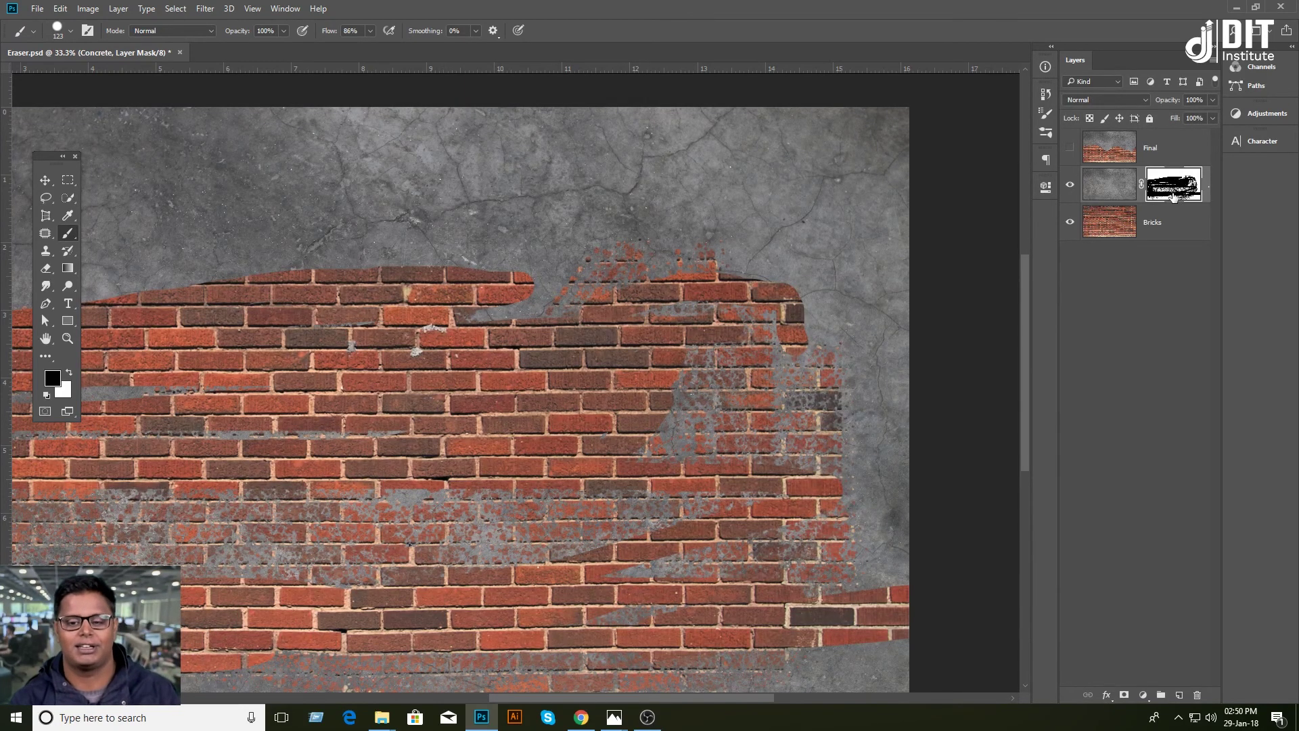
pyautogui.hotkey('ctrl', '-')
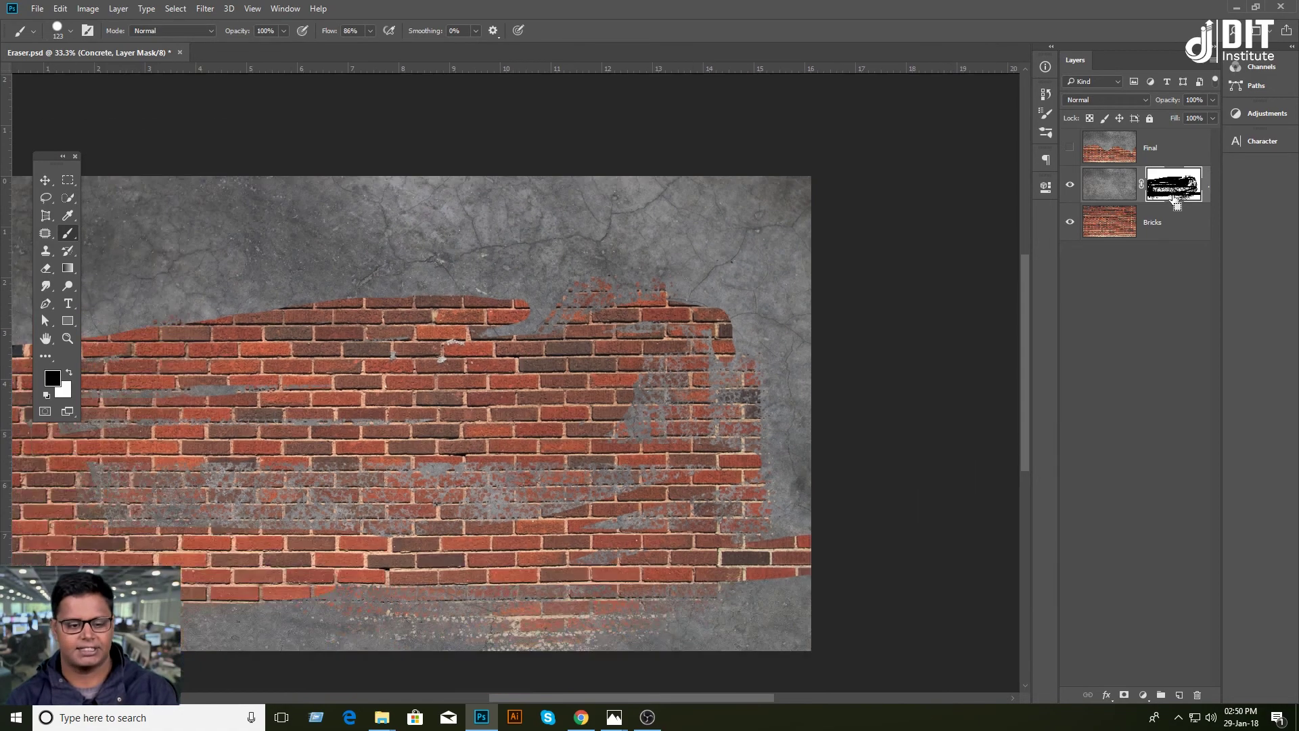
pyautogui.hotkey('ctrl', '-')
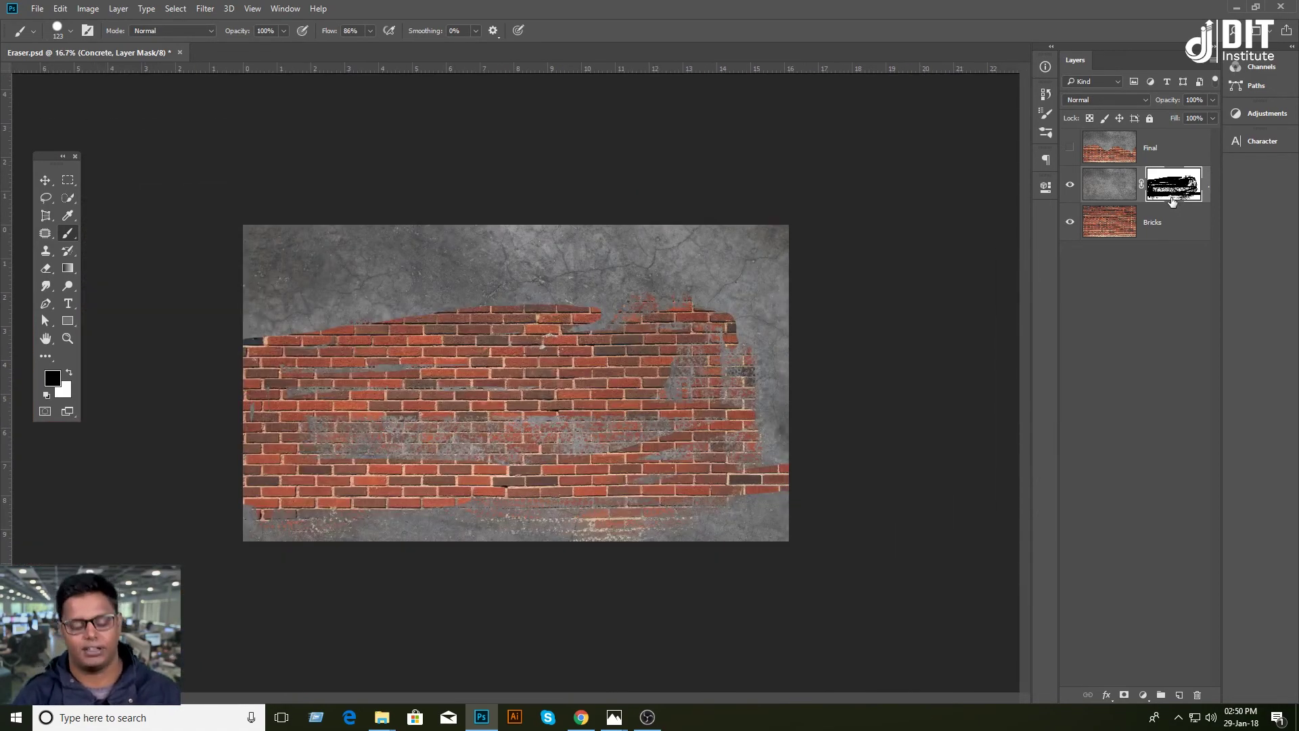
# Disable and re-enable the Concrete mask to compare with plain concrete, then pick the Move tool.
pyautogui.keyDown('shift'); pyautogui.click(1171, 193); pyautogui.keyUp('shift')
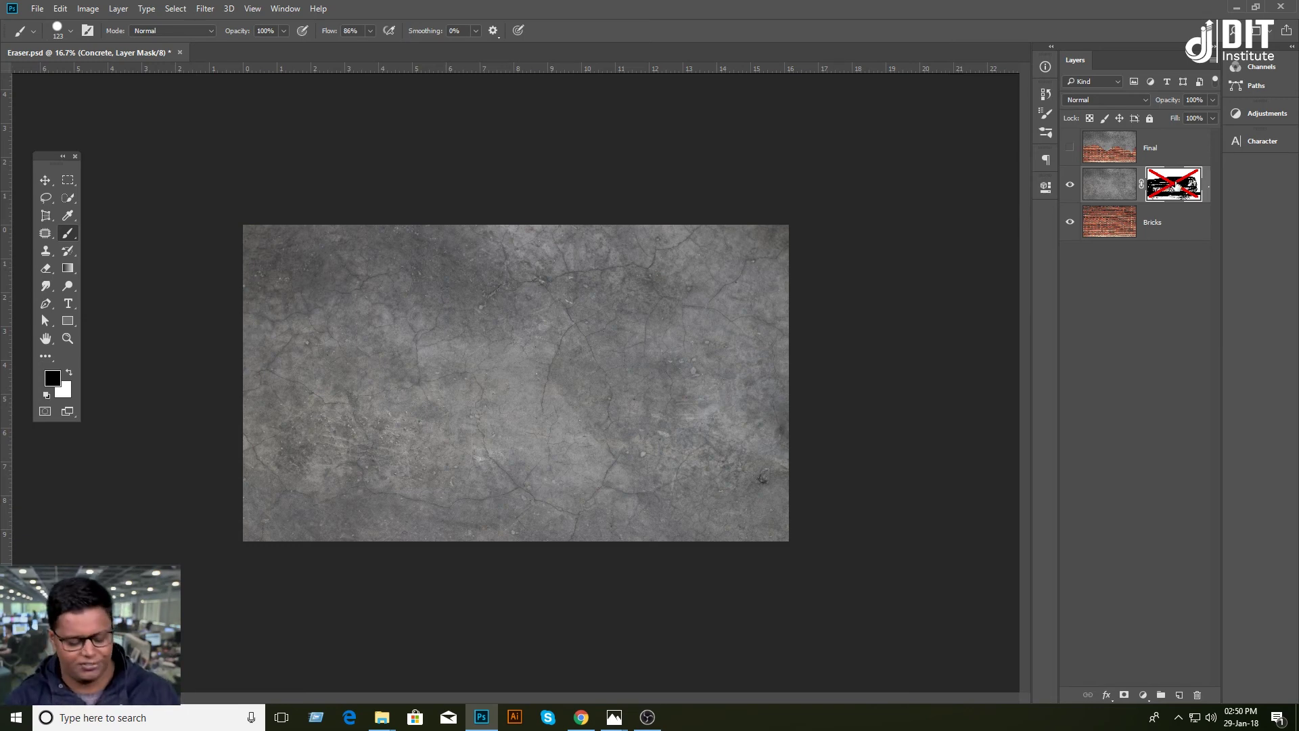
pyautogui.keyDown('shift'); pyautogui.click(1175, 185); pyautogui.keyUp('shift')
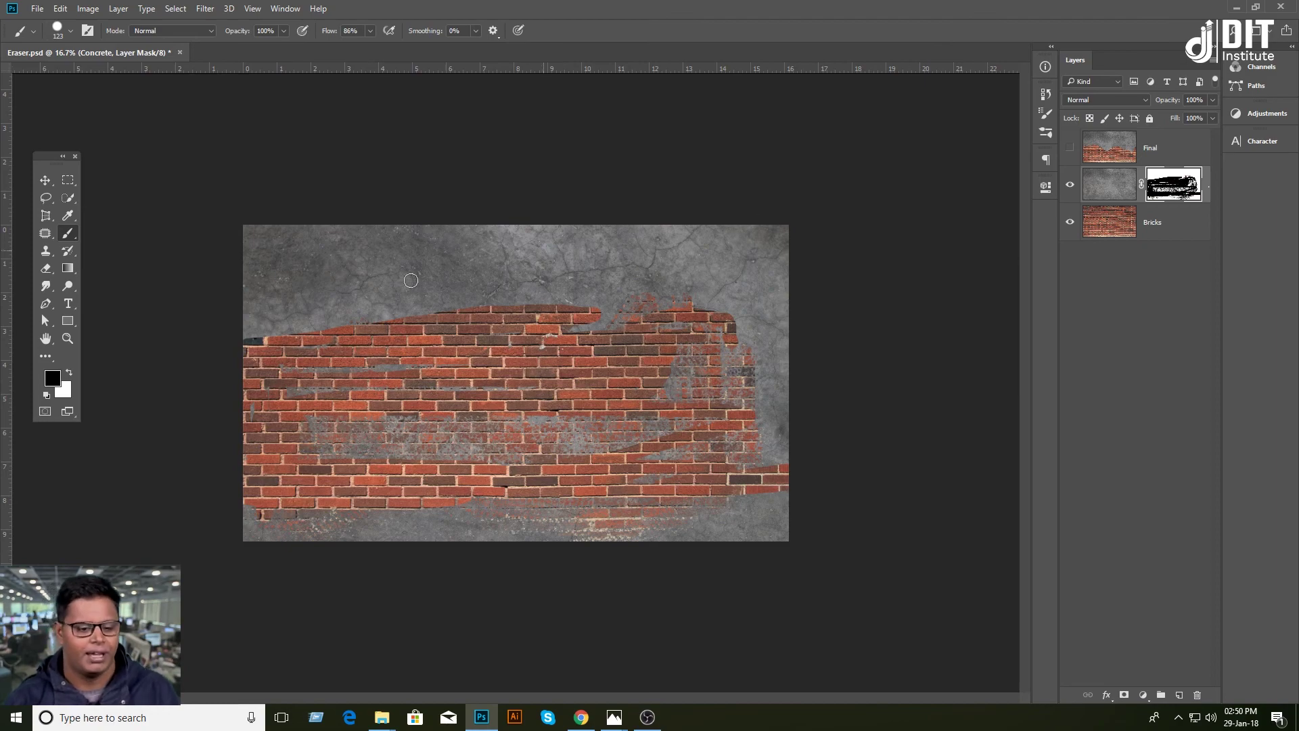
pyautogui.click(45, 180)
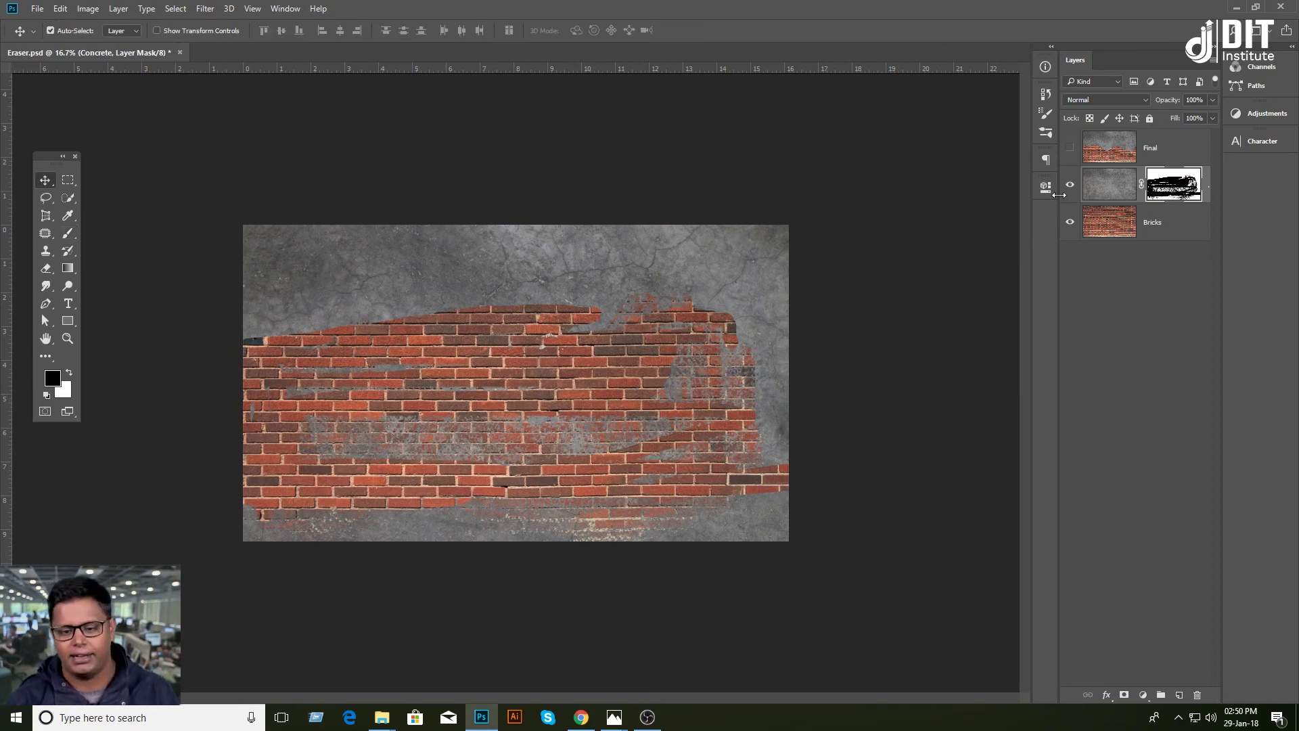
# Try dragging the Concrete layer, undo it, and revert History to the second Brush Tool state.
pyautogui.moveTo(516, 289); pyautogui.dragTo(520, 269)
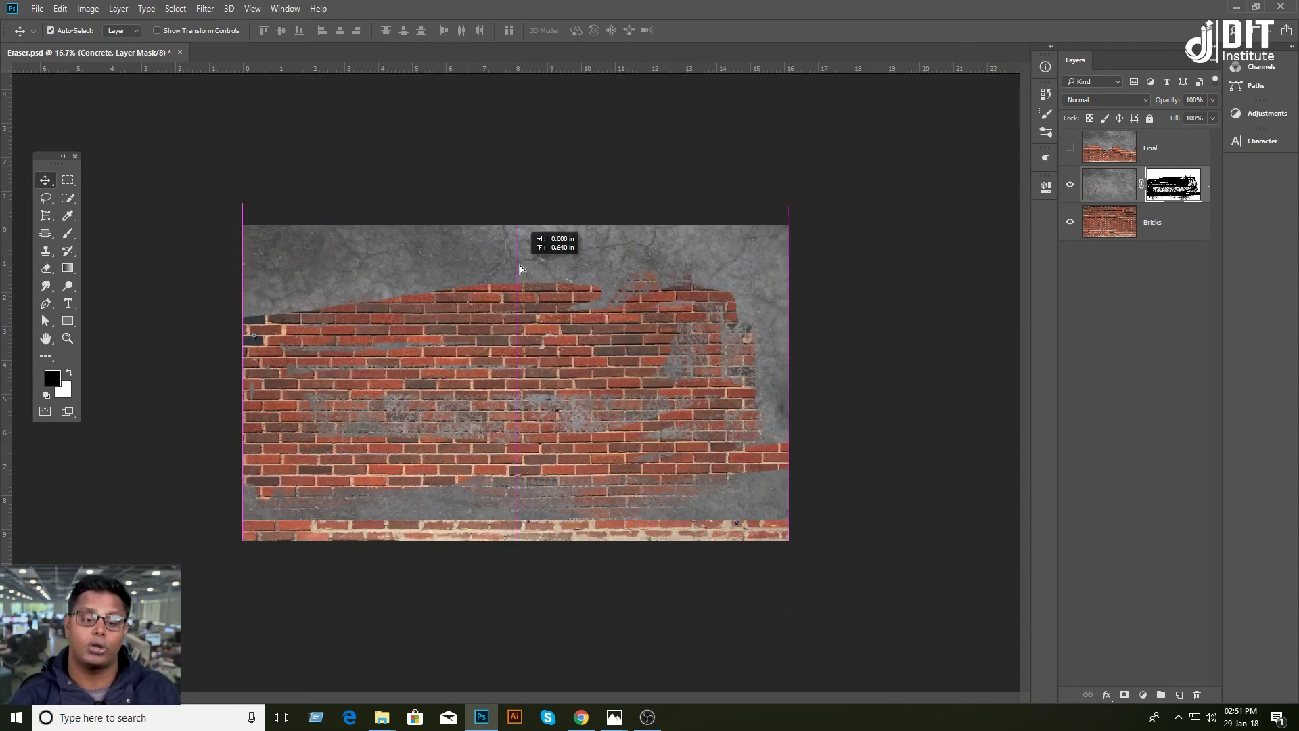
pyautogui.moveTo(520, 269); pyautogui.dragTo(522, 272)
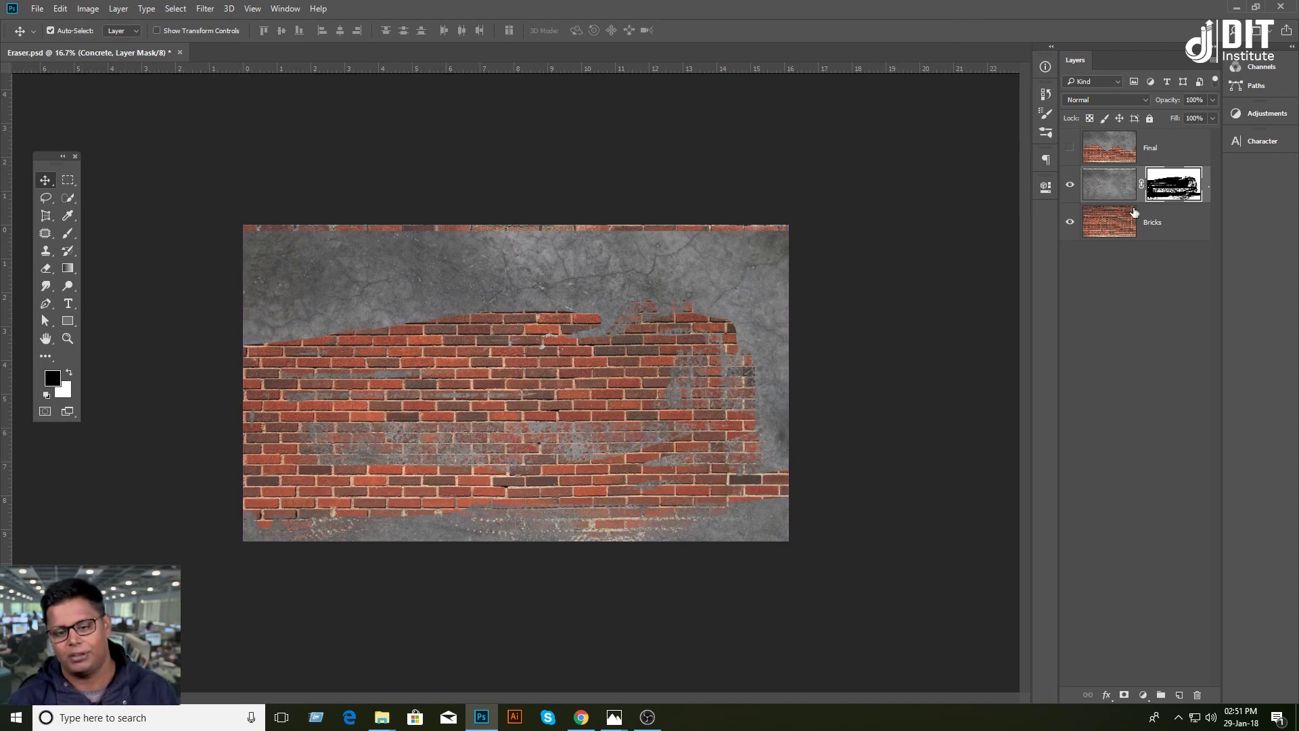
pyautogui.moveTo(679, 234)
pyautogui.mouseDown()
pyautogui.moveTo(672, 184)
pyautogui.moveTo(698, 284)
pyautogui.moveTo(668, 284)
pyautogui.mouseUp()
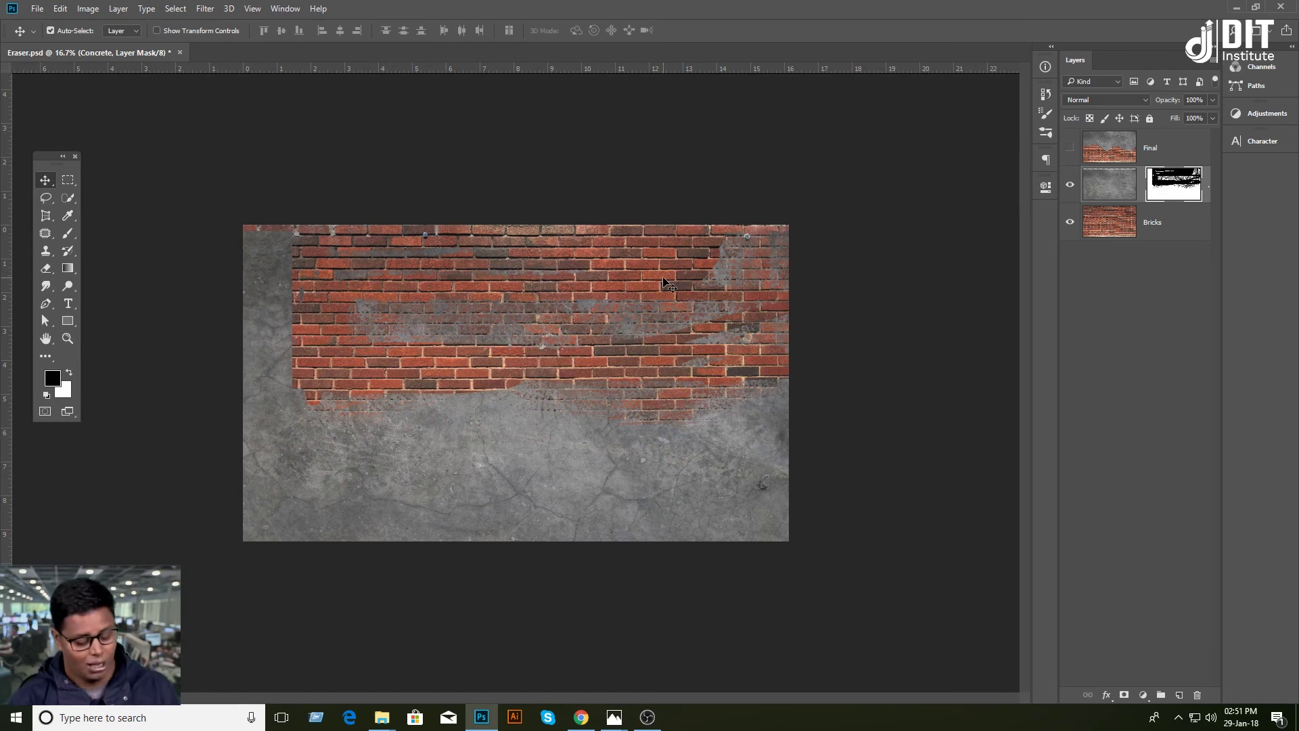
pyautogui.hotkey('ctrl', 'z')
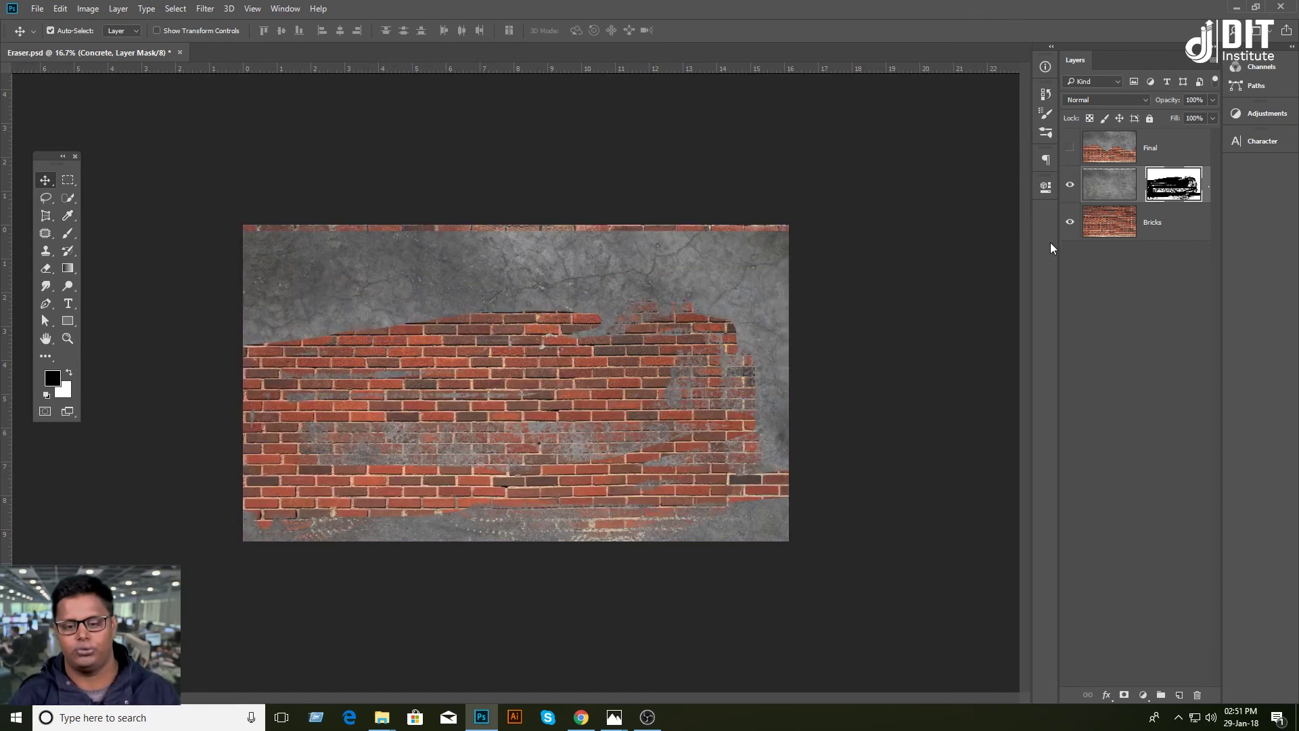
pyautogui.hotkey('ctrl', 'z')
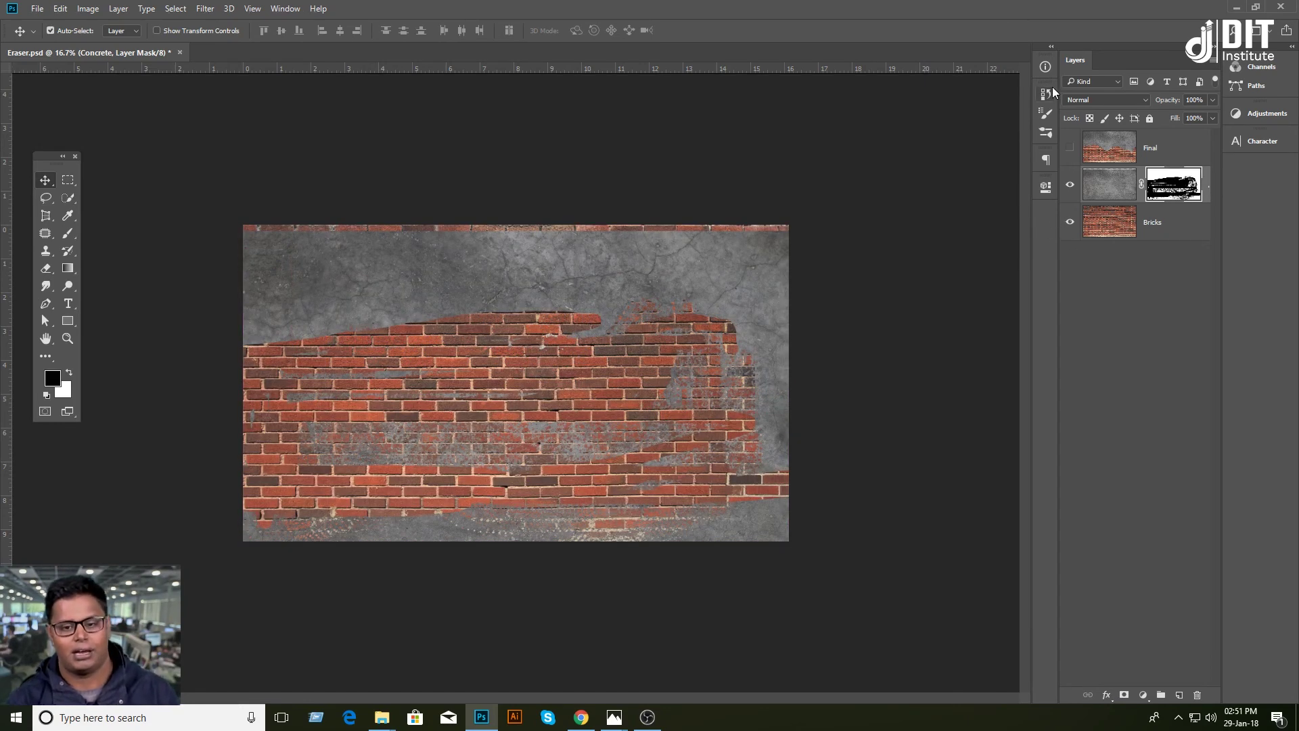
pyautogui.click(1046, 95)
pyautogui.click(968, 126)
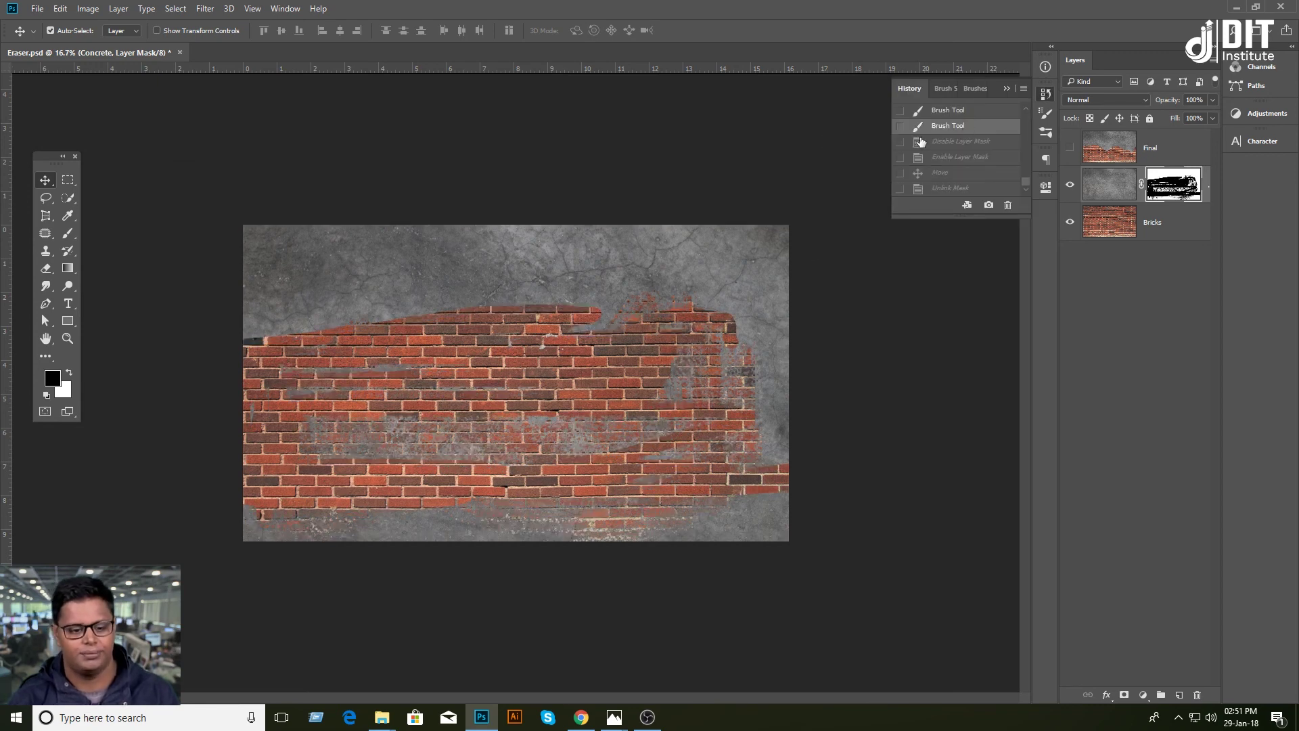